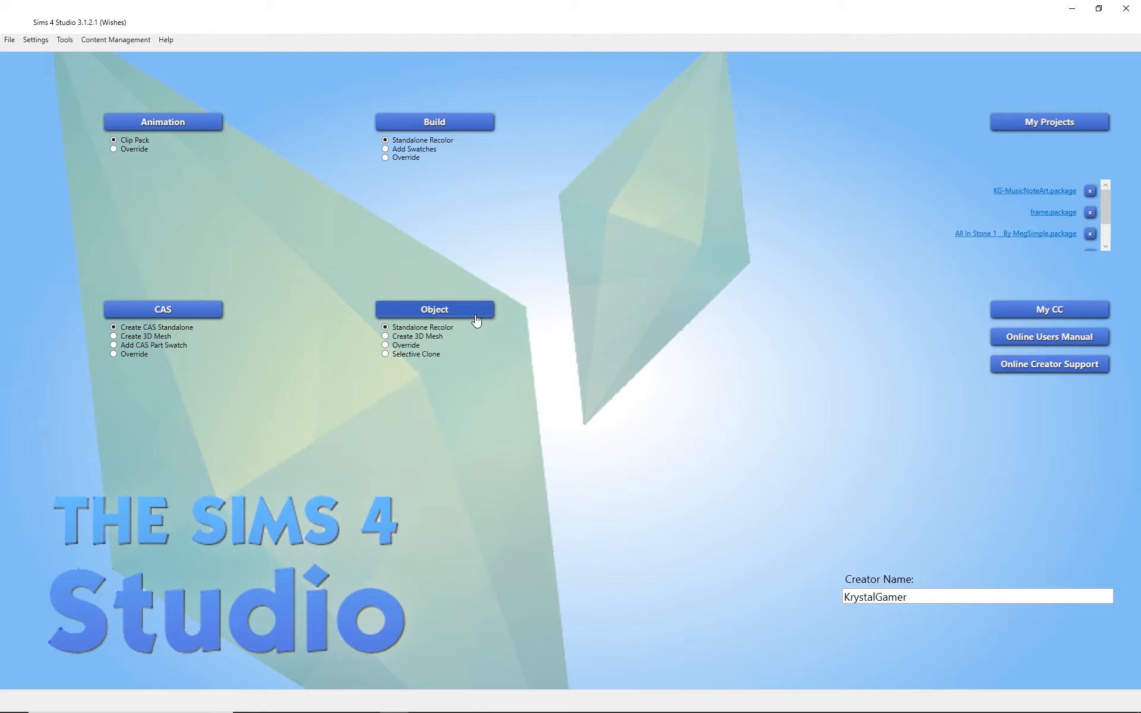
Start a standalone object recolor and browse the catalog of objects available to clone
click(451, 312)
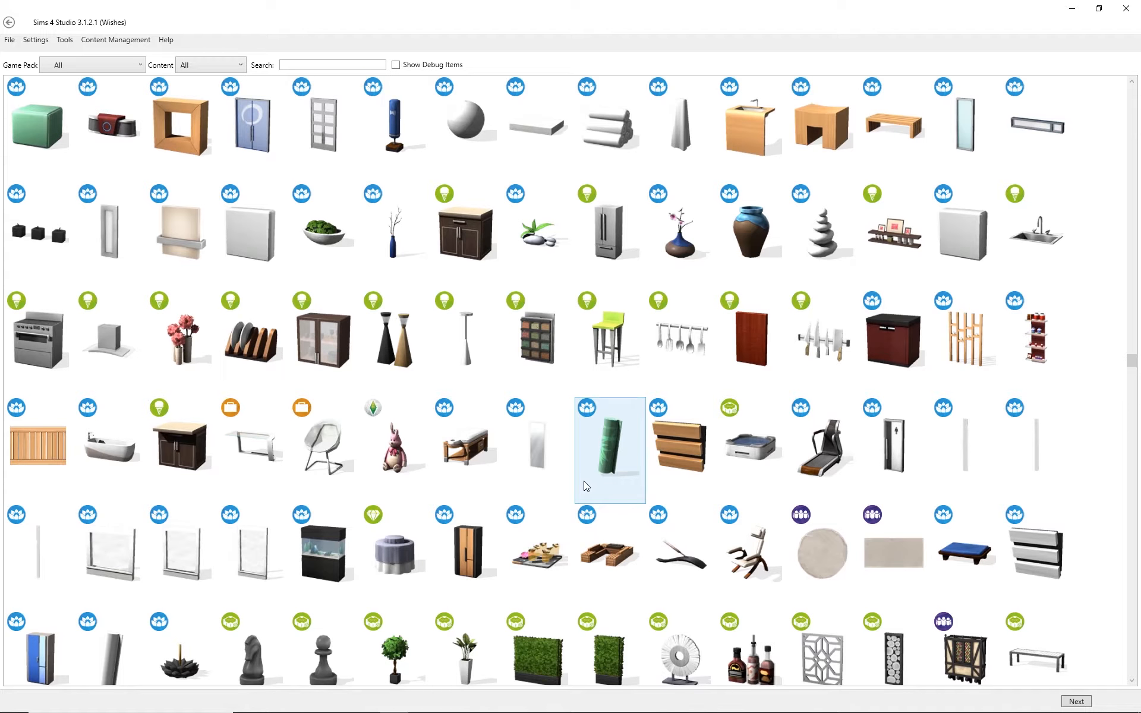
scroll(587, 486, down, 3)
scroll(586, 486, down, 10)
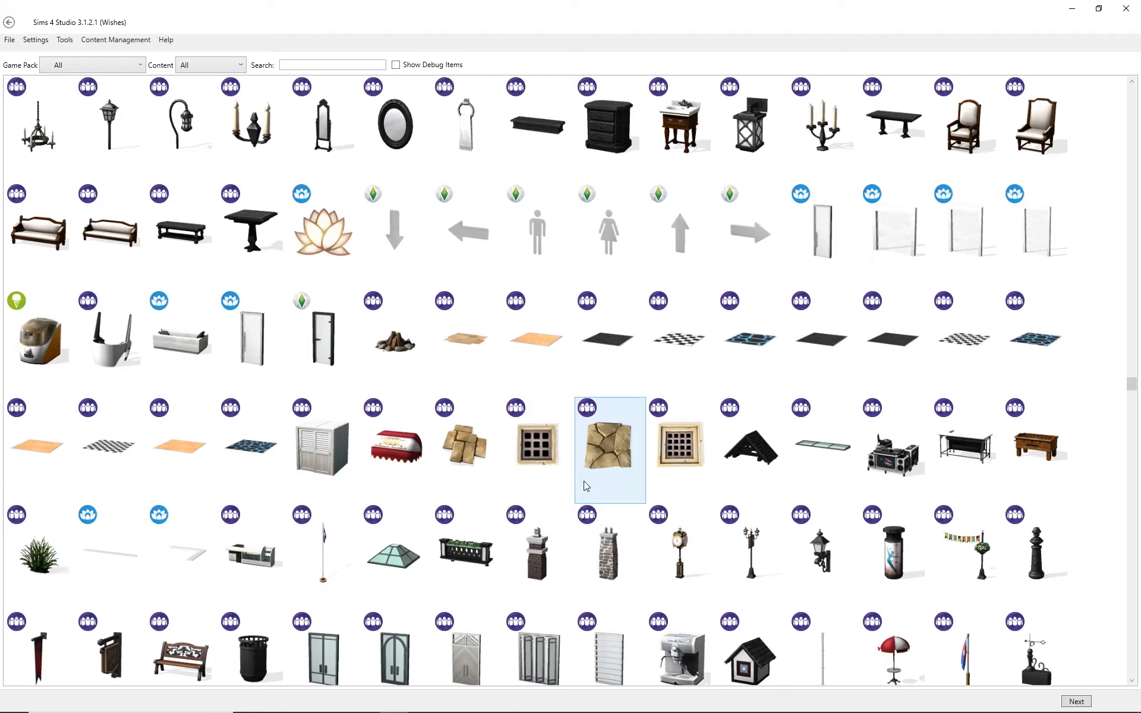
scroll(587, 486, down, 20)
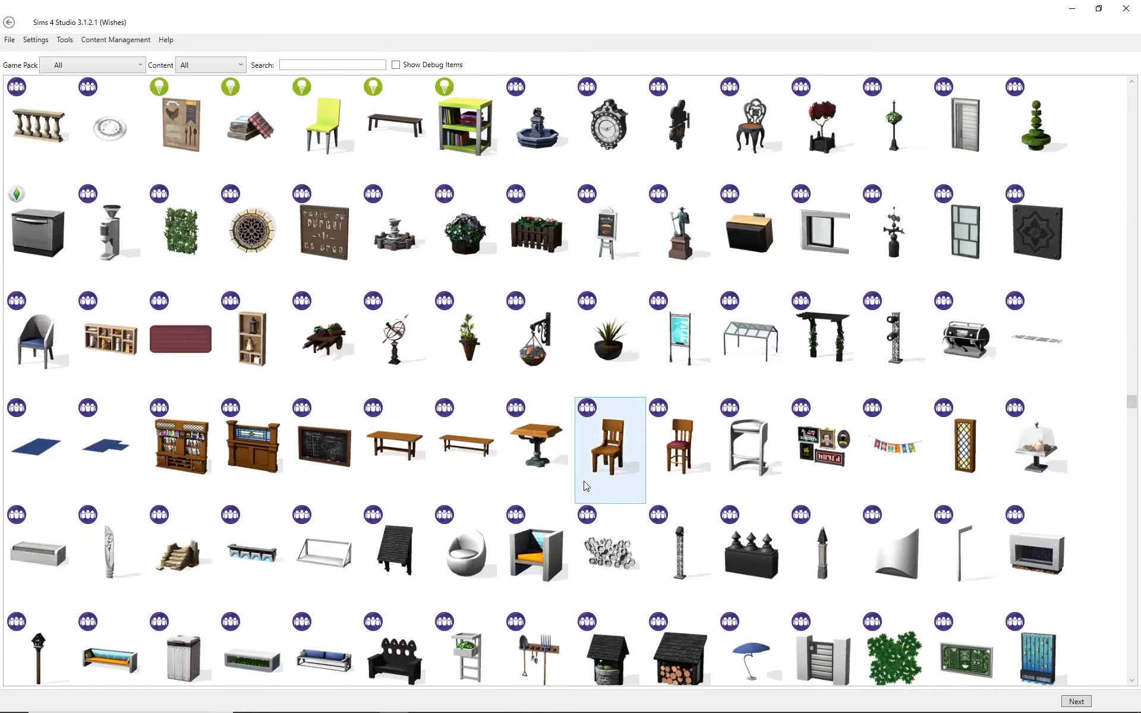
scroll(586, 486, down, 10)
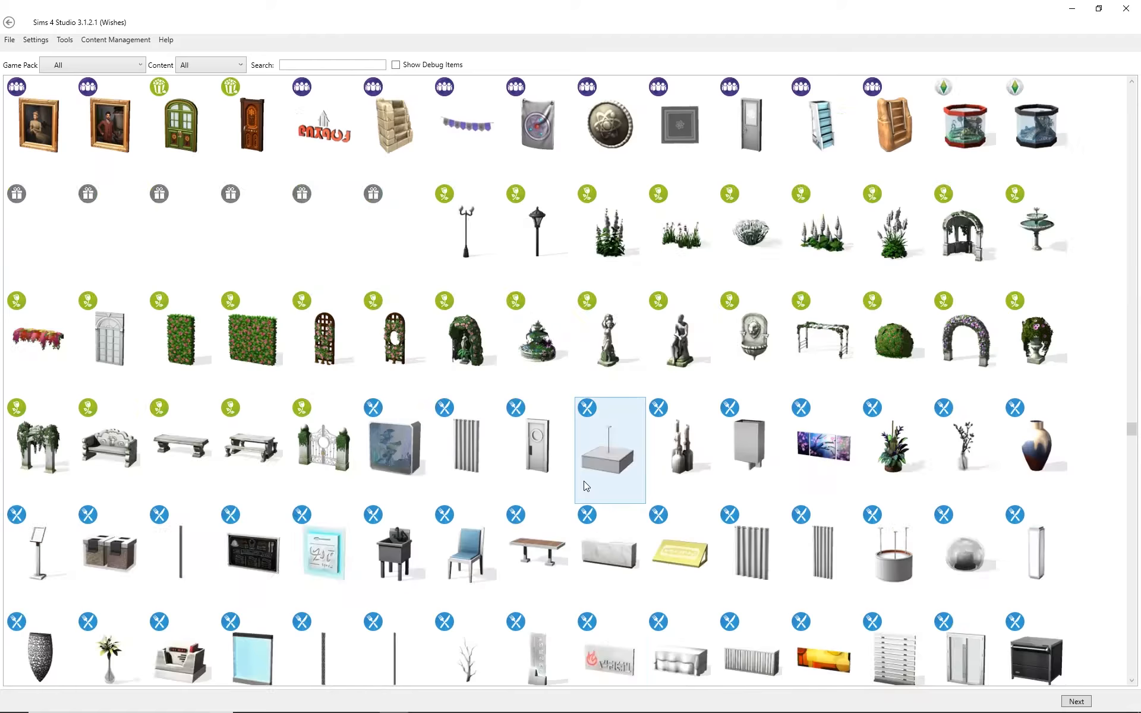
scroll(587, 486, up, 15)
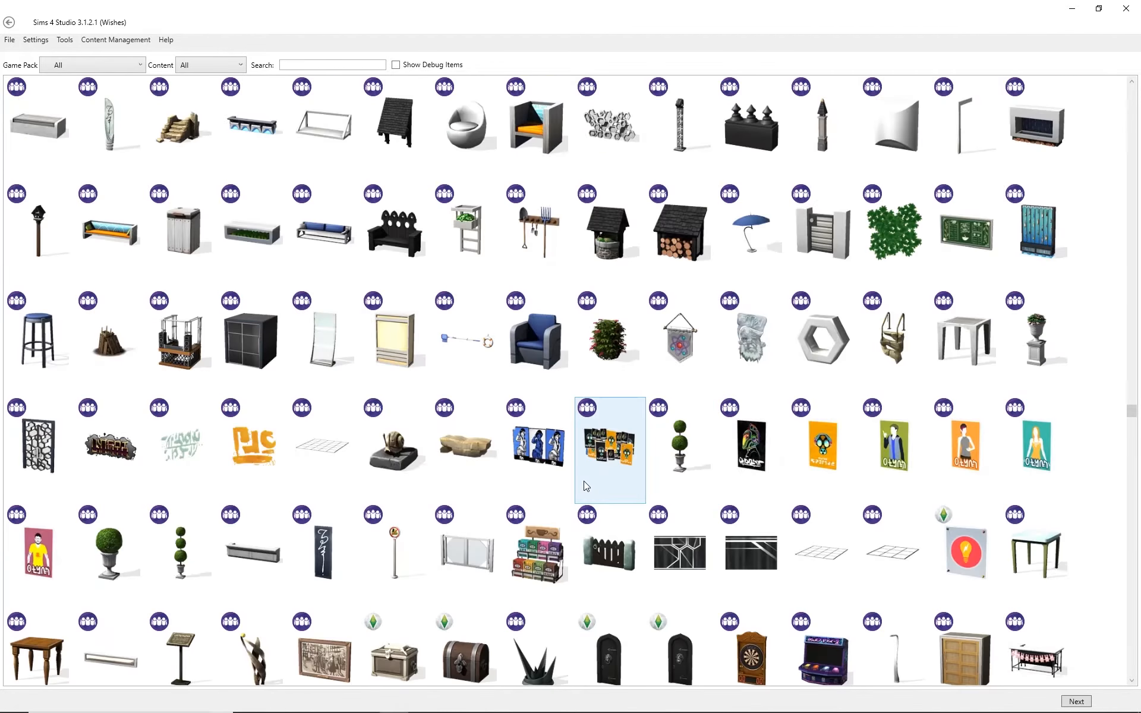
Filter the object catalog to Base Game and select the square pink-framed dinosaur picture
click(102, 69)
click(99, 98)
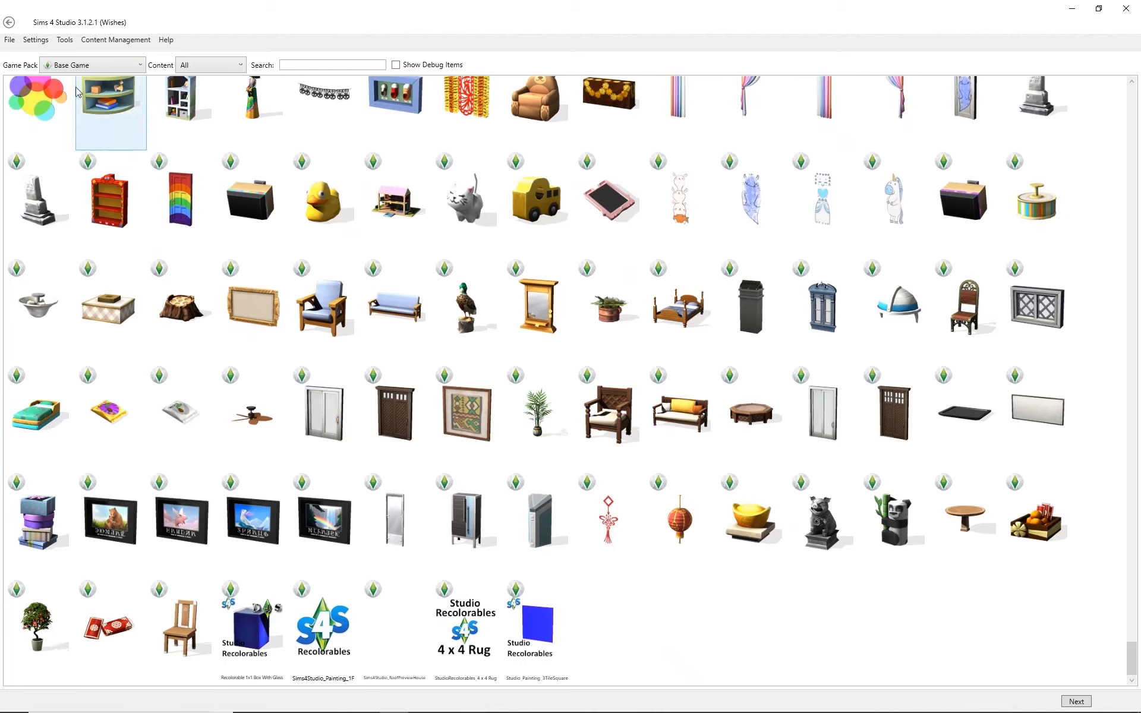
scroll(484, 458, up, 15)
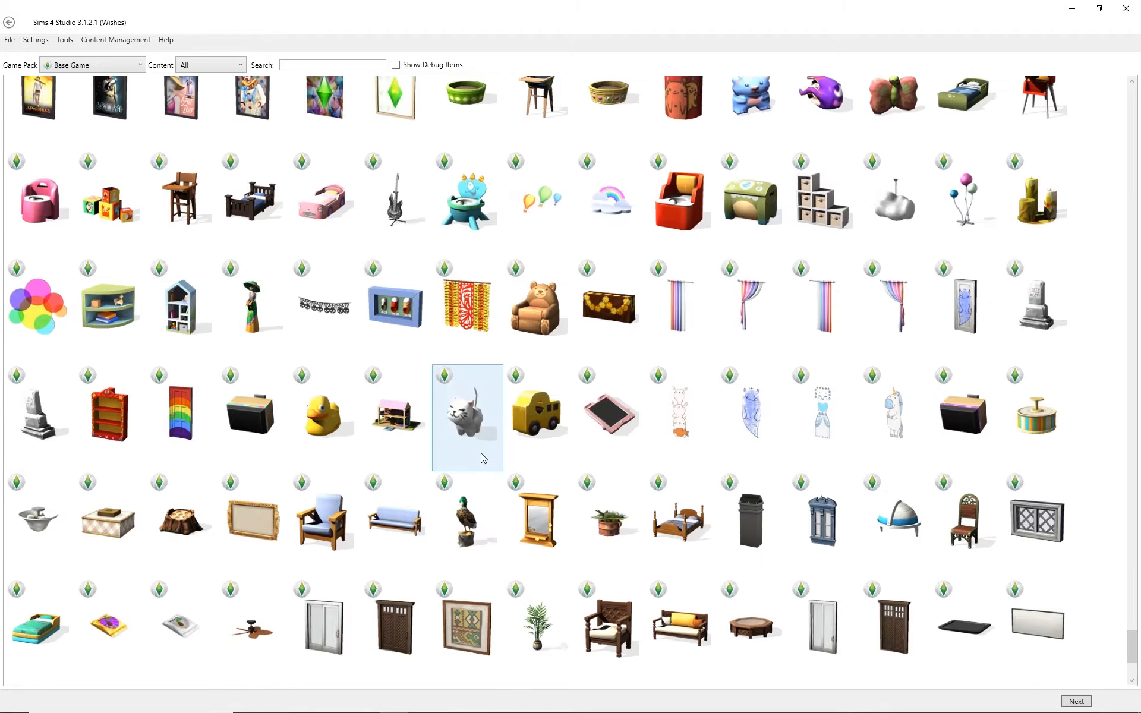
scroll(483, 457, up, 15)
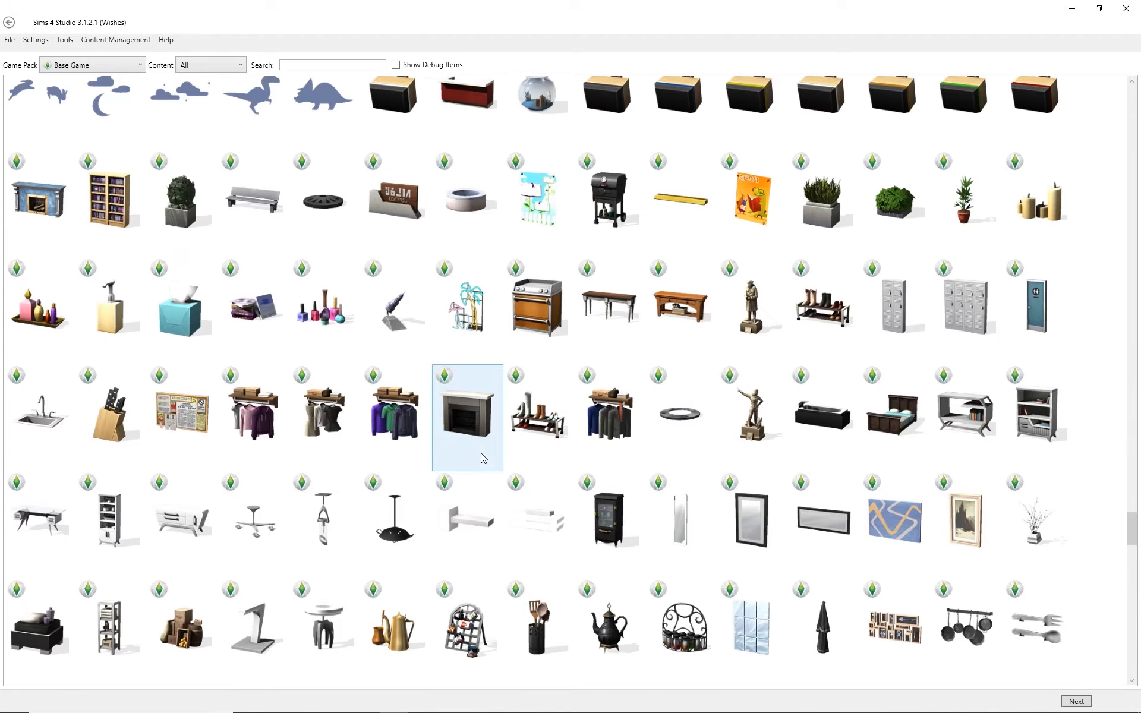
scroll(483, 457, up, 6)
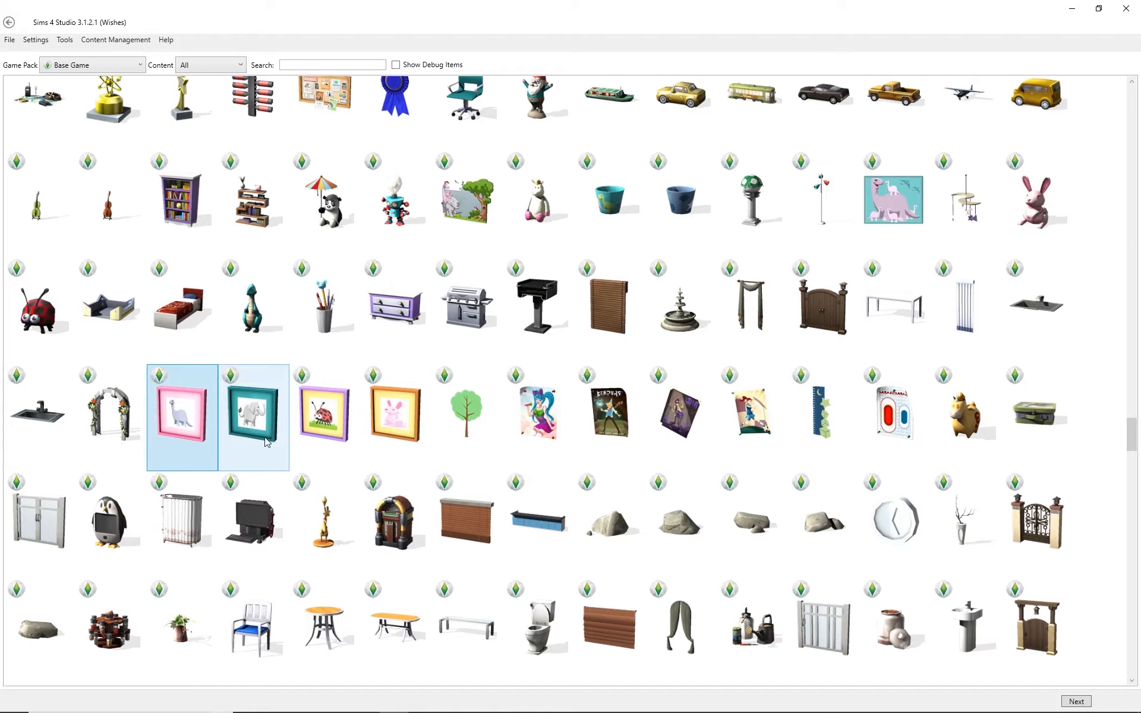
Save the recolor of the pink-framed picture as the package KG-MusicNotesSquareArt in the My WIP Package folder
click(1085, 700)
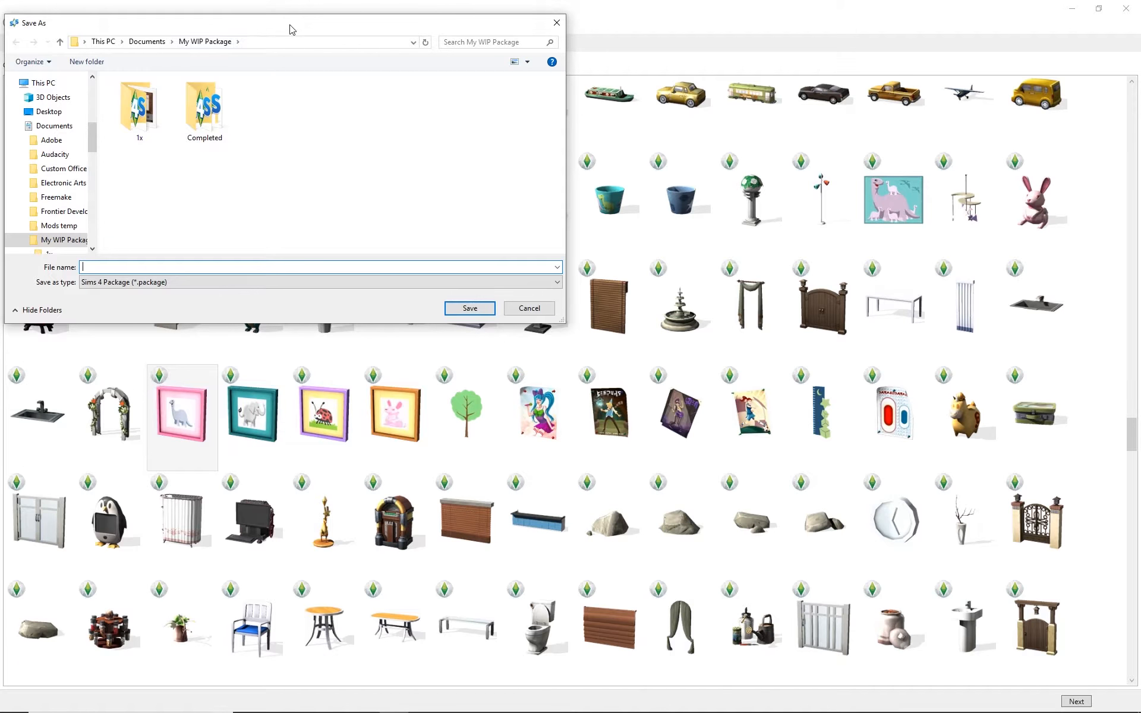
drag(288, 26, 427, 174)
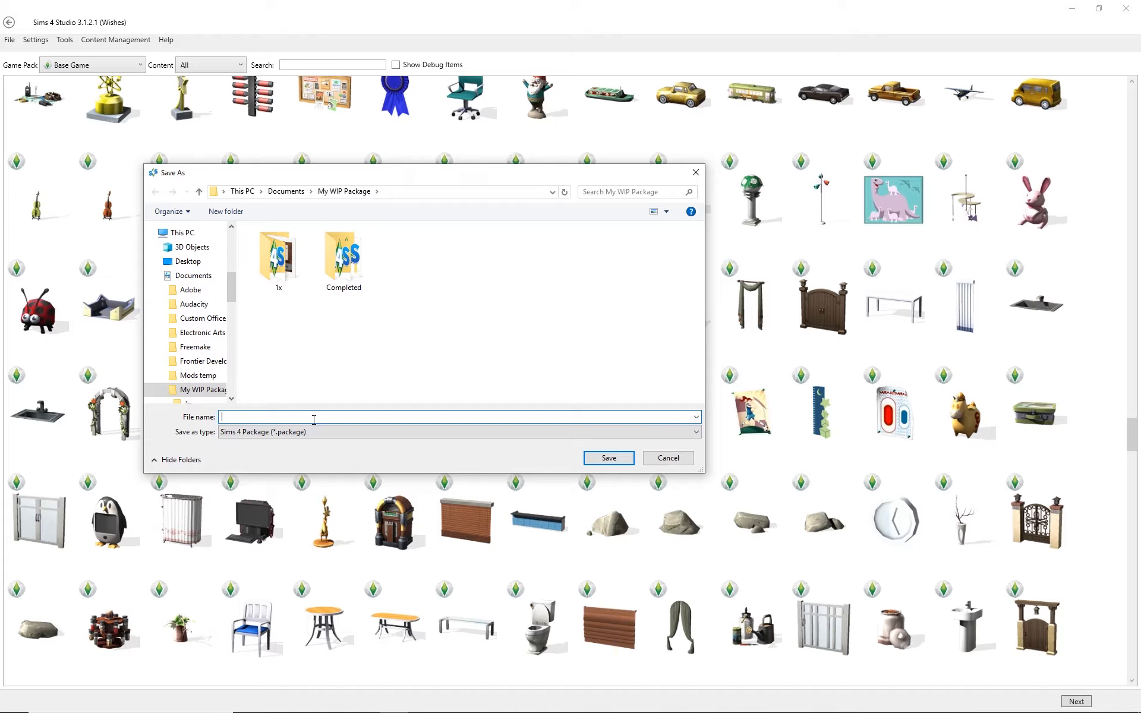
text(G-MusicNotesSquareArt)
click(609, 458)
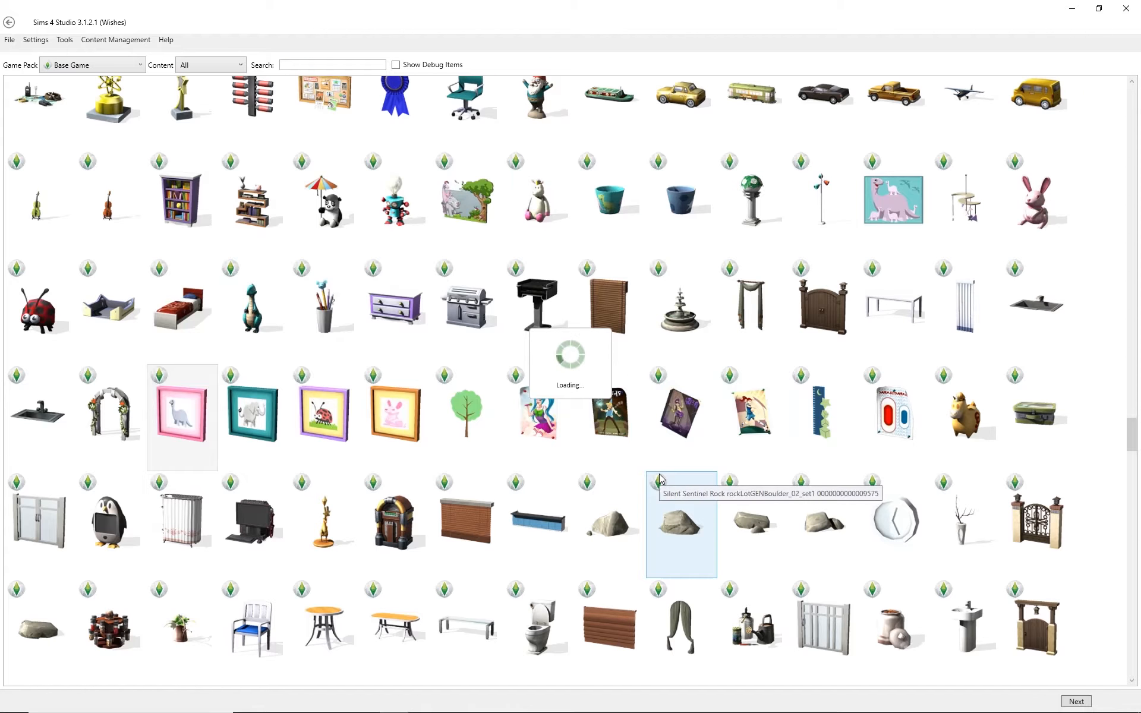
Adjust the 3D preview so the whole framed picture can be examined from the front
scroll(498, 430, down, 3)
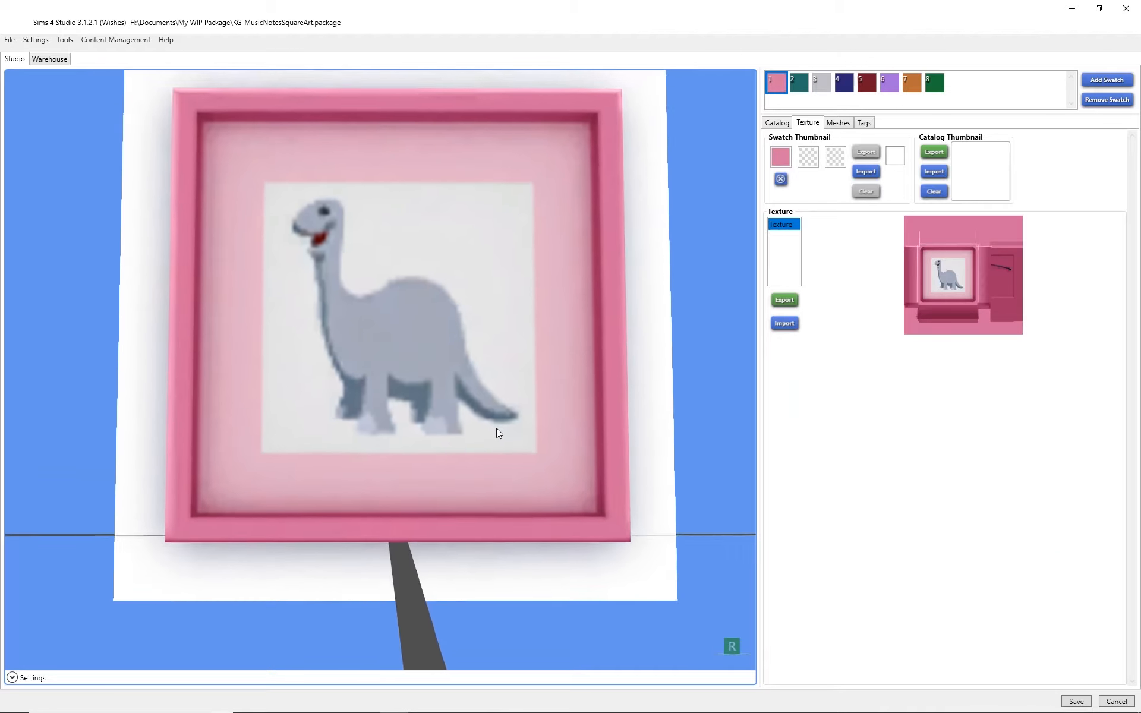
mouse_move(497, 428)
mouse_down()
mouse_move(484, 430)
mouse_move(461, 509)
mouse_move(452, 419)
mouse_move(1062, 469)
mouse_move(496, 524)
mouse_move(357, 483)
mouse_move(381, 452)
mouse_move(433, 463)
mouse_move(430, 454)
mouse_up()
scroll(430, 450, down, 5)
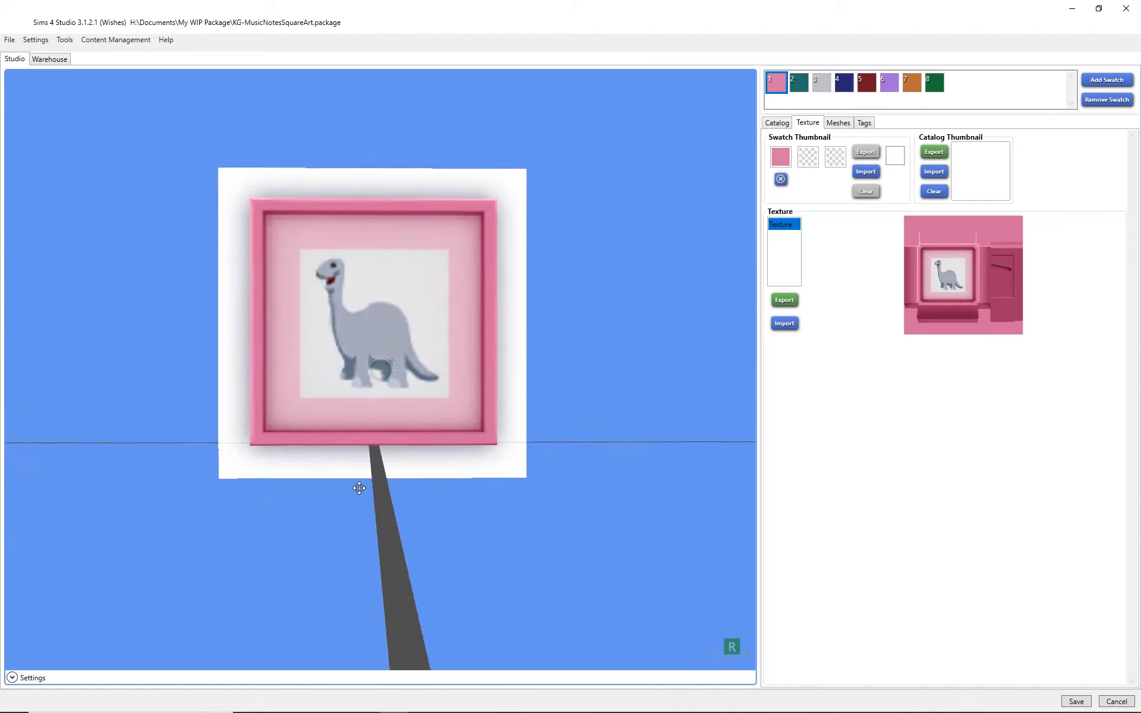
middle_drag(402, 383, 397, 435)
scroll(393, 432, down, 1)
mouse_move(397, 436)
mouse_down()
mouse_move(1013, 469)
mouse_move(695, 509)
mouse_move(408, 479)
mouse_move(390, 438)
mouse_move(404, 416)
mouse_up()
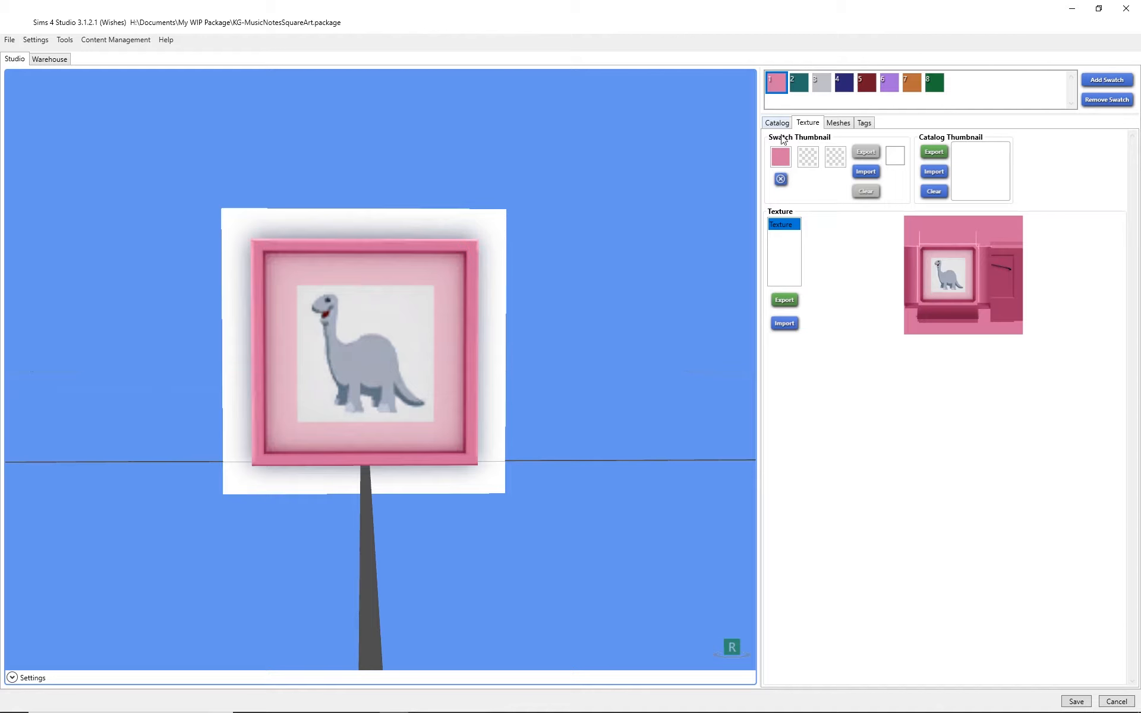
Set the first swatch's thumbnail colour to dark maroon #610D33
click(780, 156)
click(785, 106)
click(781, 156)
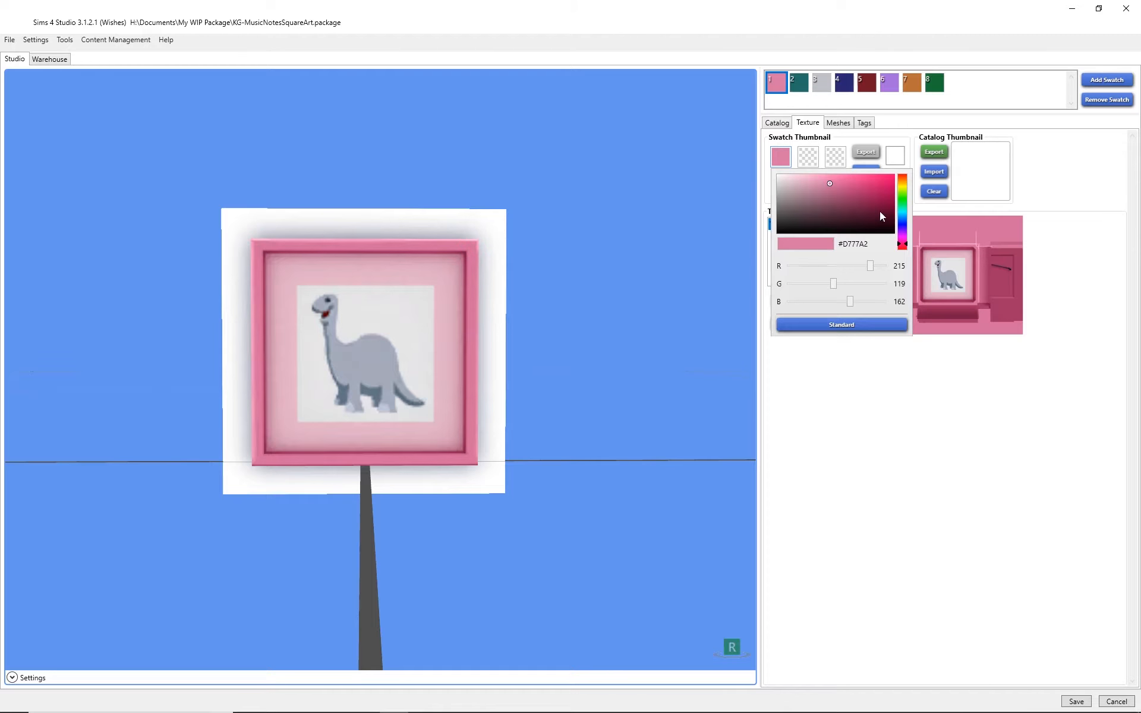
click(880, 211)
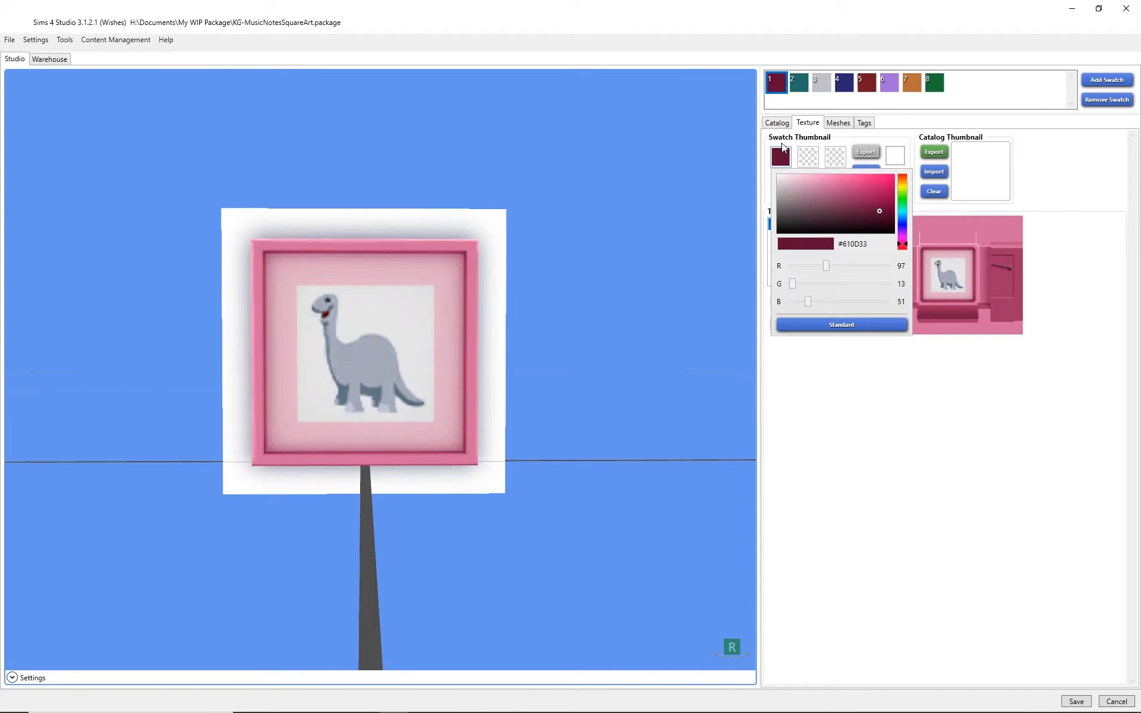
click(855, 376)
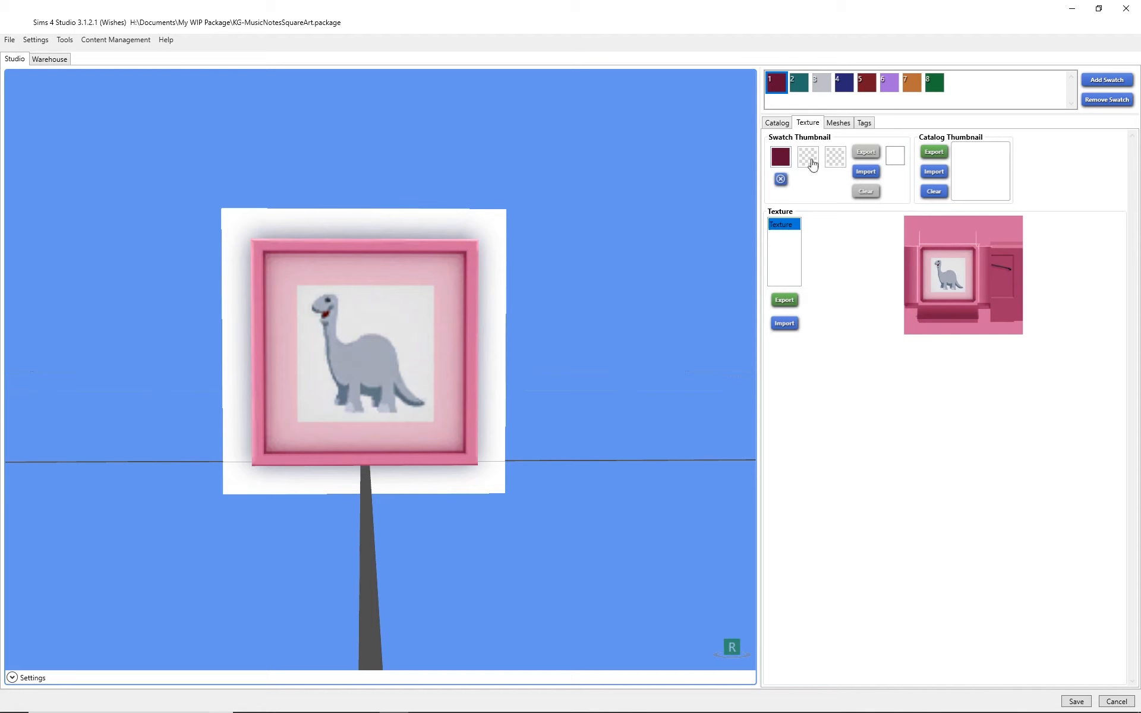
Preview other colour variants of the picture, including the grey and dark red ones, and return to the first swatch
click(801, 88)
click(823, 85)
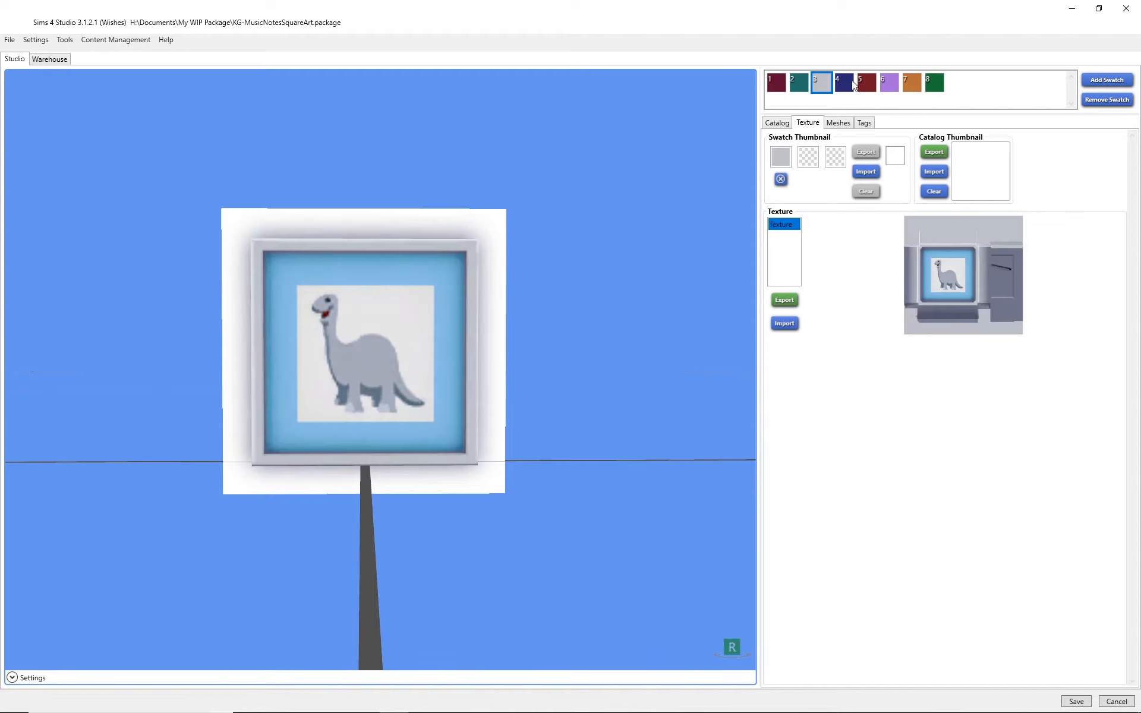
click(872, 86)
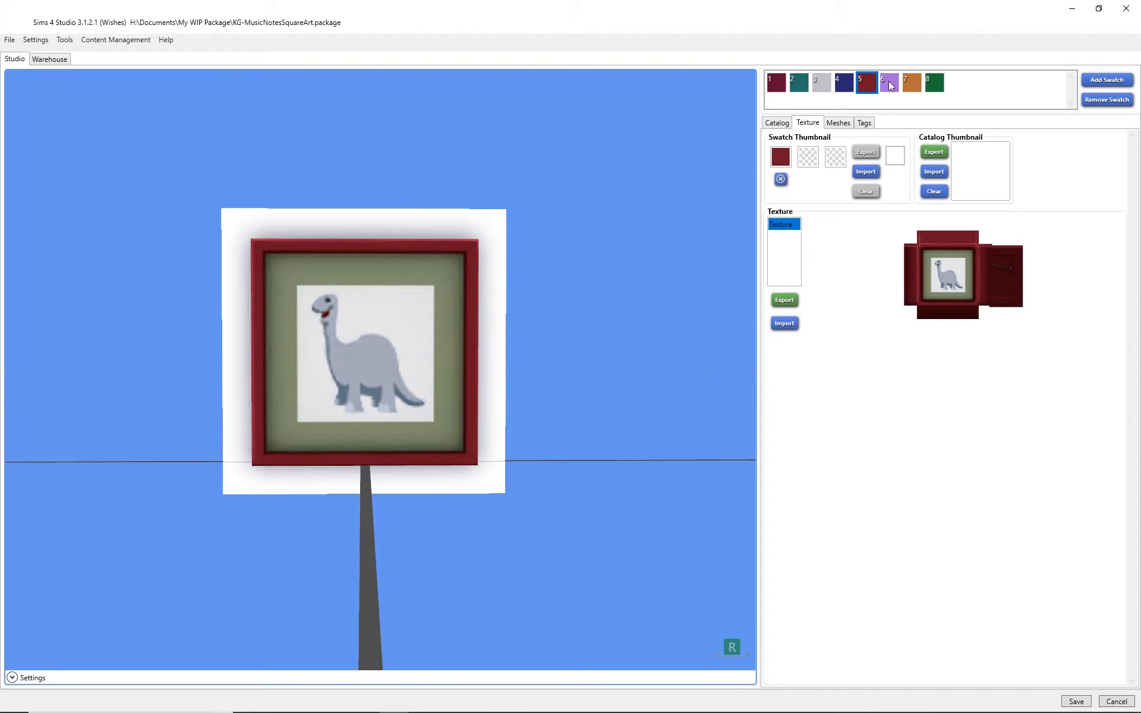
click(778, 85)
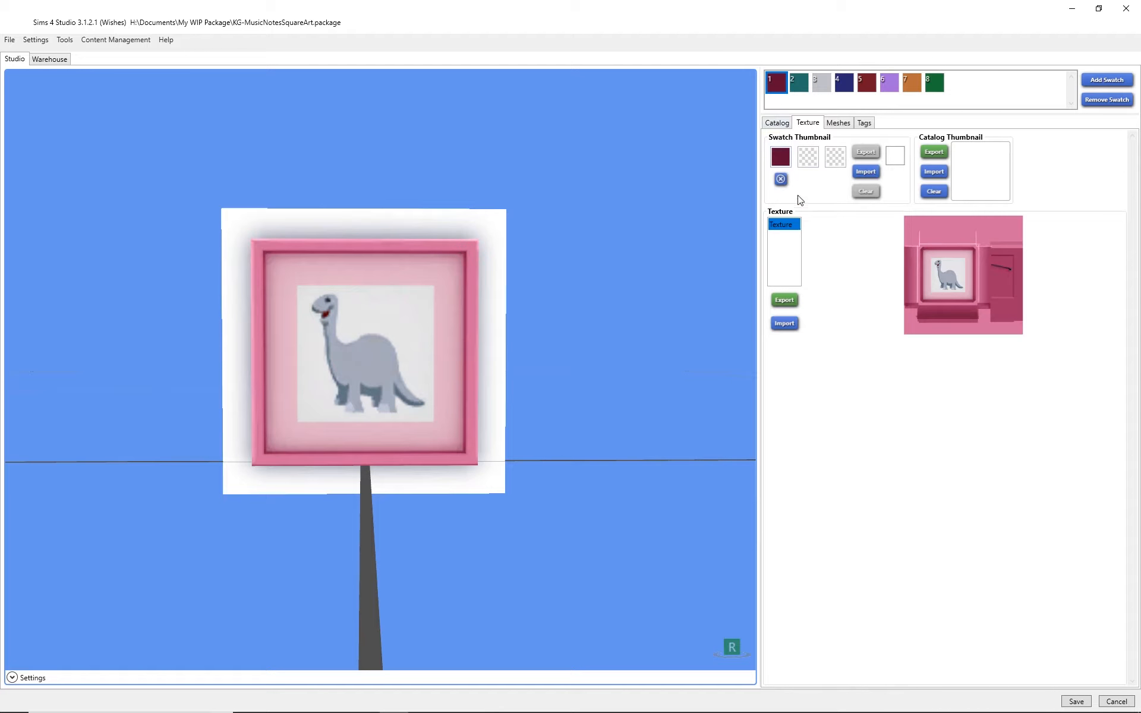
Set the first swatch's thumbnail colour to a pink that matches its frame
click(781, 157)
mouse_move(846, 177)
mouse_down()
mouse_move(854, 189)
mouse_move(841, 183)
mouse_up()
click(833, 347)
Export the first swatch's texture as the PNG image "pink frame" in My WIP Package and check the exported file beside the package
click(786, 301)
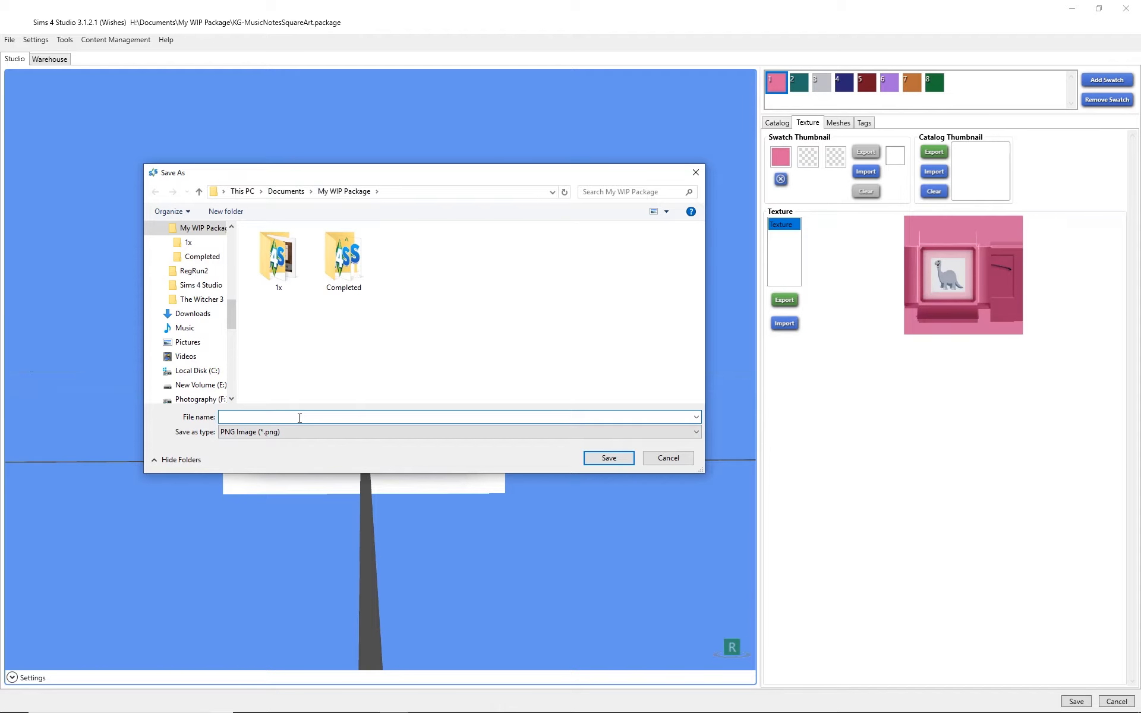
text(pink frame)
key(Return)
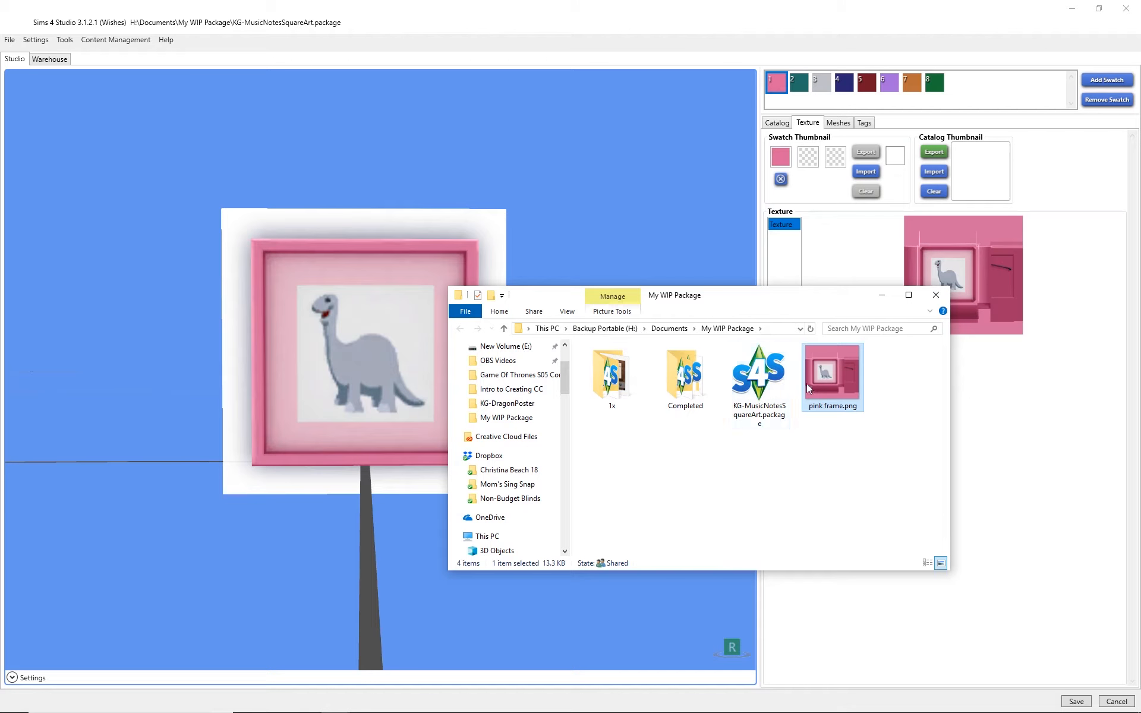
click(765, 416)
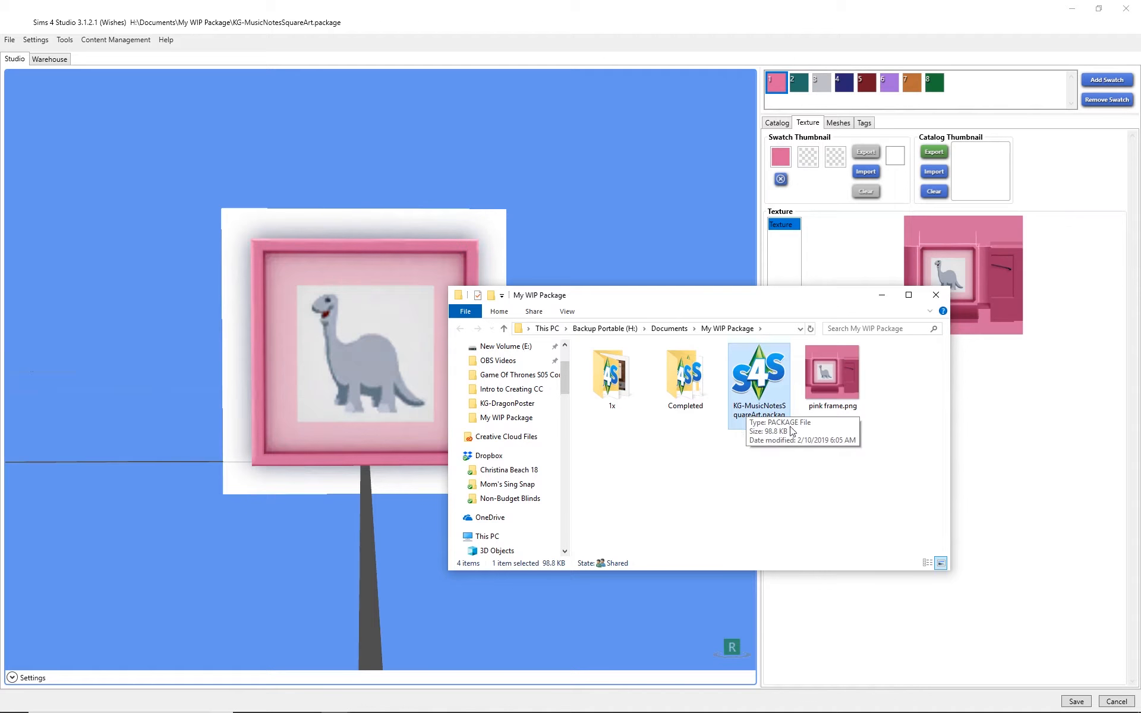
click(835, 397)
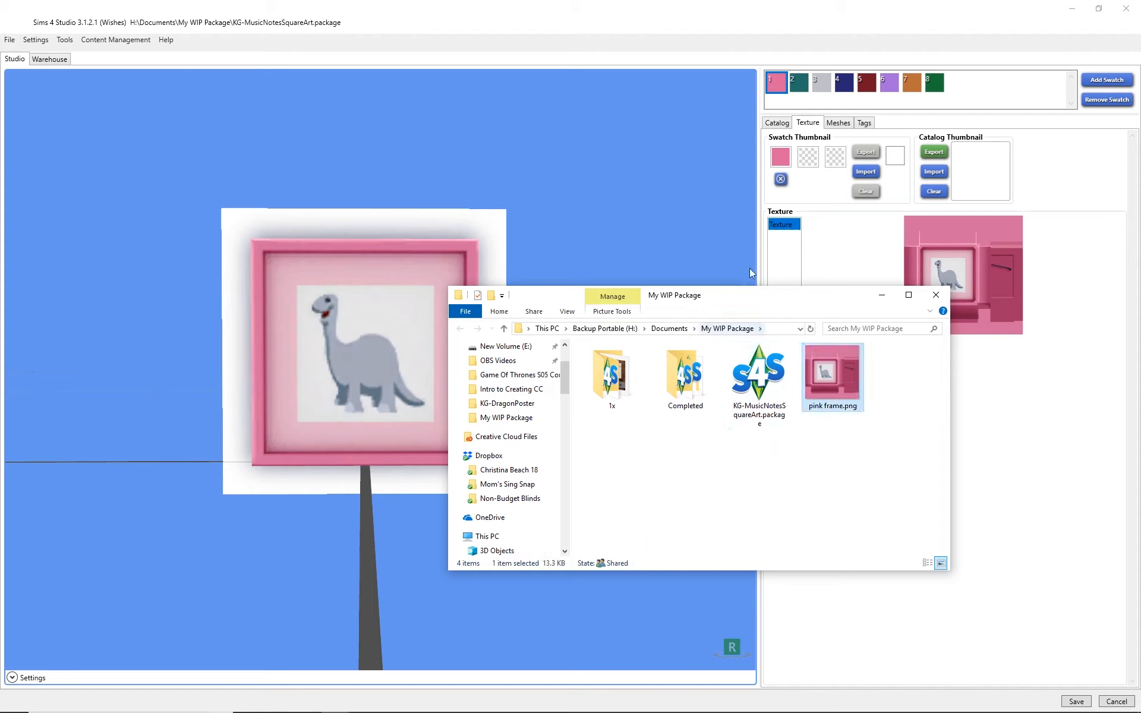
Export the texture of the grey third swatch as a PNG image named "white fram" in My WIP Package
click(825, 83)
click(784, 300)
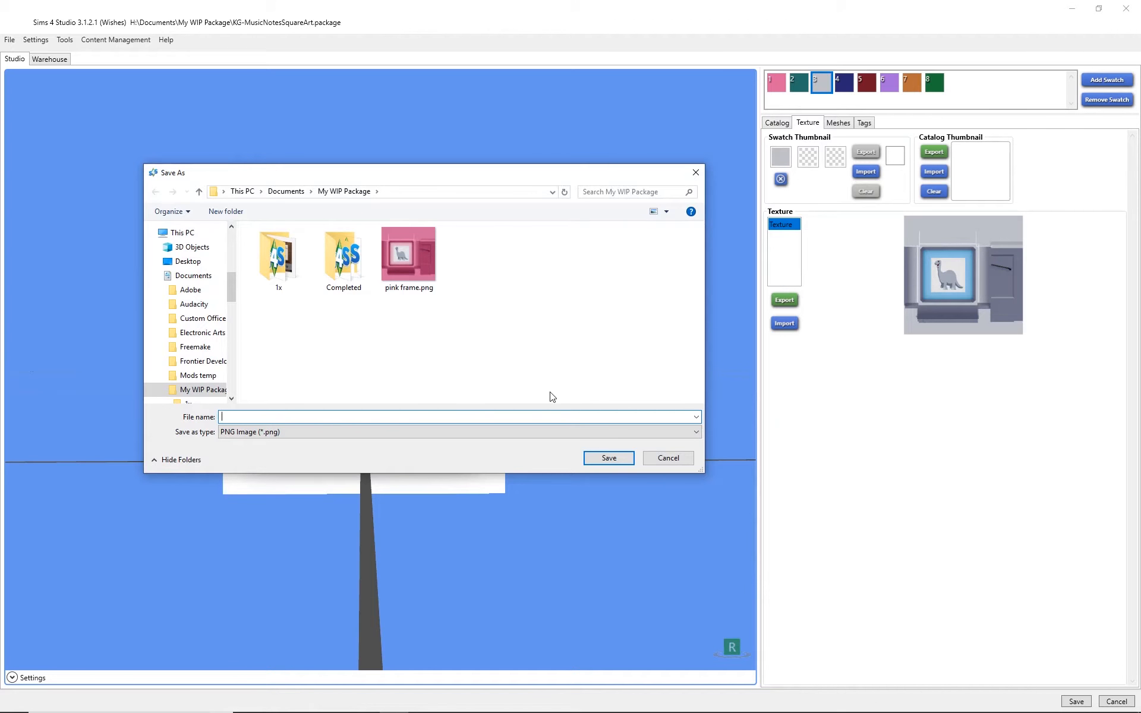
text(white fram)
key(Return)
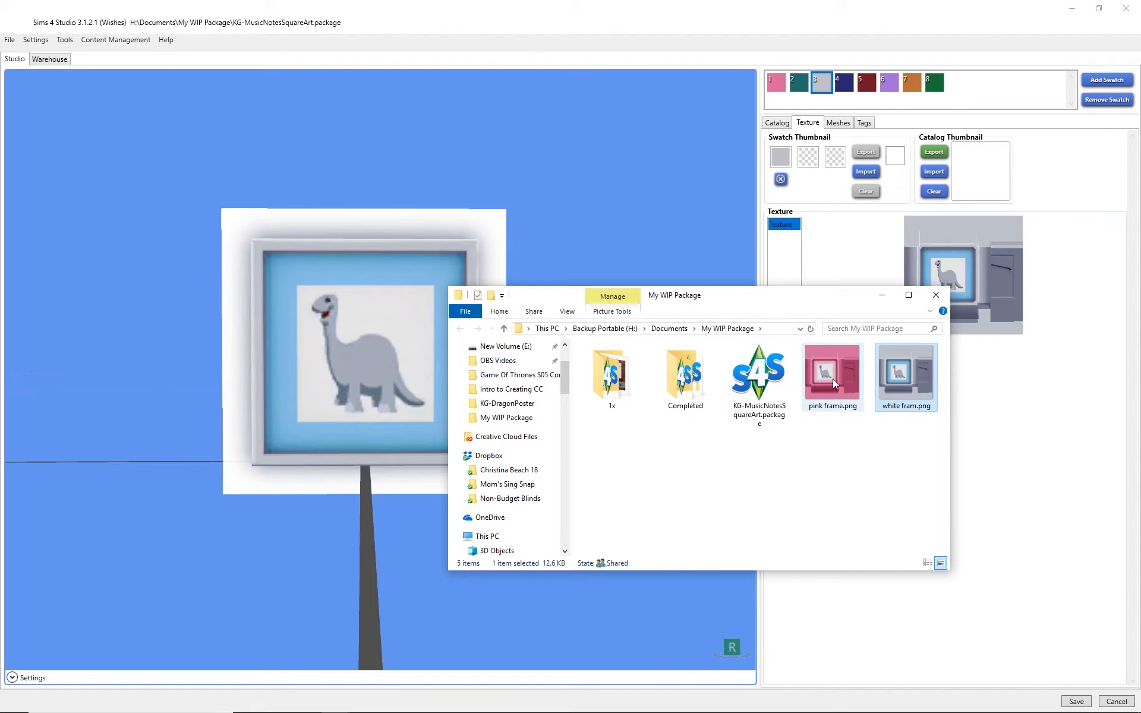
Open white fram.png in Adobe Photoshop CC 2017 and activate the Rectangular Marquee tool
right_click(900, 381)
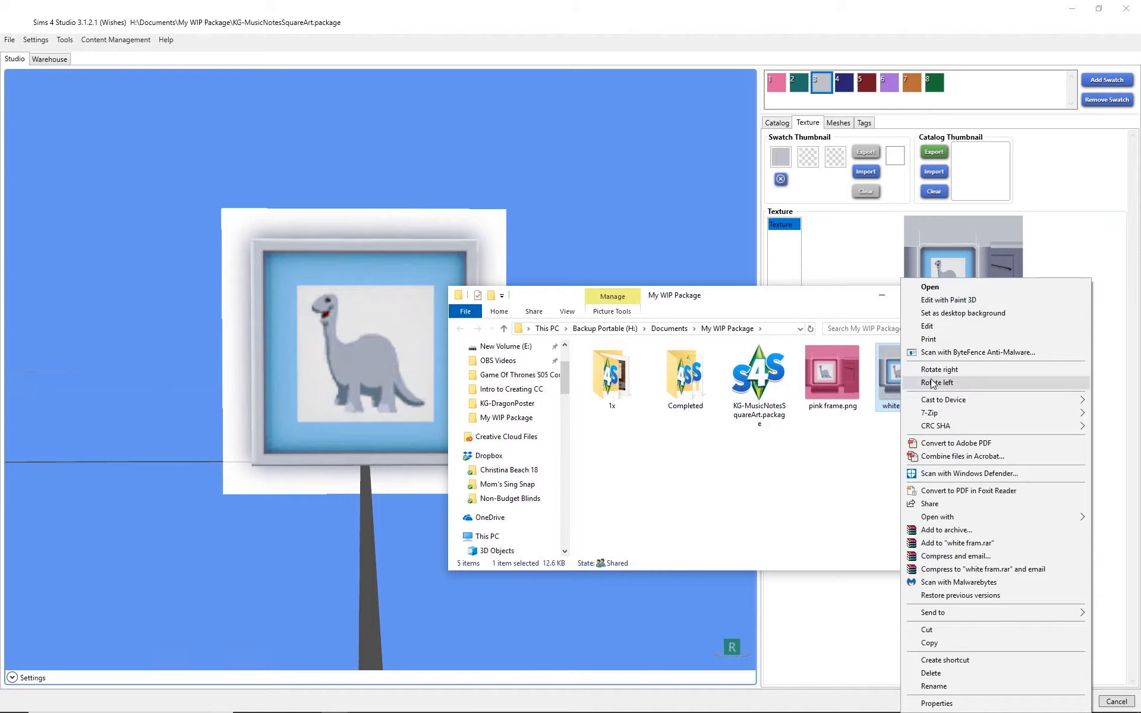
mouse_move(951, 518)
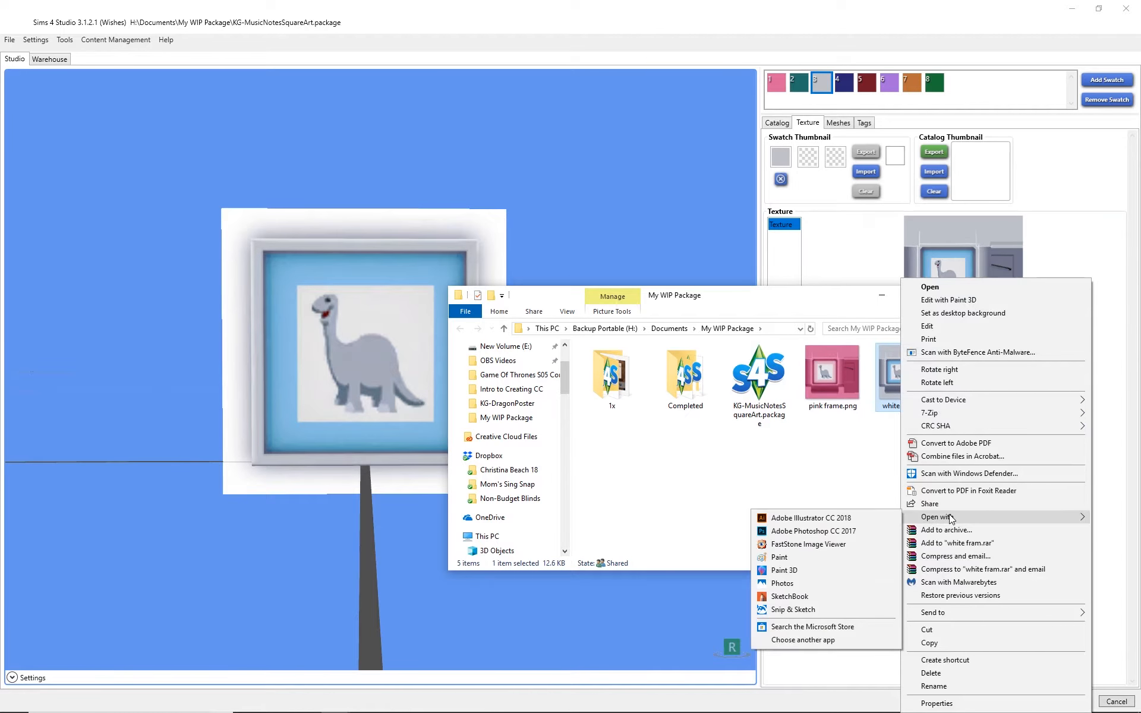
click(831, 532)
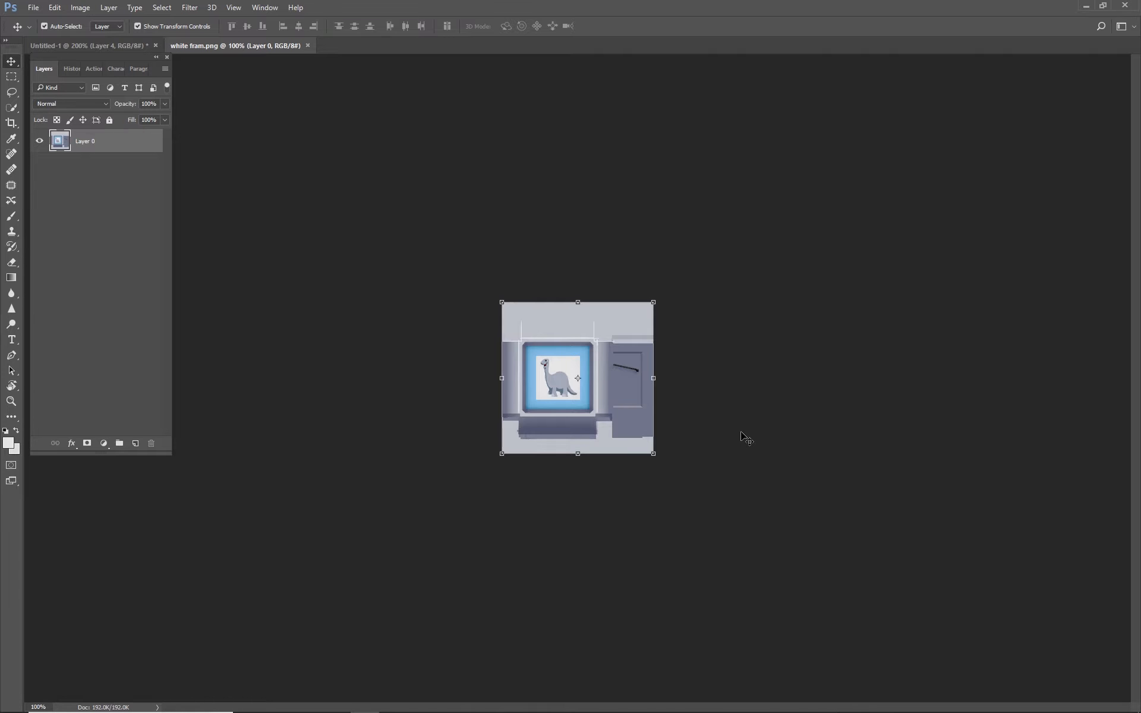
key(ctrl+plus)
key(ctrl+plus)
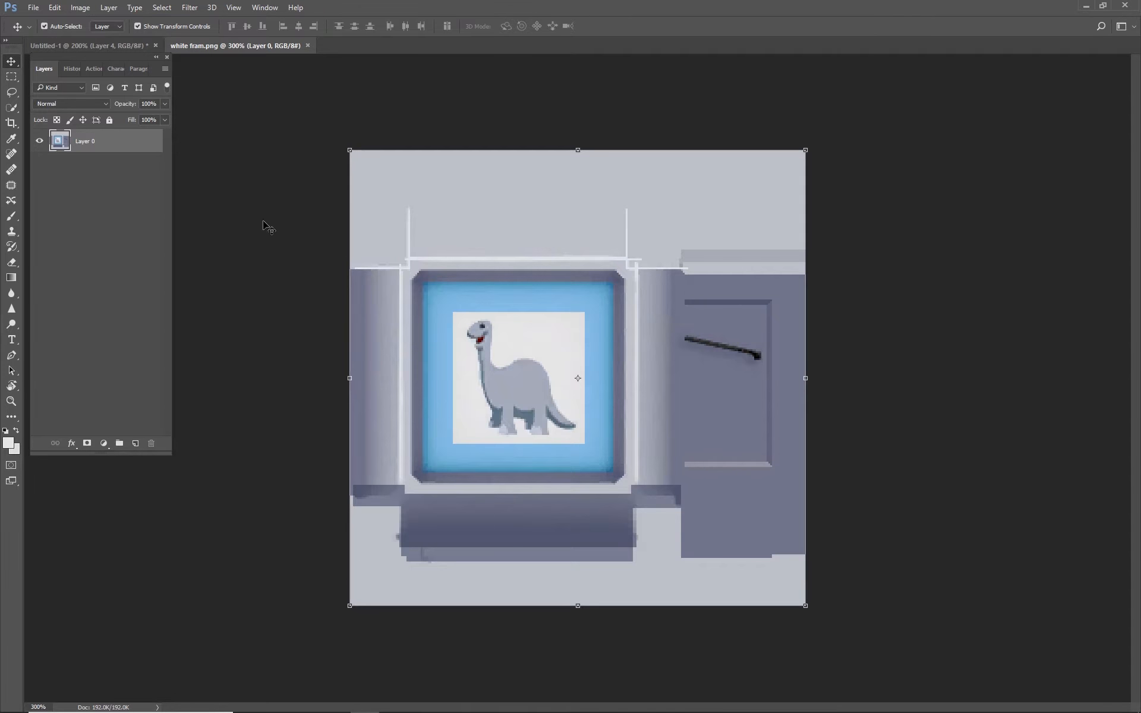
click(12, 77)
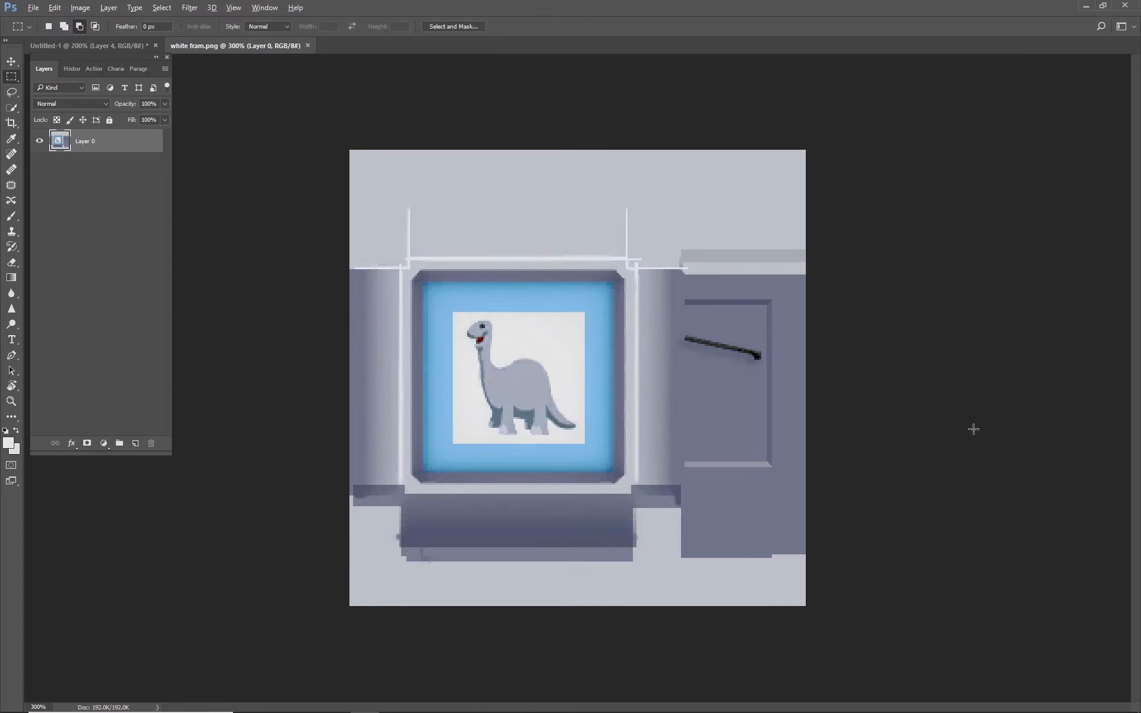
Try to bring pink frame.png from the My WIP Package folder into Photoshop
key(alt+Tab)
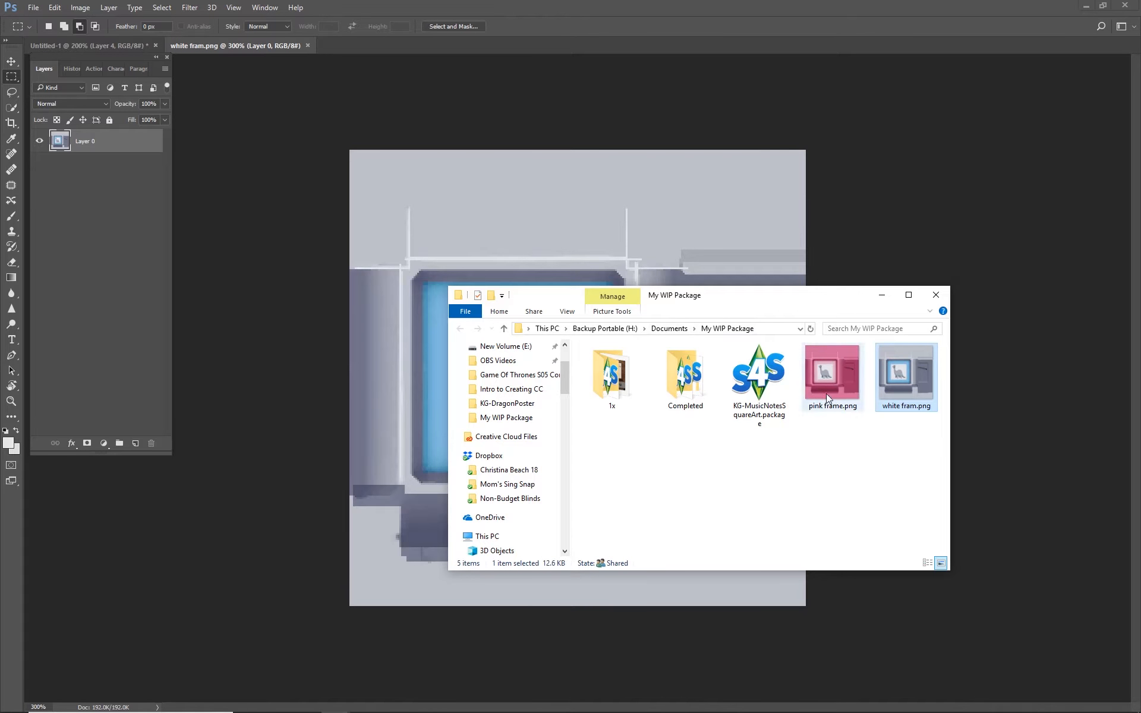
drag(833, 362, 330, 404)
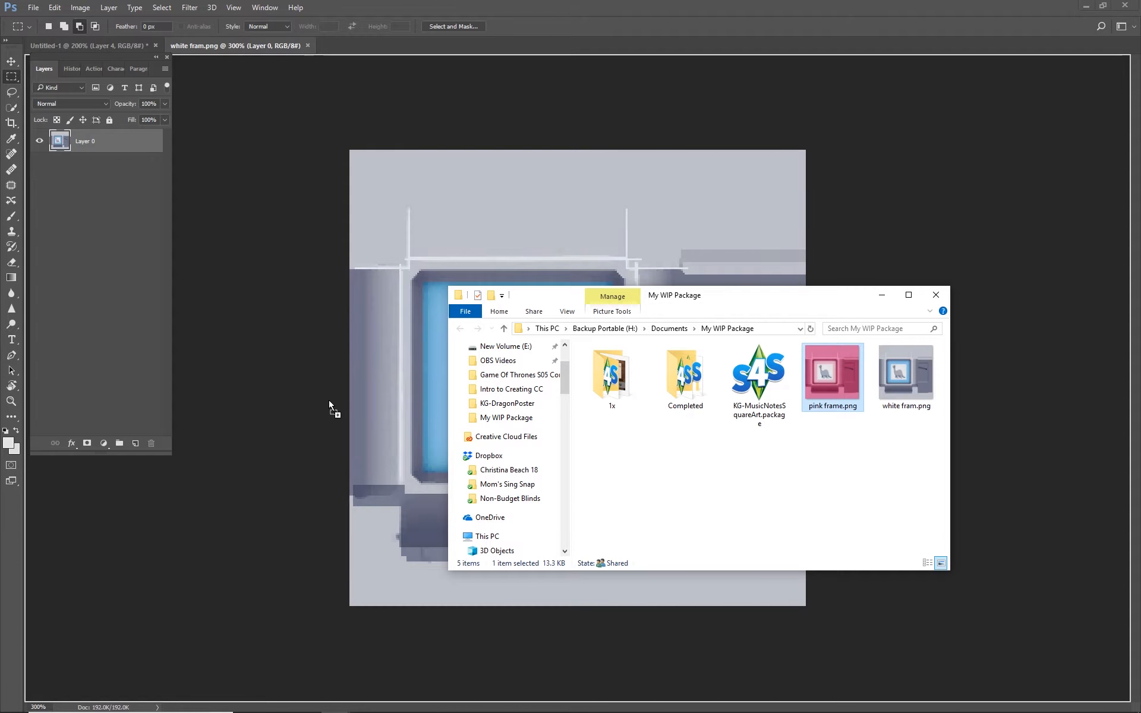
drag(330, 405, 825, 473)
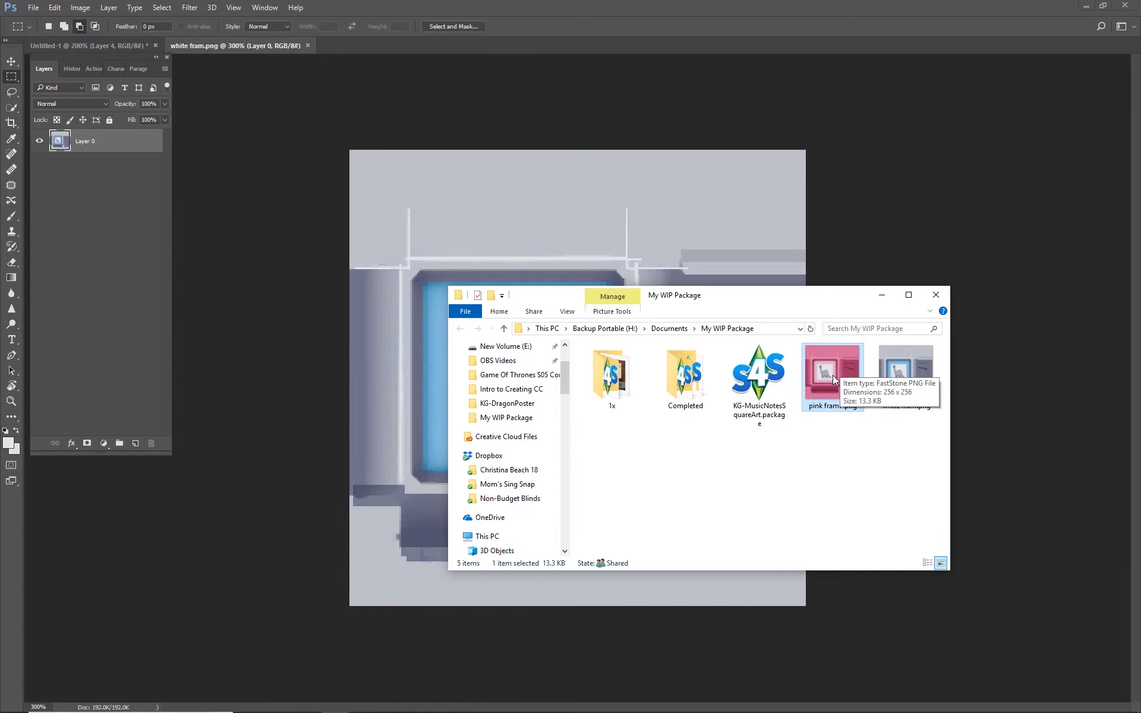
Place pink frame.png as a layer above the white frame texture and compare the two frames by toggling the pink layer's visibility
drag(836, 372, 426, 430)
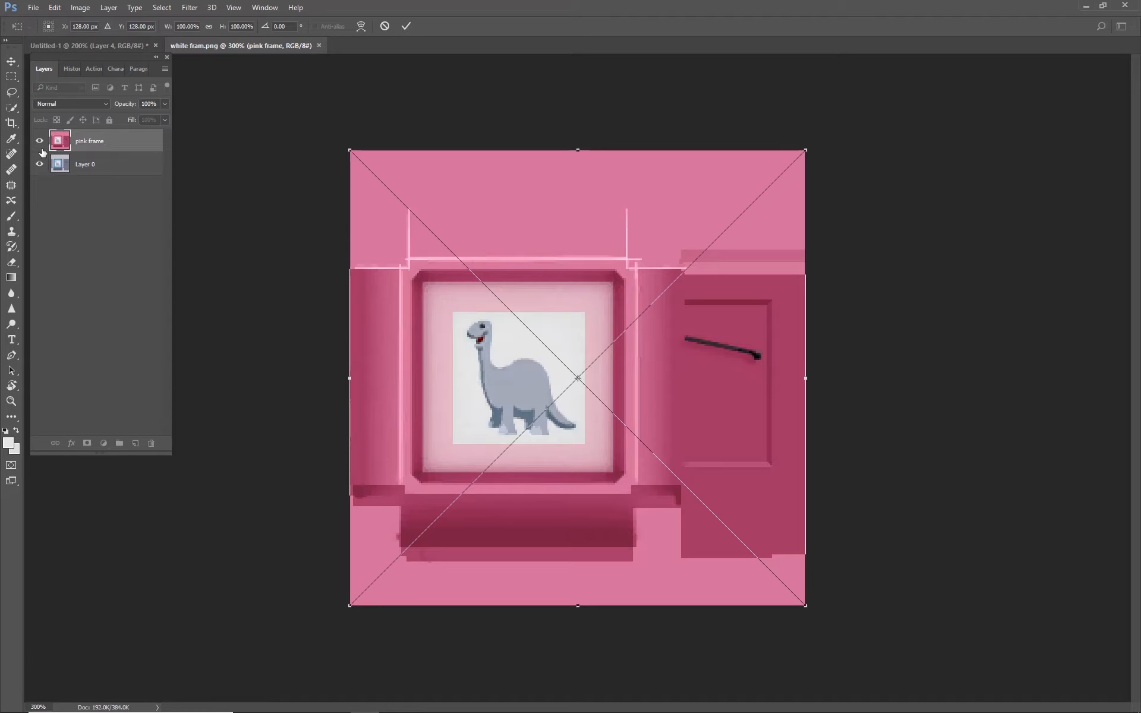
click(406, 26)
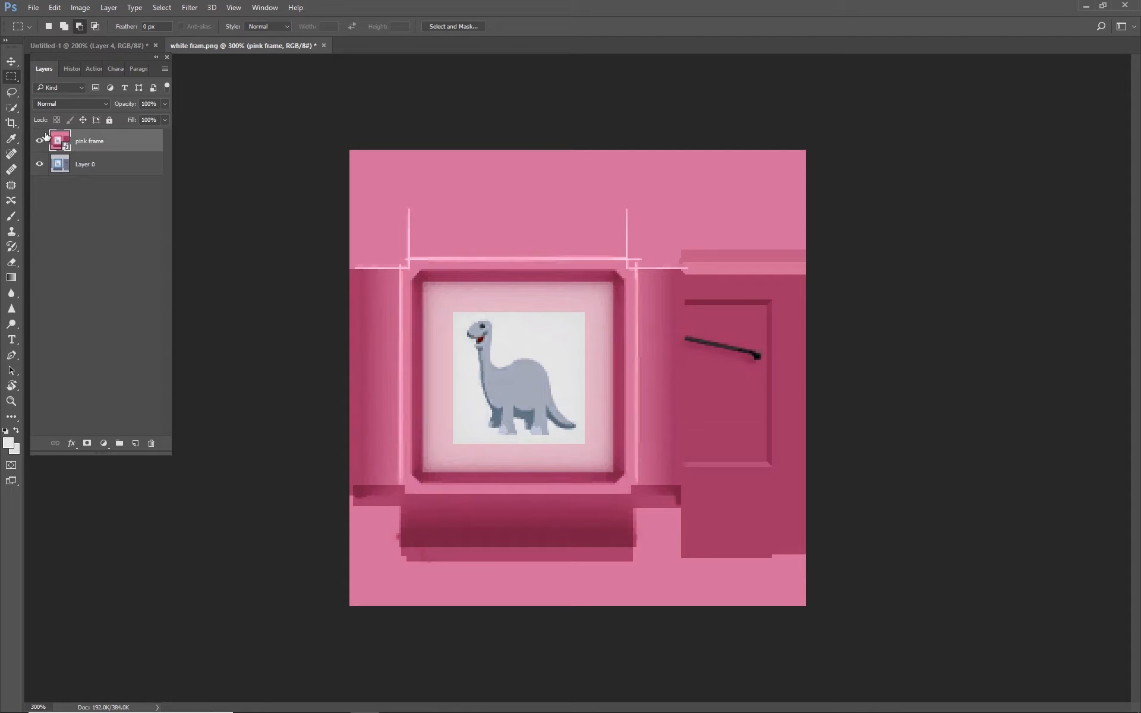
click(39, 142)
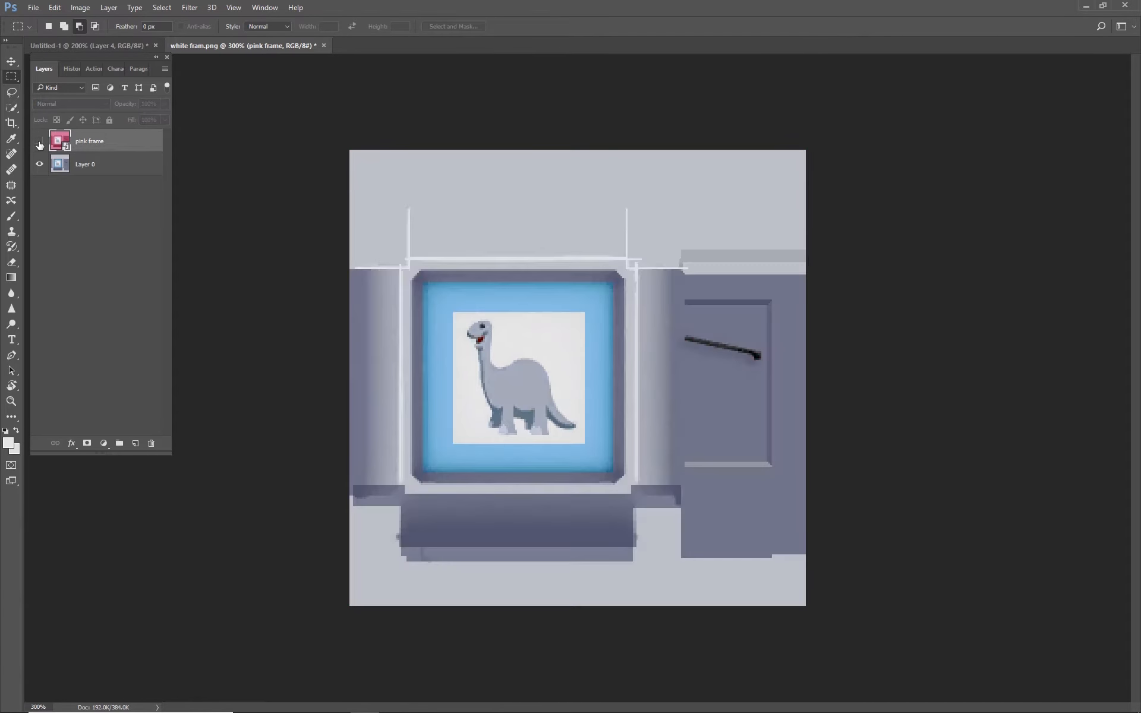
click(39, 142)
click(39, 142)
click(40, 143)
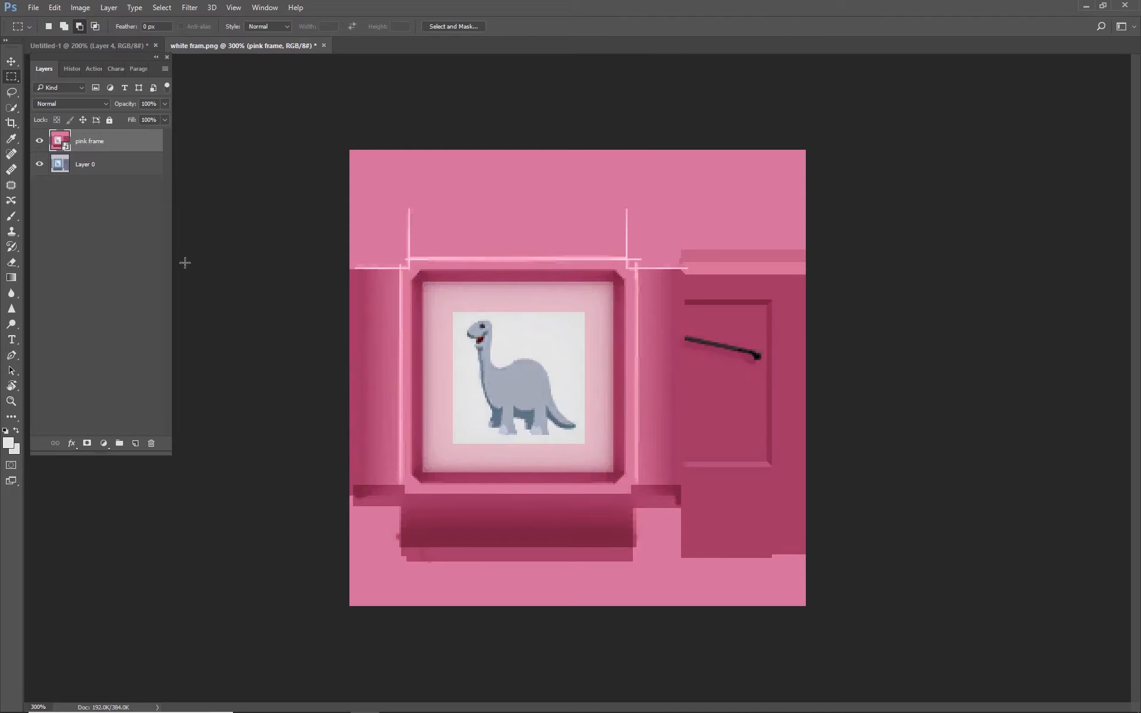
click(40, 143)
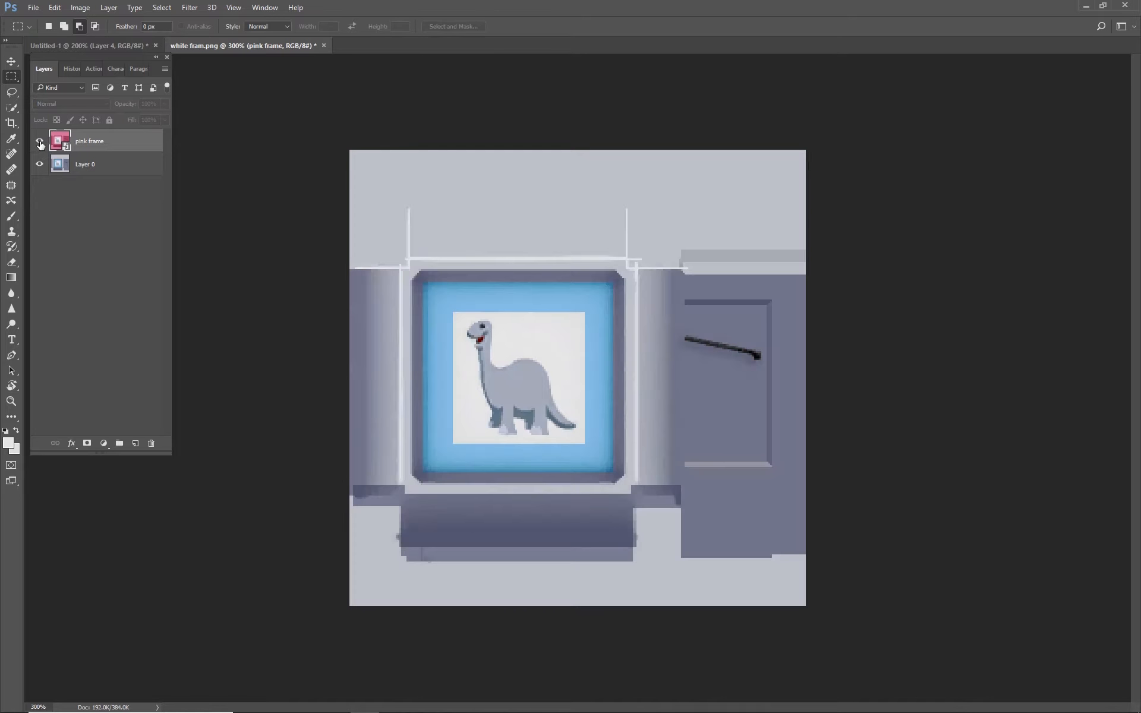
click(40, 142)
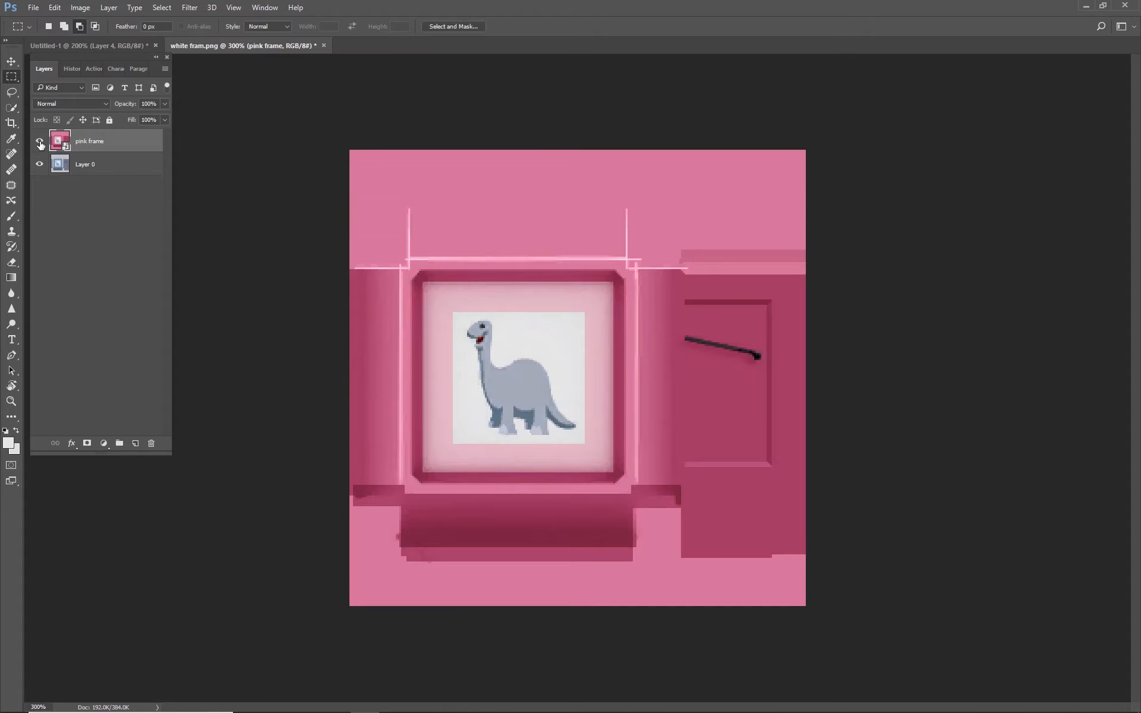
Paste the music note artwork from the Untitled-1 document as a new layer above the pink frame in white fram.png
click(106, 41)
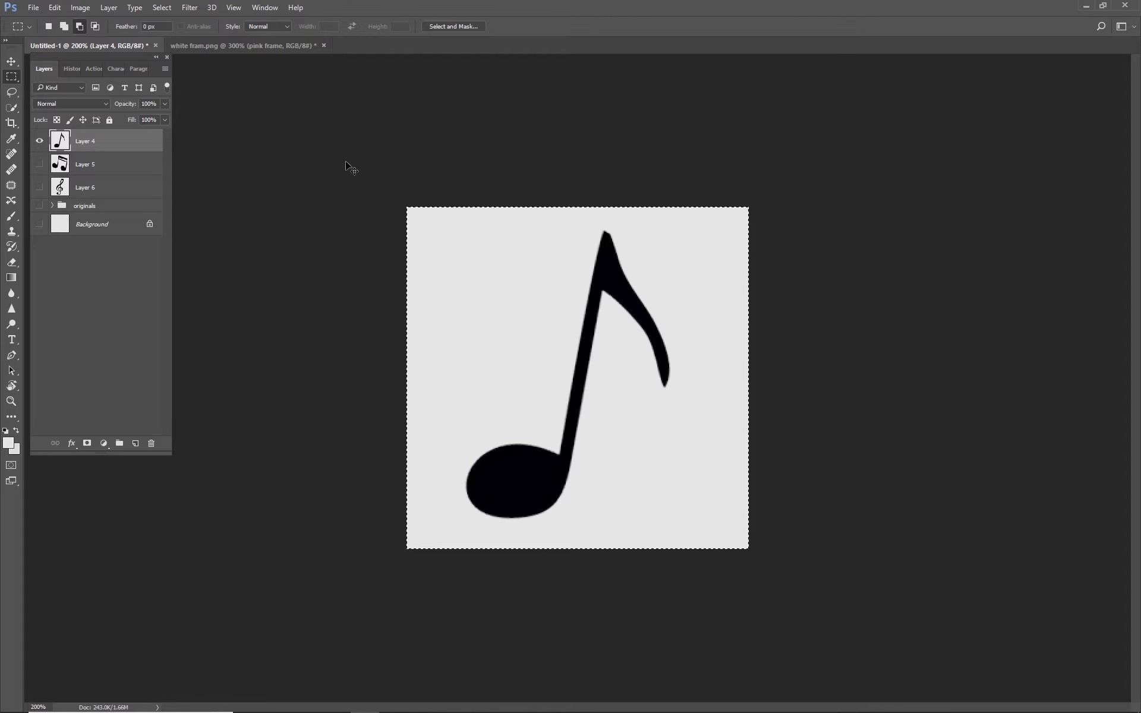
click(276, 45)
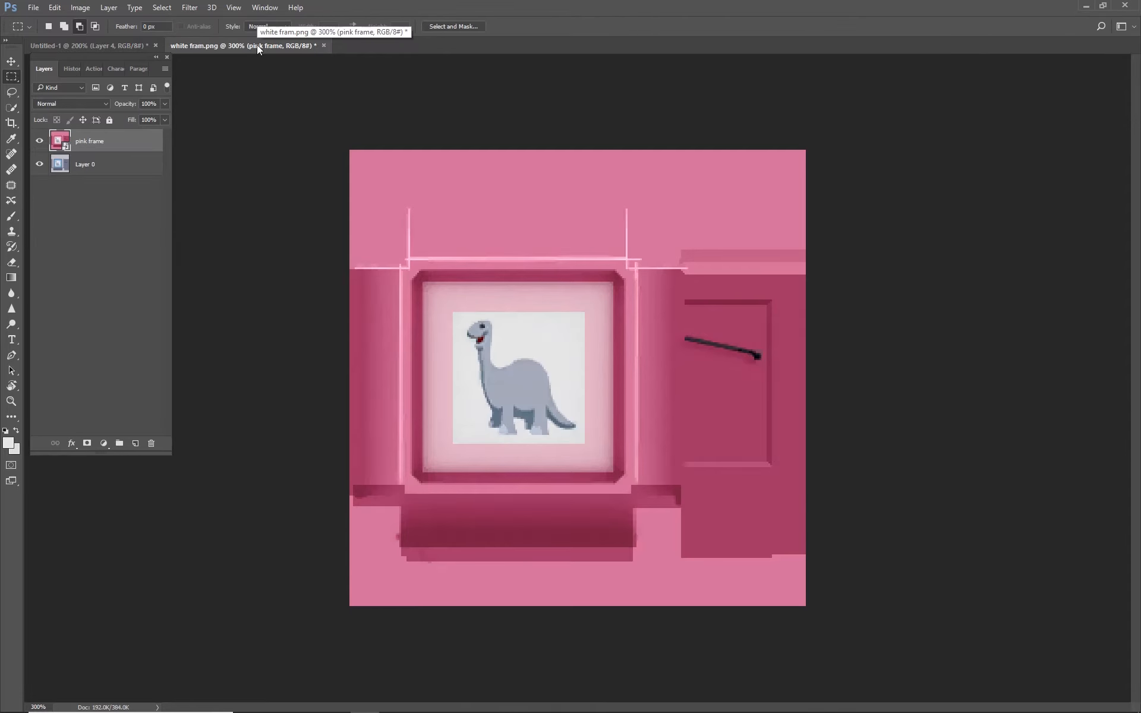
key(ctrl+v)
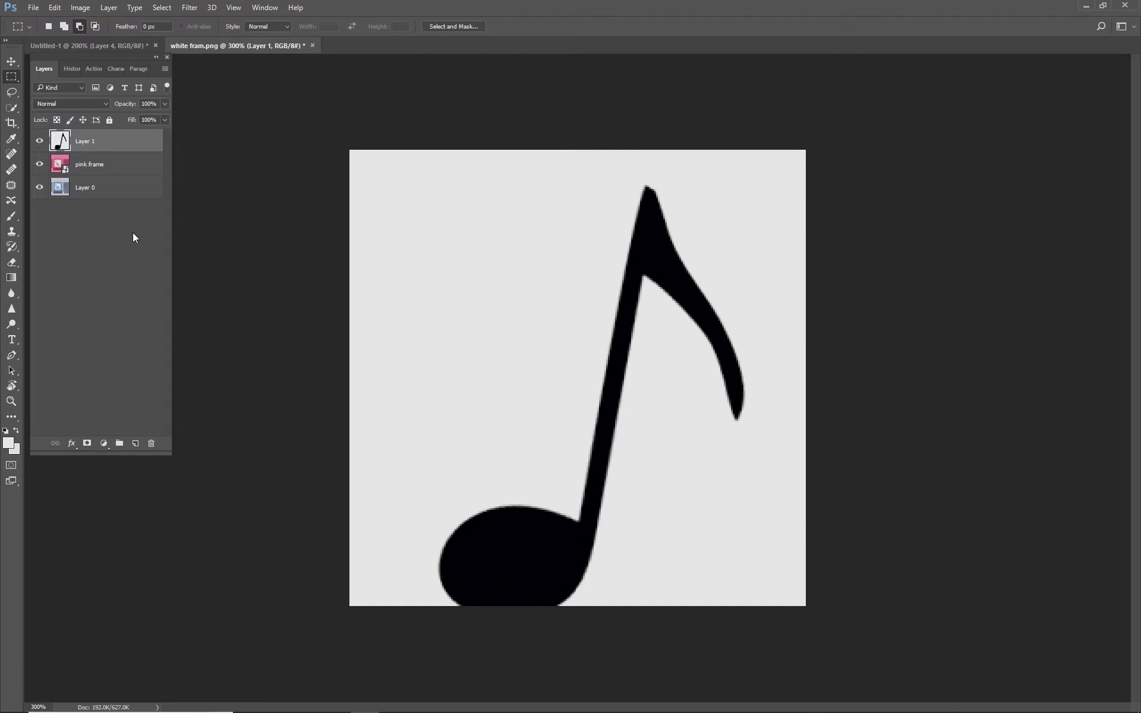
click(39, 143)
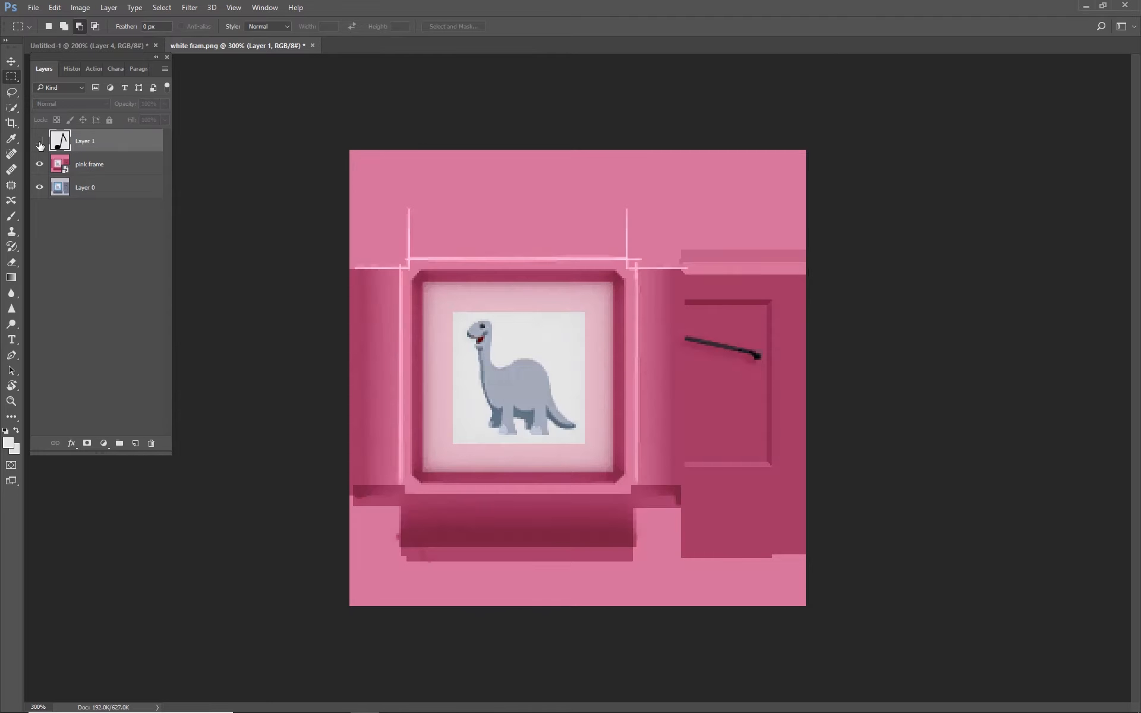
click(39, 142)
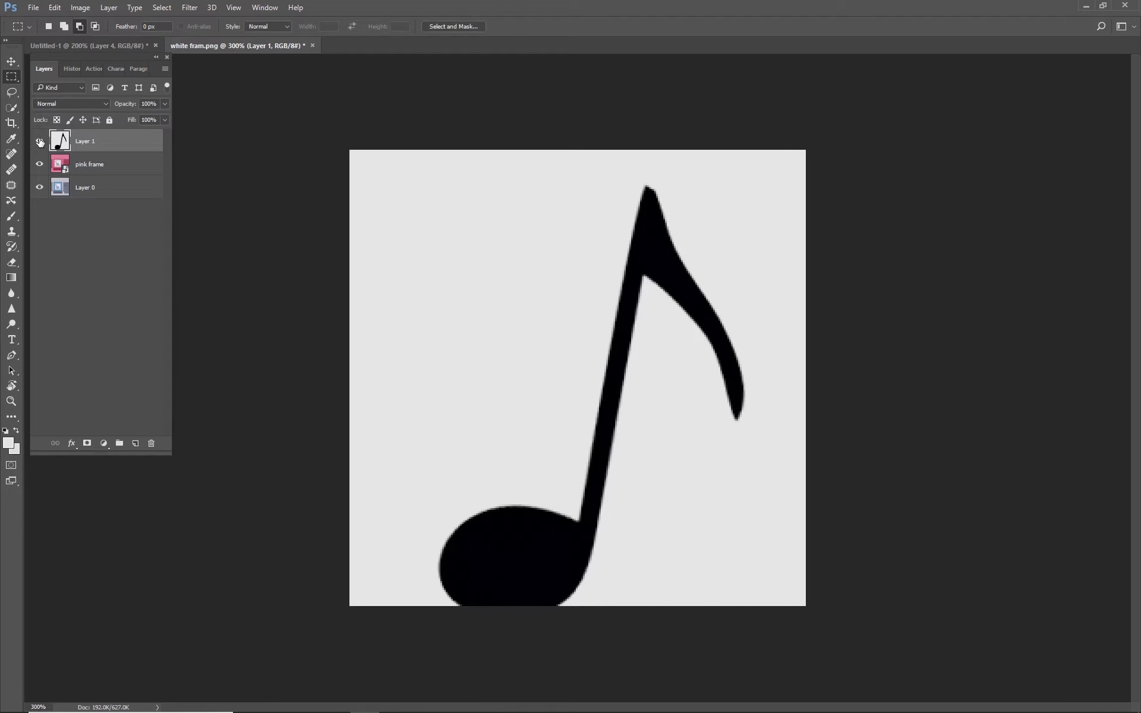
Scale the music note layer to about 37% and position it over the picture area inside the frame, covering the dinosaur and its mat
click(12, 62)
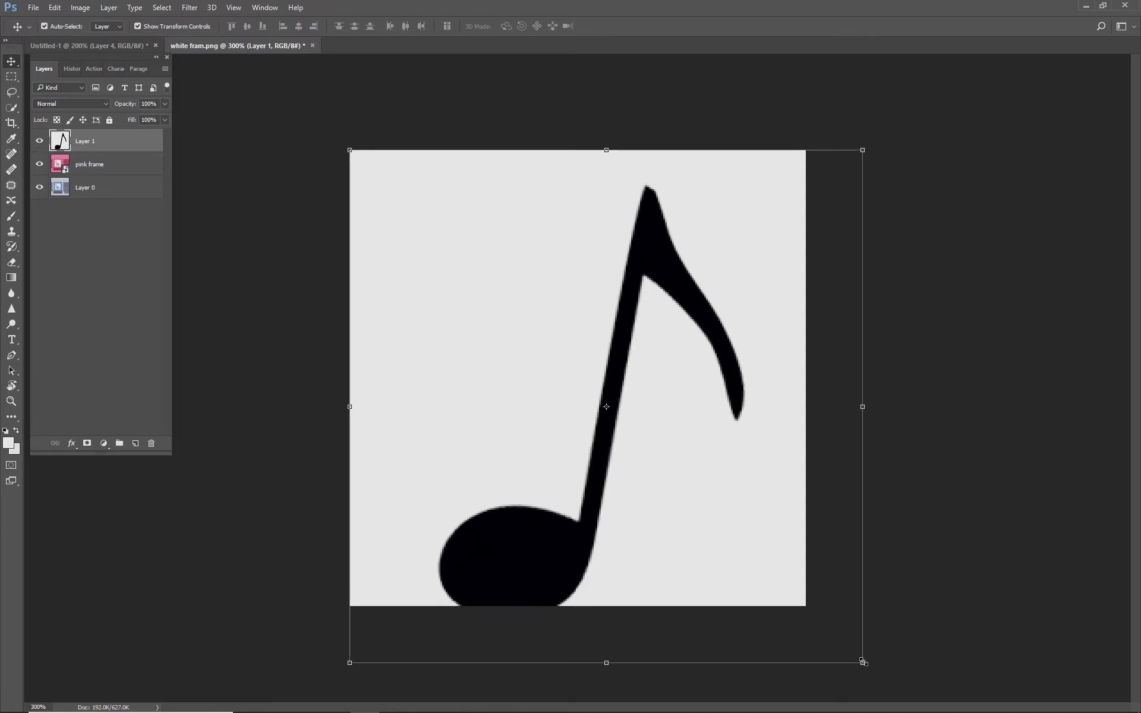
drag(863, 662, 659, 343)
drag(513, 298, 587, 436)
drag(672, 531, 620, 461)
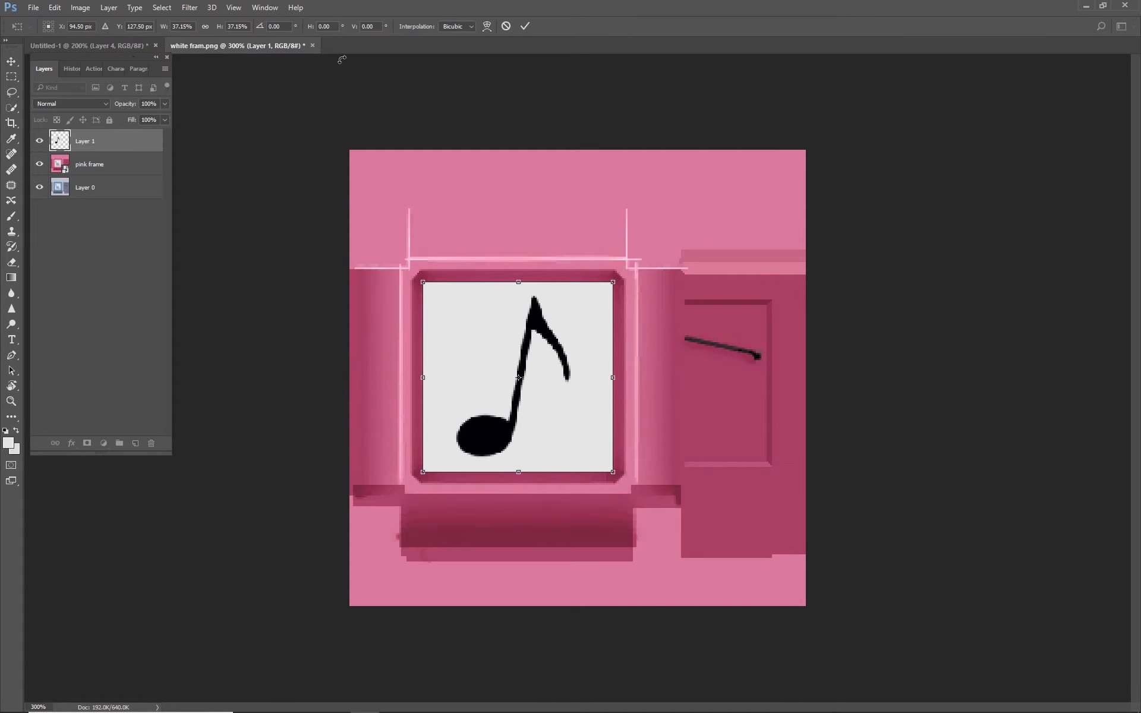
click(526, 26)
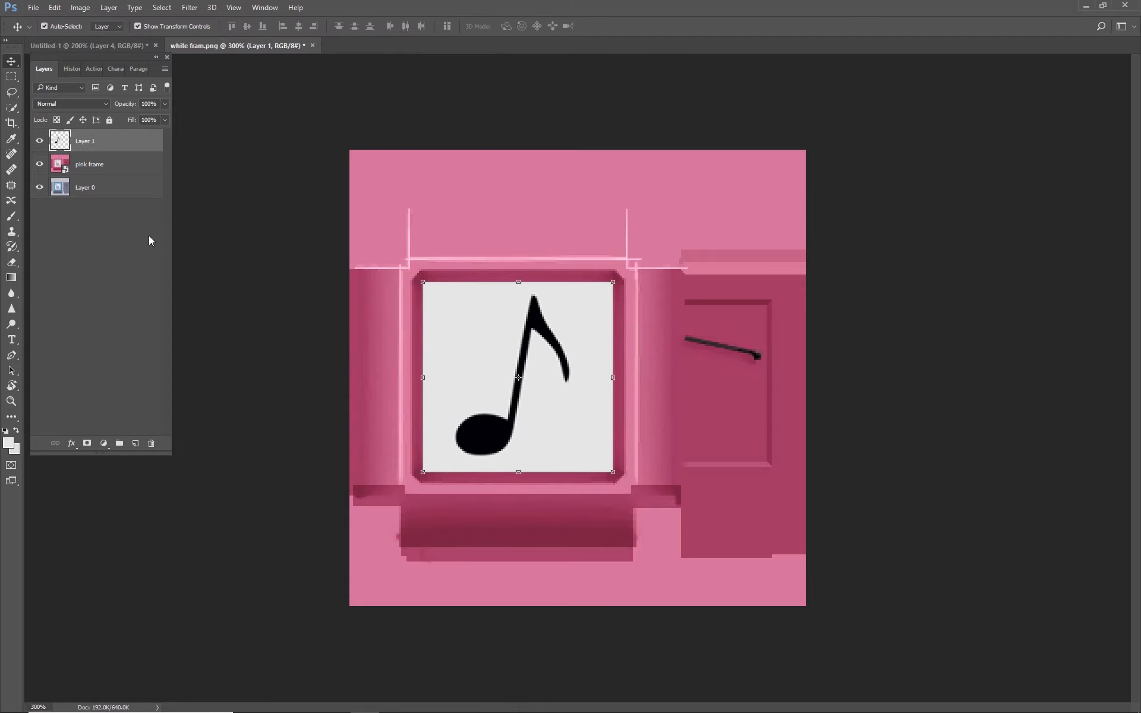
Toggle the pink frame layer's visibility to examine how the music note fits both the pink and the white frame
click(39, 164)
click(40, 165)
click(39, 166)
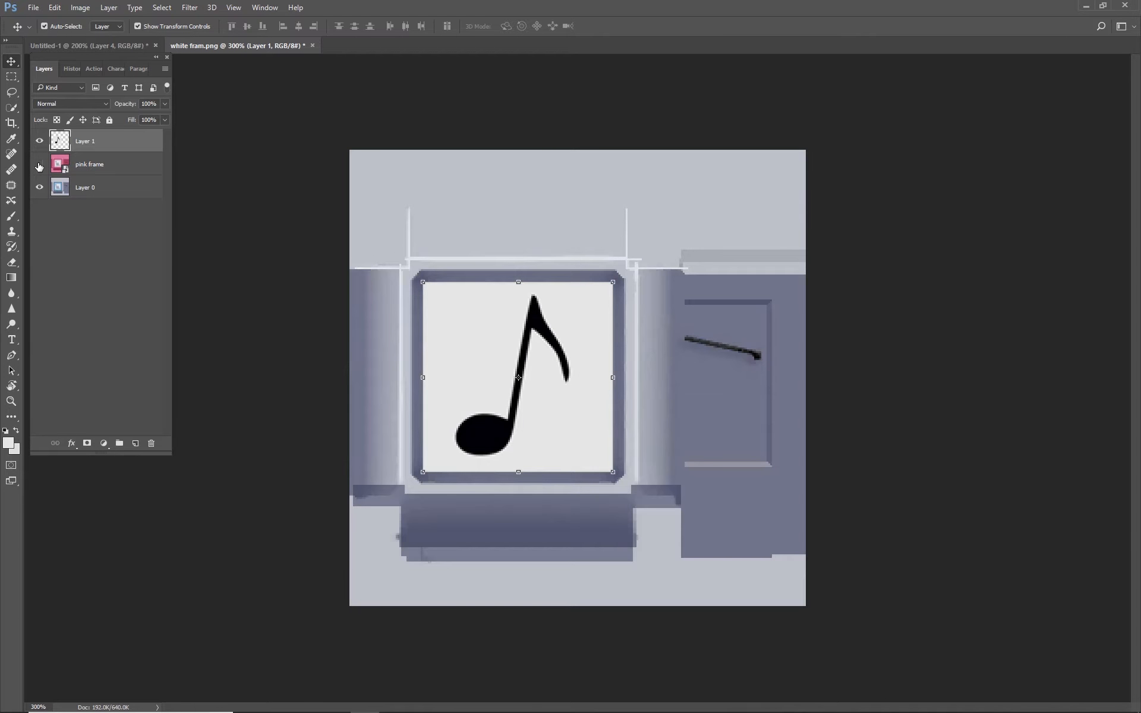
click(41, 171)
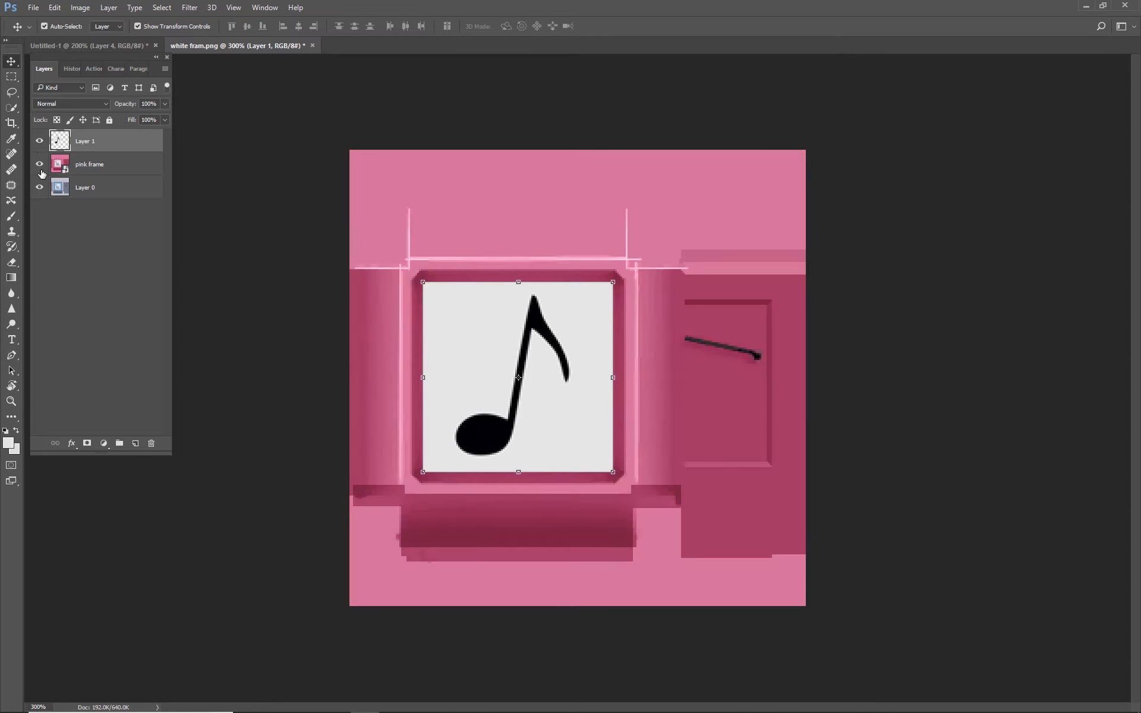
click(41, 168)
click(39, 164)
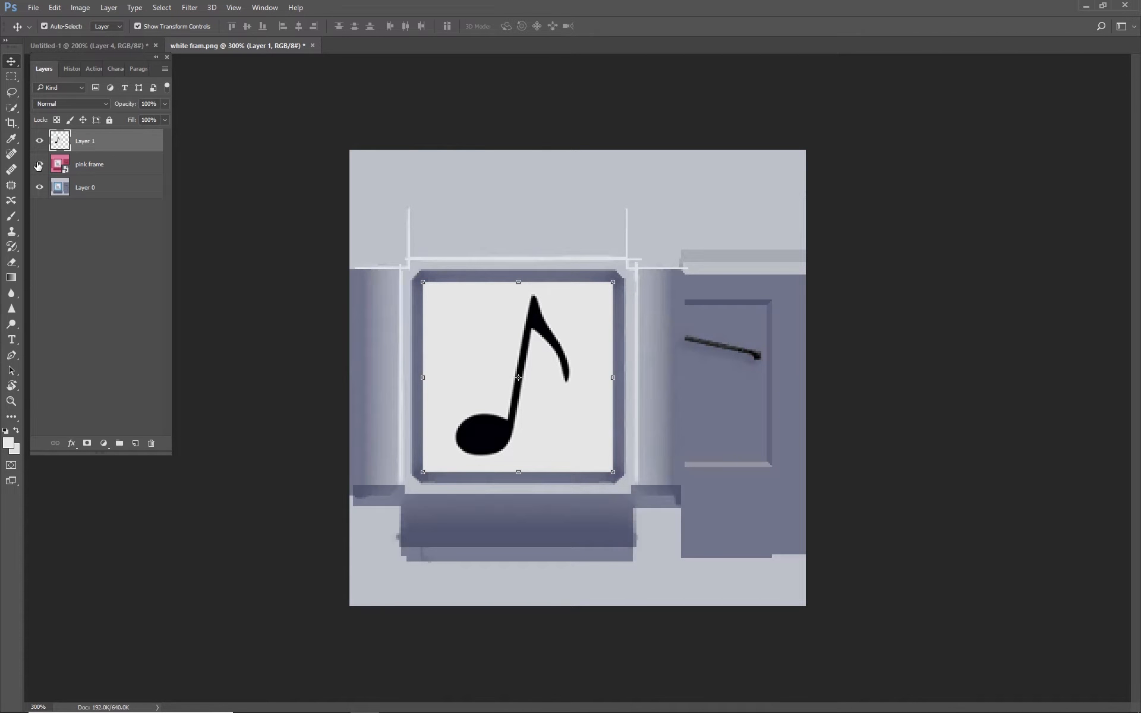
click(39, 164)
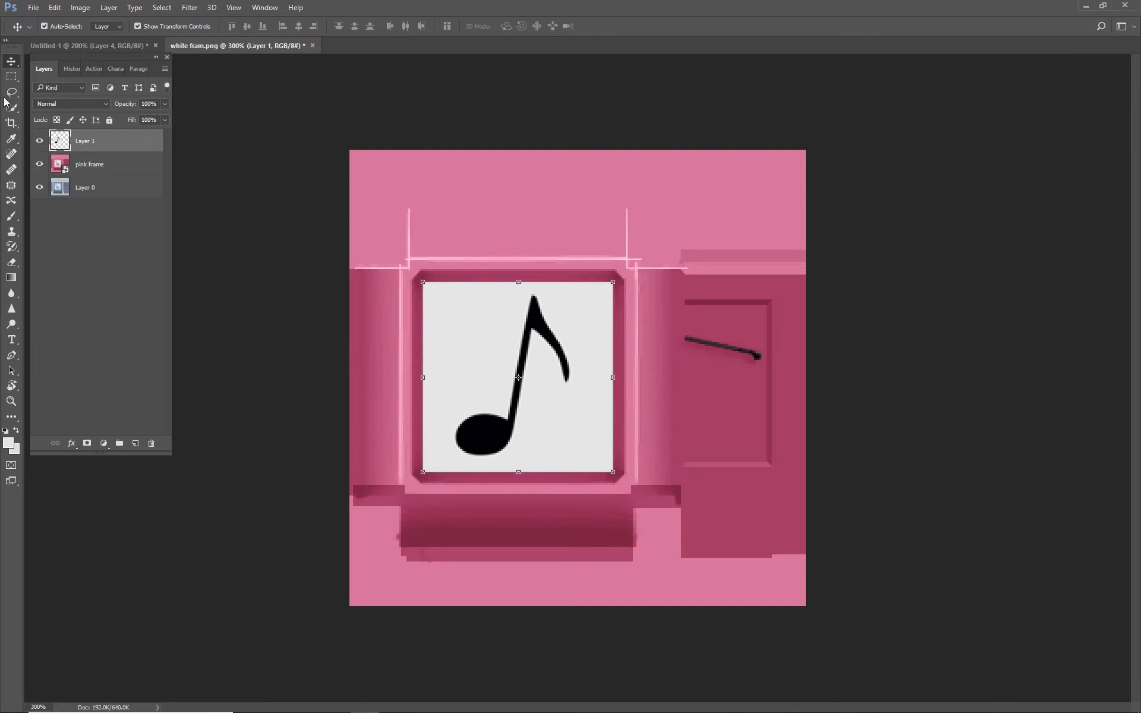
Export the pink-framed music note as a PNG in My WIP Package, replacing white fram.png
click(34, 8)
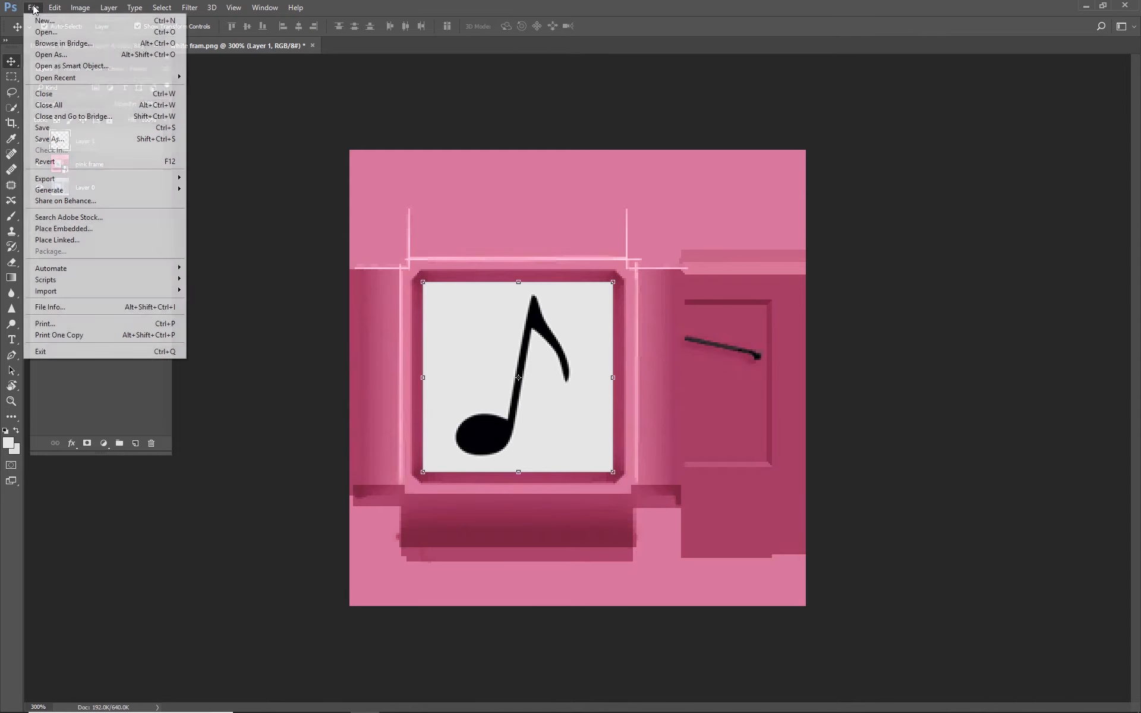
mouse_move(88, 181)
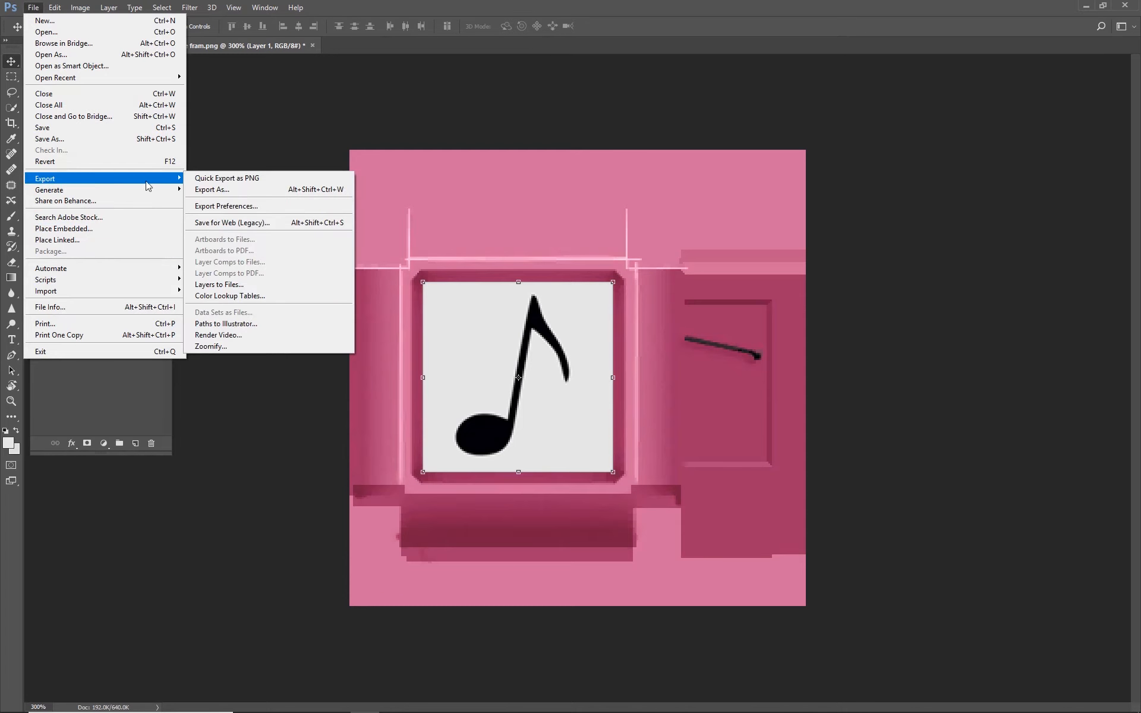
click(282, 181)
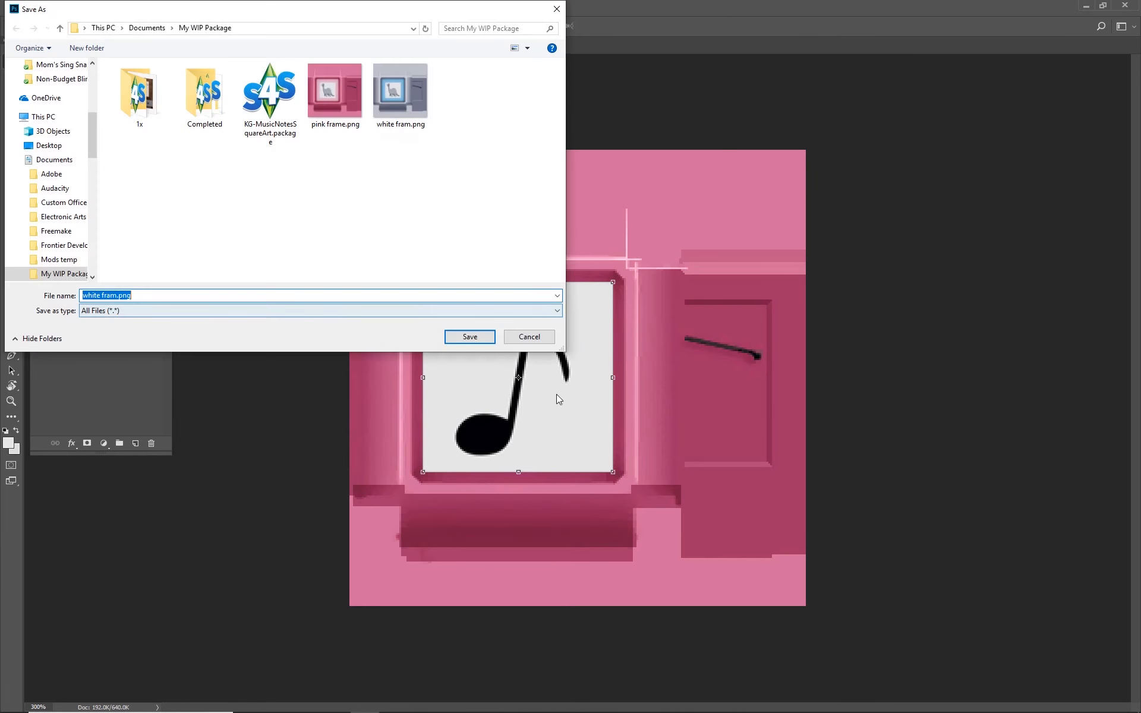
click(404, 110)
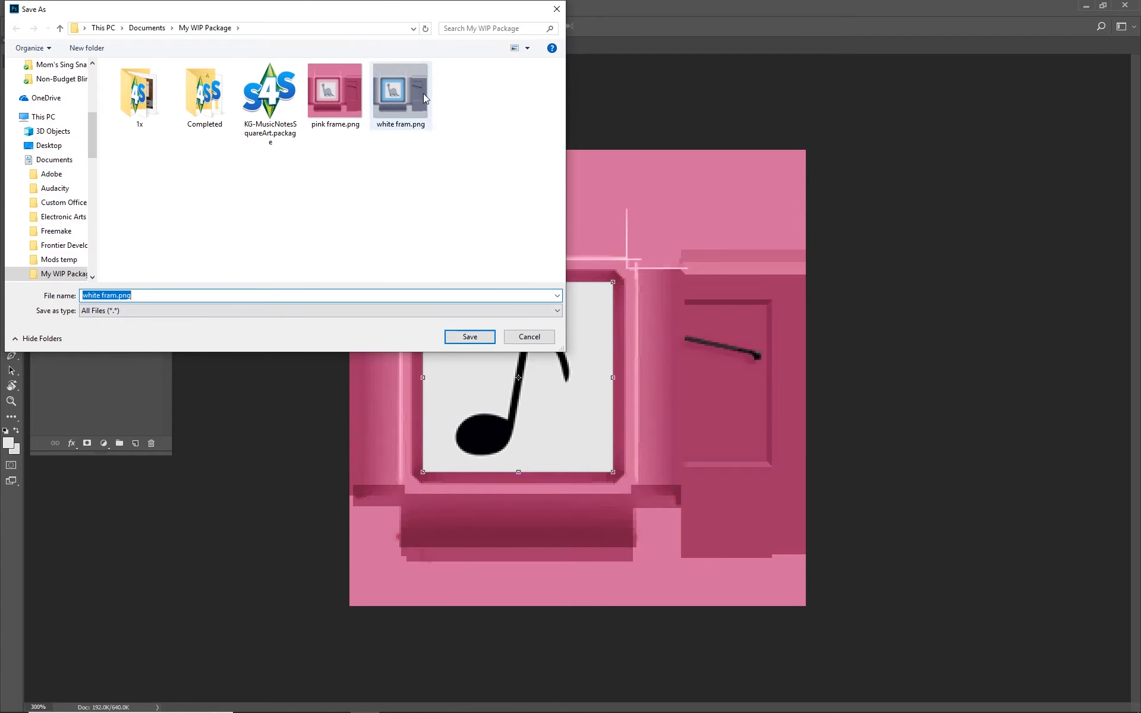
click(468, 338)
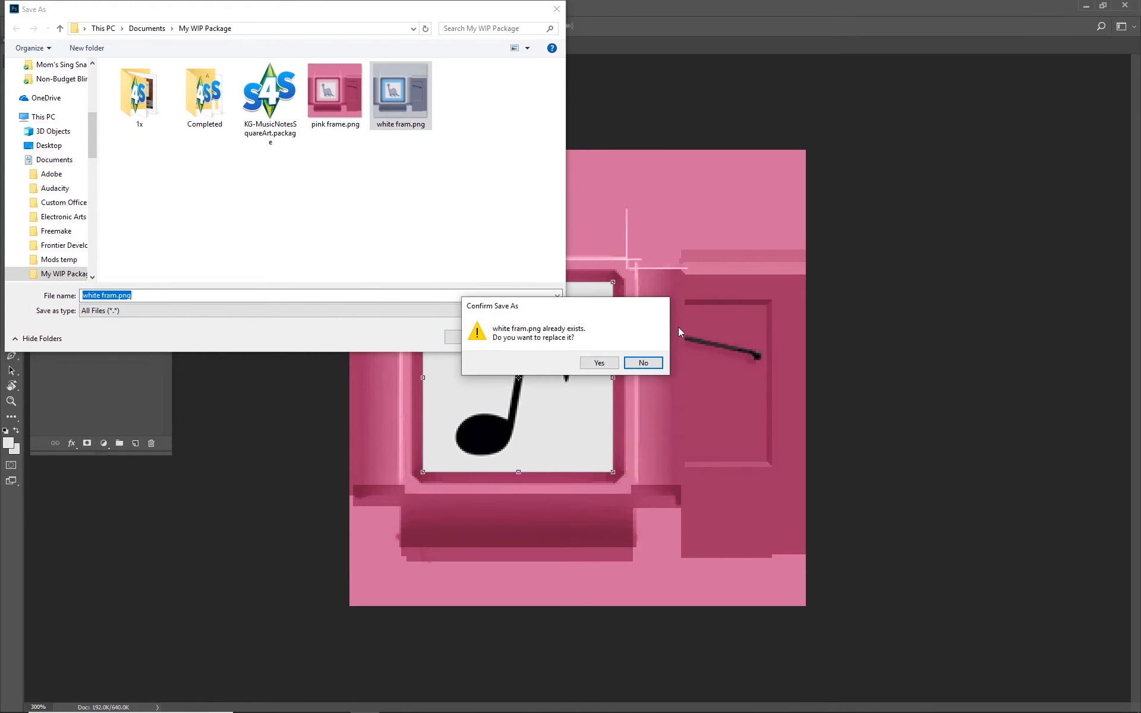
click(599, 363)
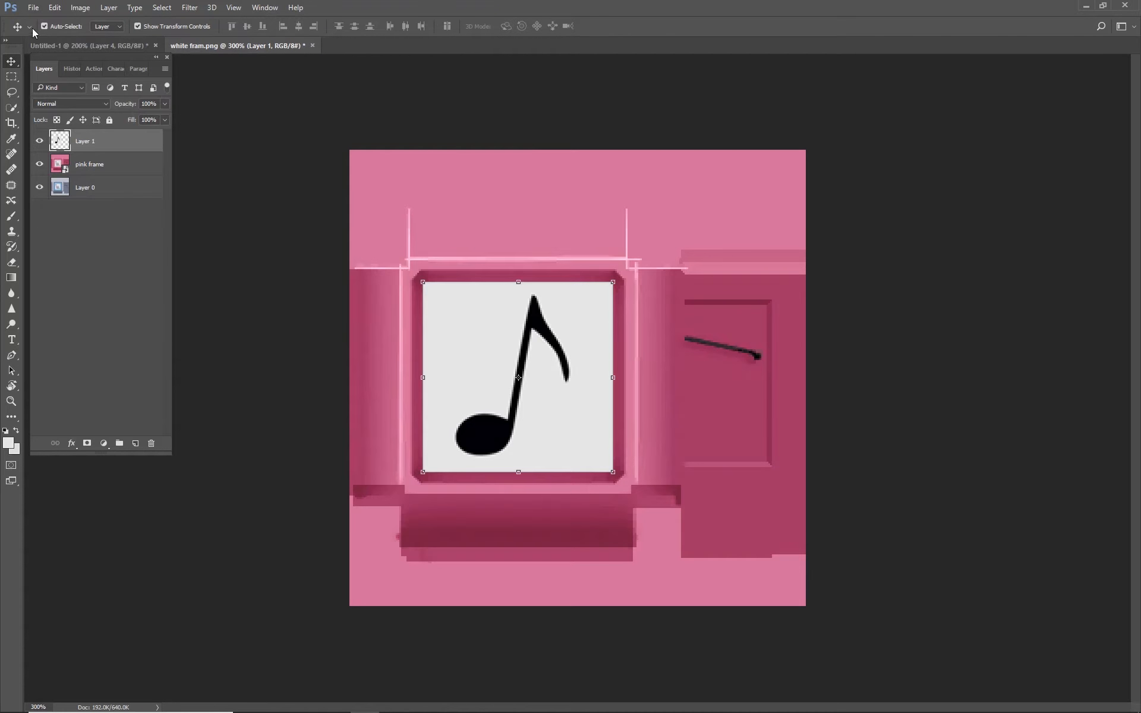
Export the pink-framed music note texture as a PNG, replacing pink frame.png in My WIP Package
click(33, 7)
mouse_move(54, 181)
click(257, 178)
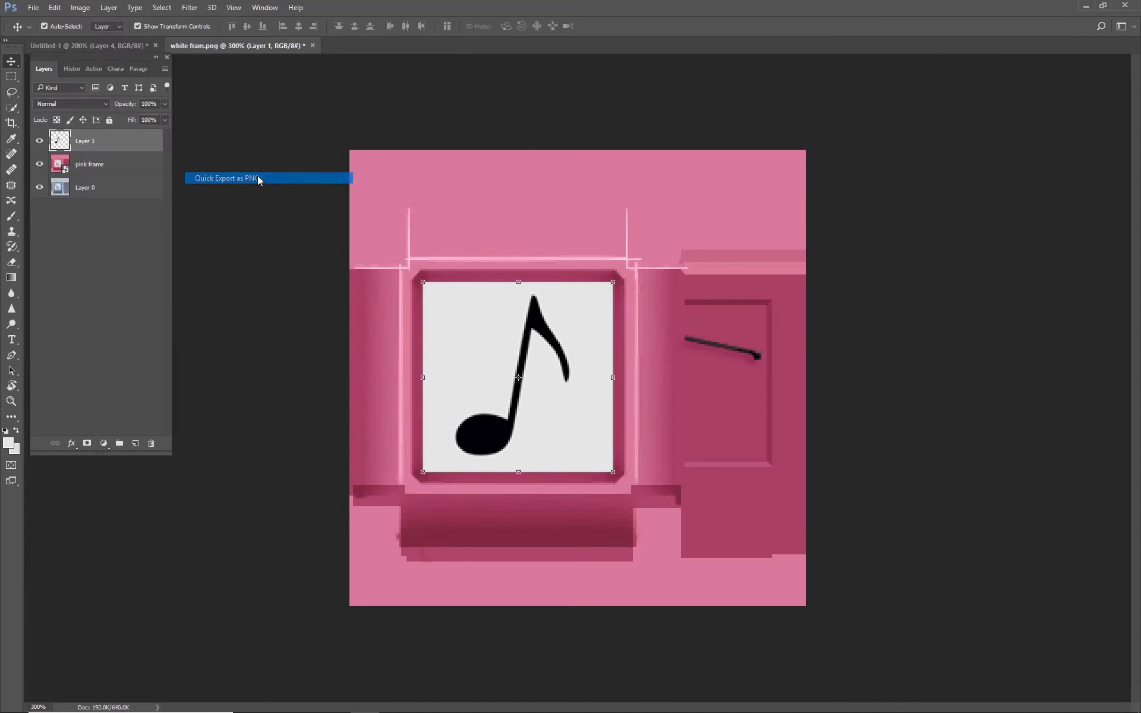
click(335, 95)
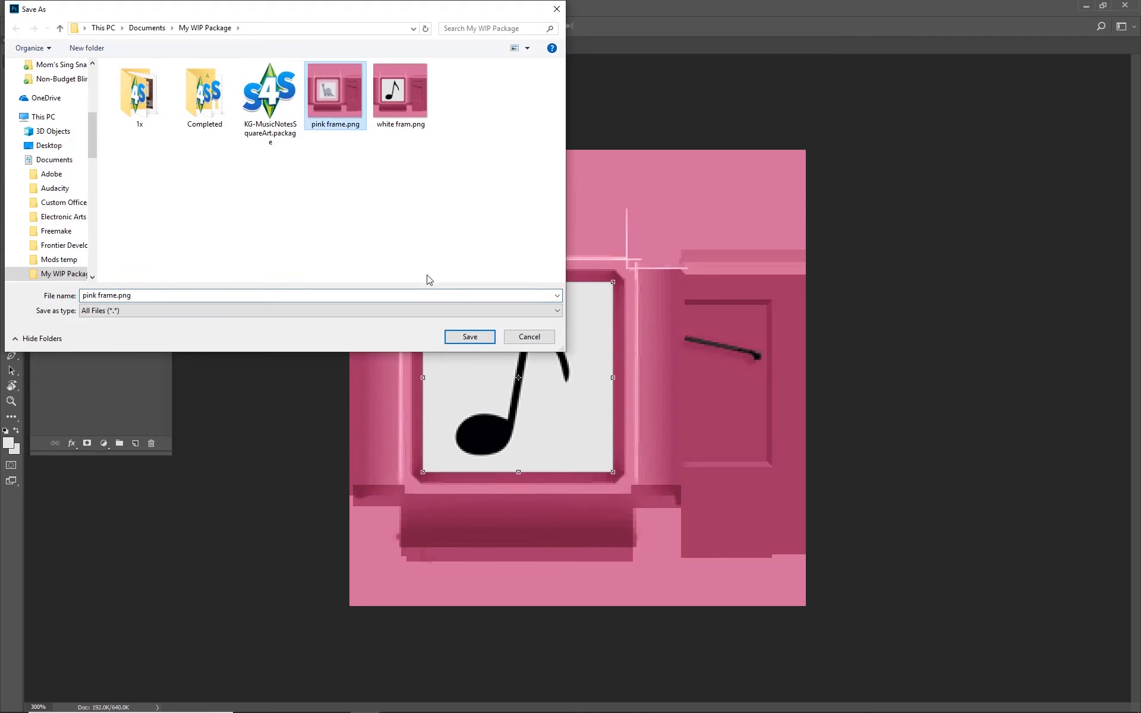
click(469, 336)
click(599, 362)
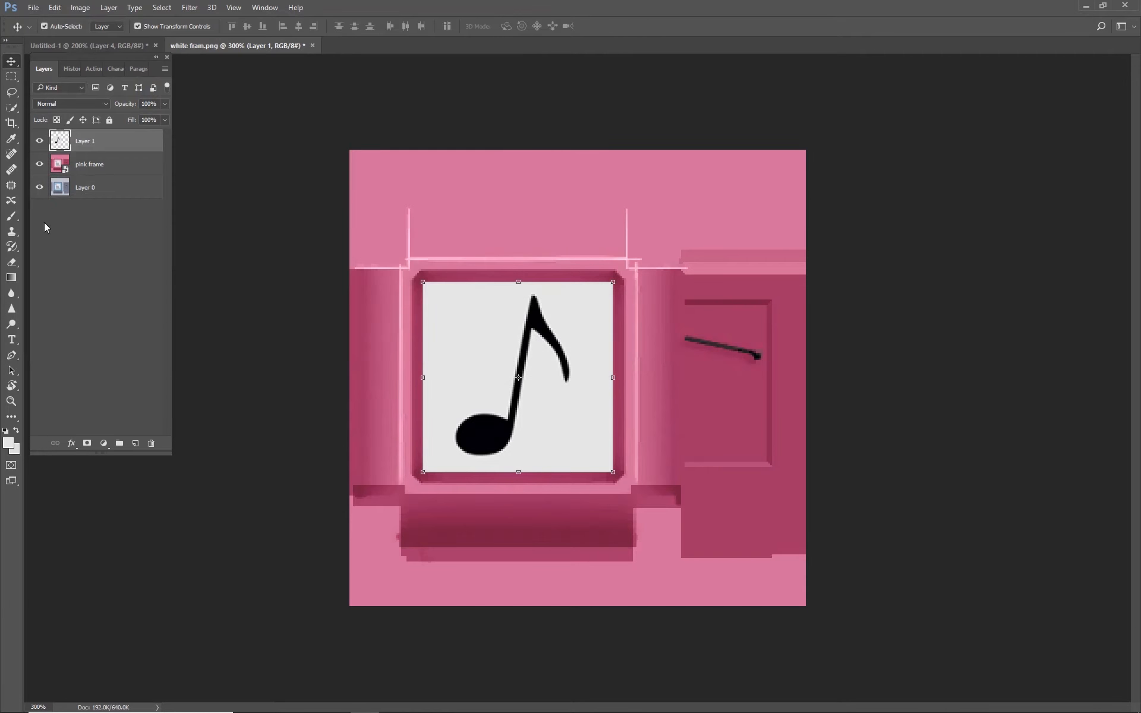
Hide the pink frame layer and export the white-framed music note as a PNG, replacing white fram.png in My WIP Package
click(40, 165)
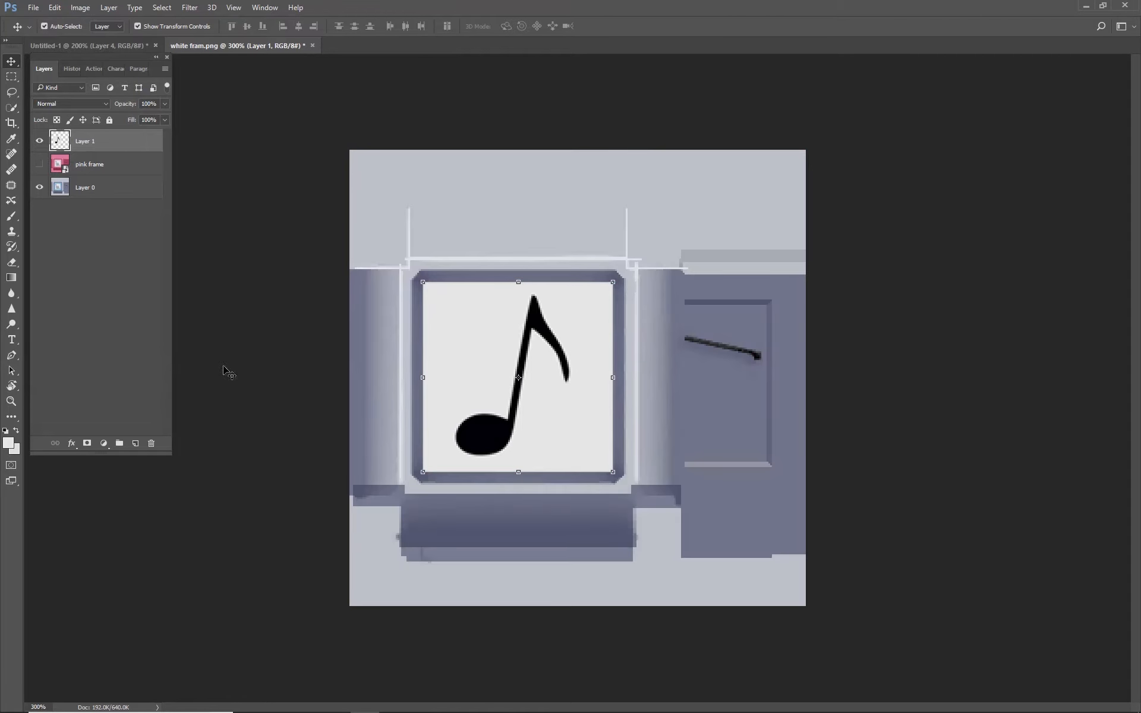
click(33, 7)
mouse_move(68, 179)
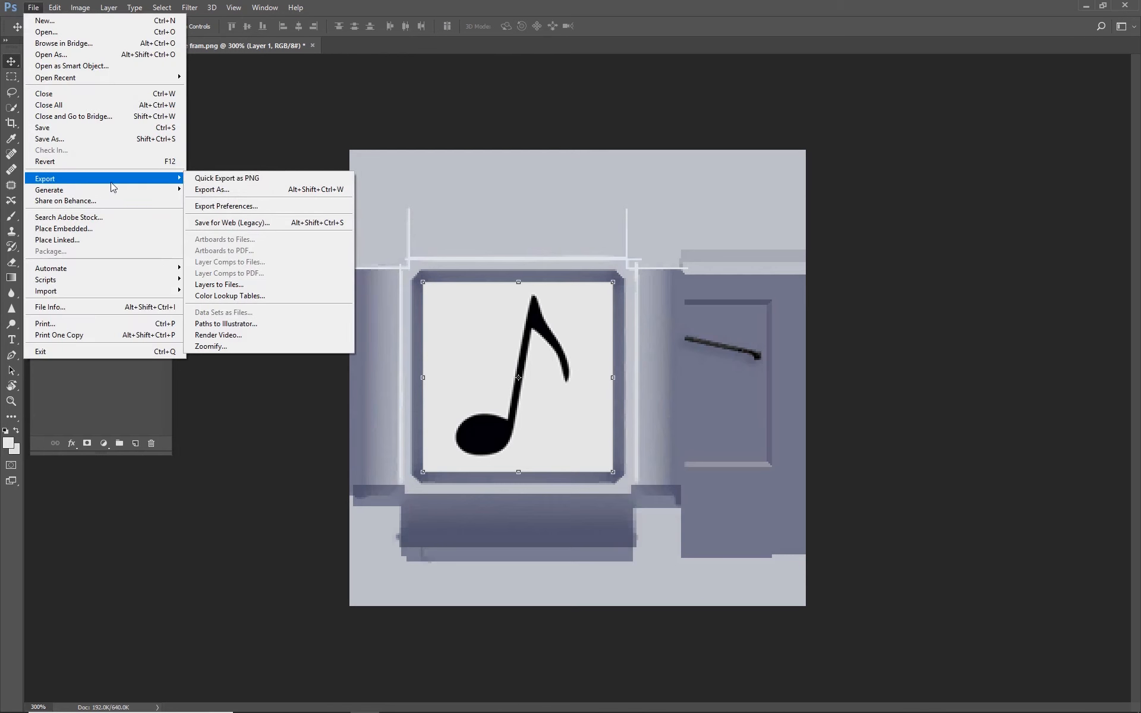
click(263, 180)
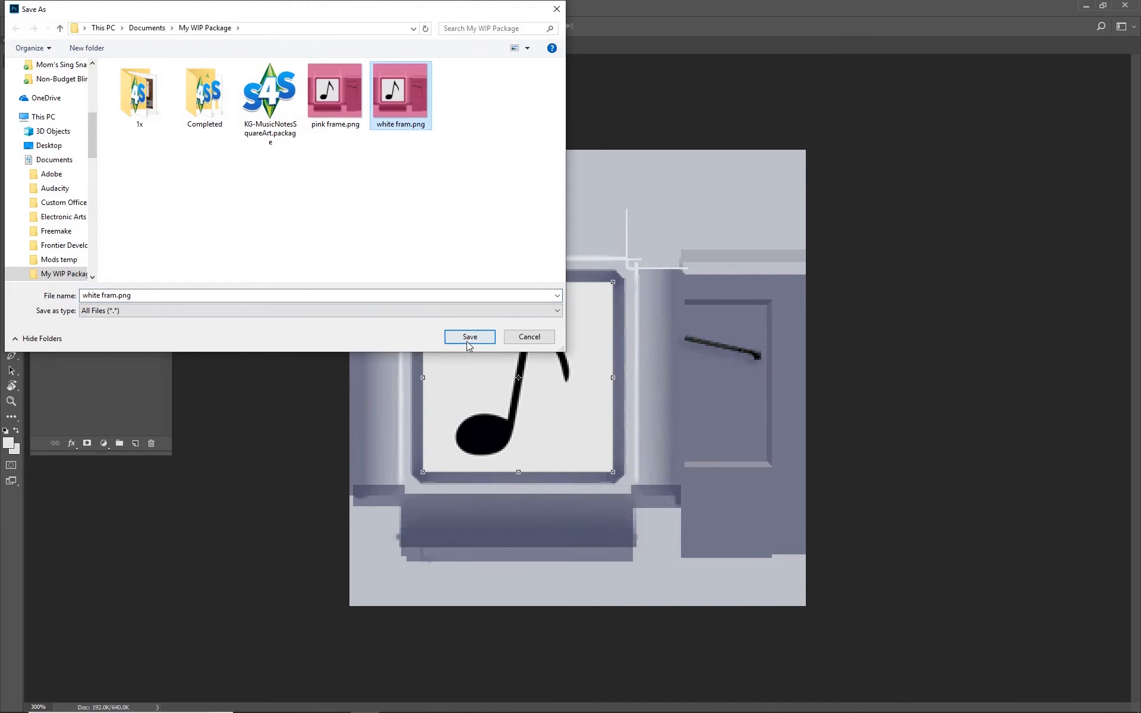
click(467, 342)
click(599, 362)
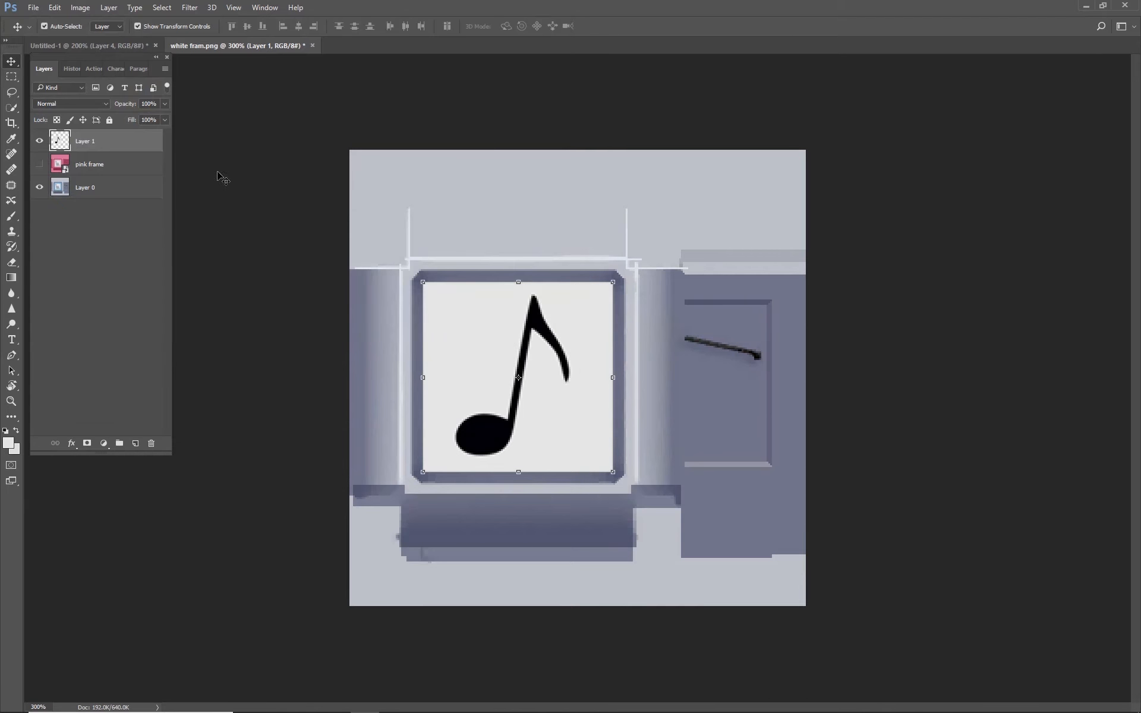
Check the exported pink frame.png and white fram.png in the My WIP Package folder and switch to Sims 4 Studio
key(alt+Tab)
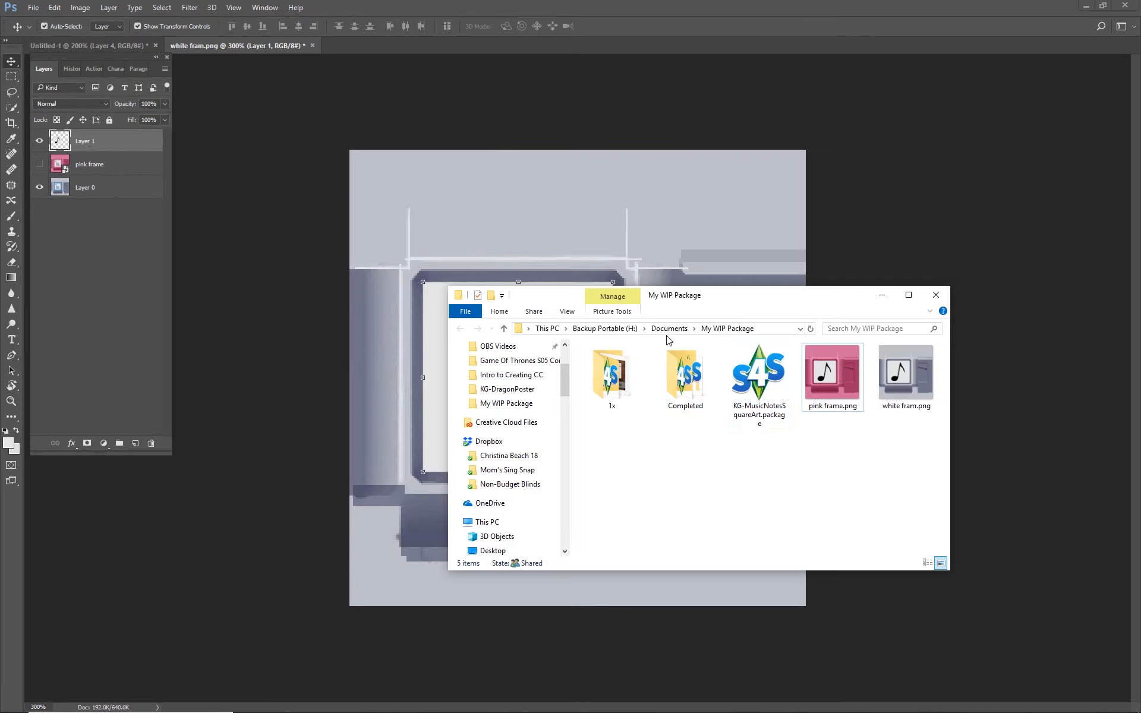
click(824, 376)
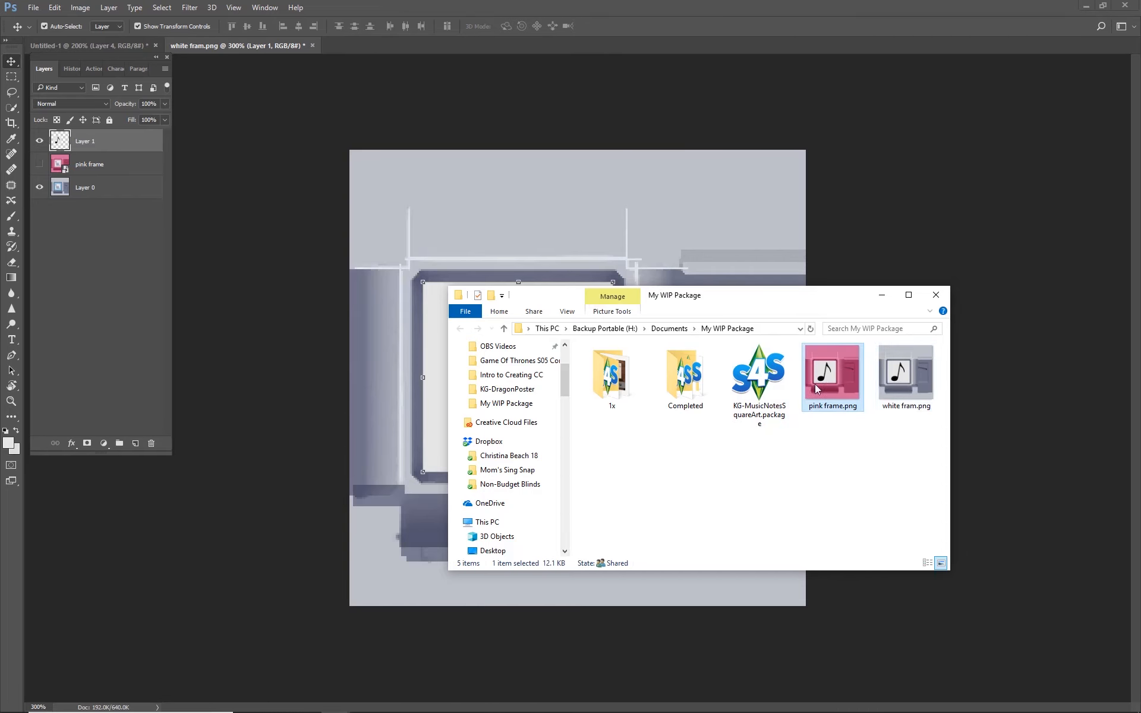
click(913, 390)
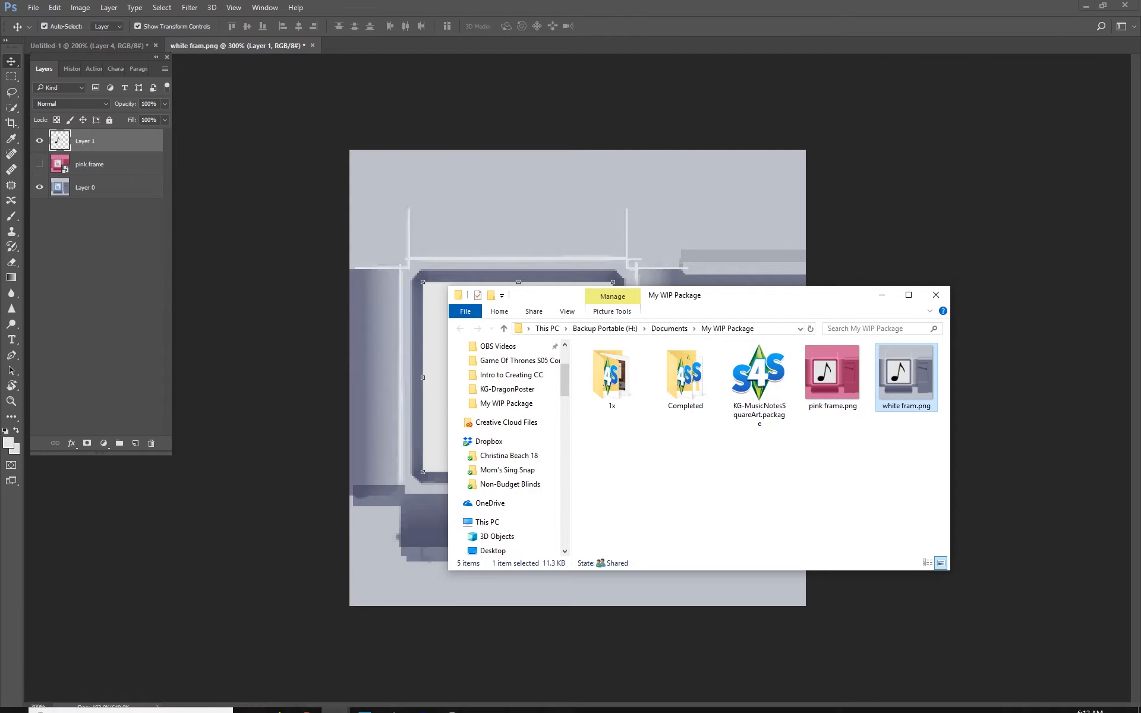
click(394, 702)
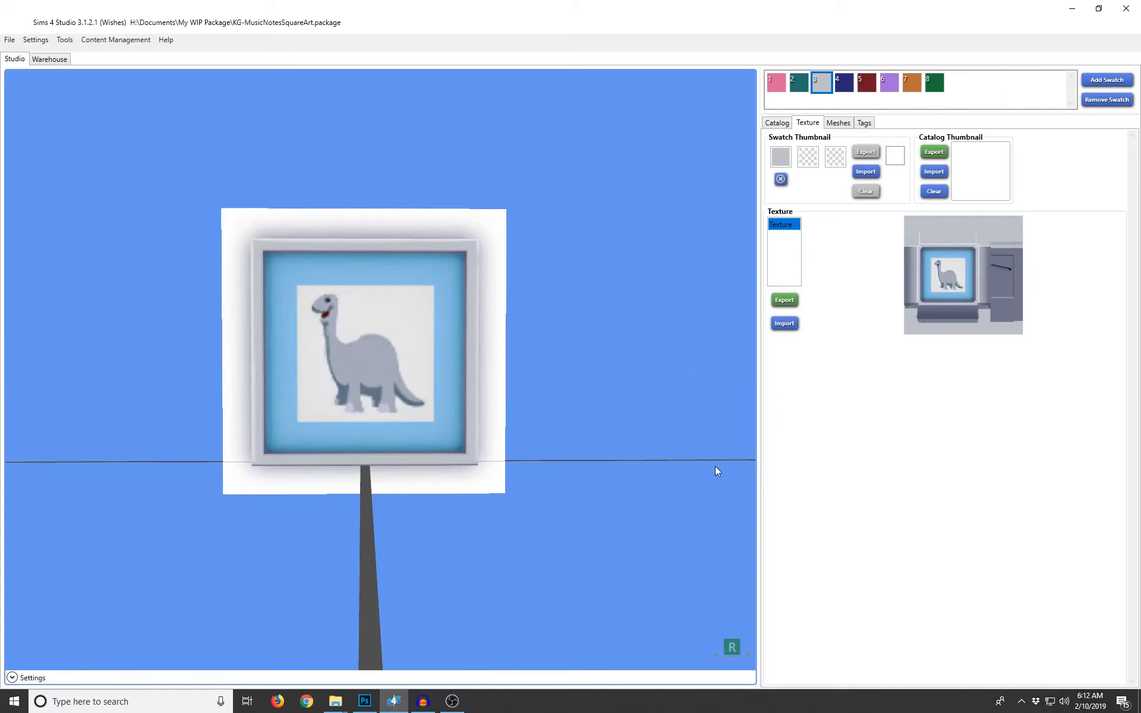
Import pink frame.png from My WIP Package as the texture of the pink swatch
click(776, 83)
click(822, 86)
click(775, 83)
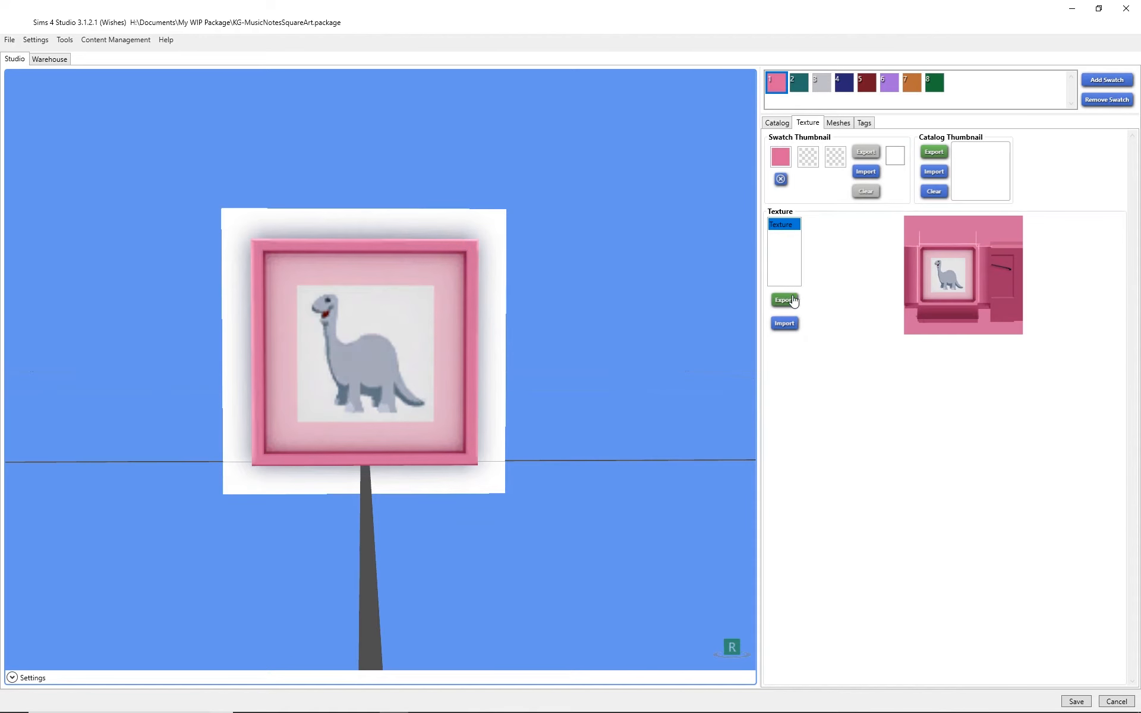
click(783, 324)
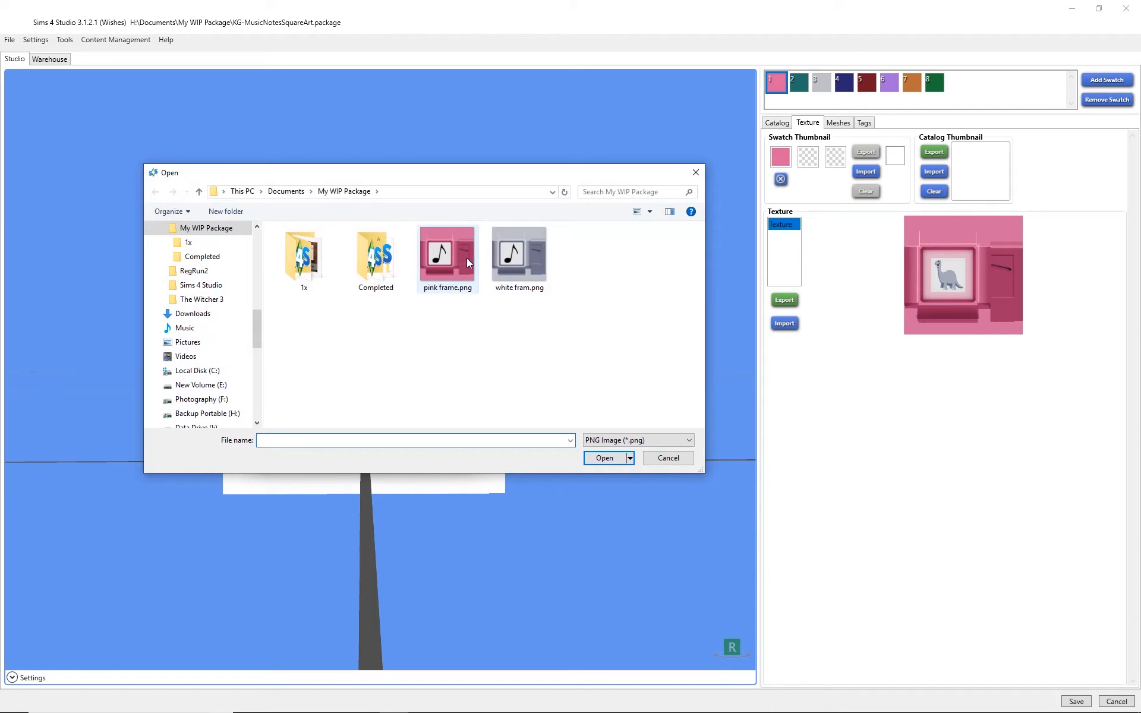
click(468, 263)
click(603, 458)
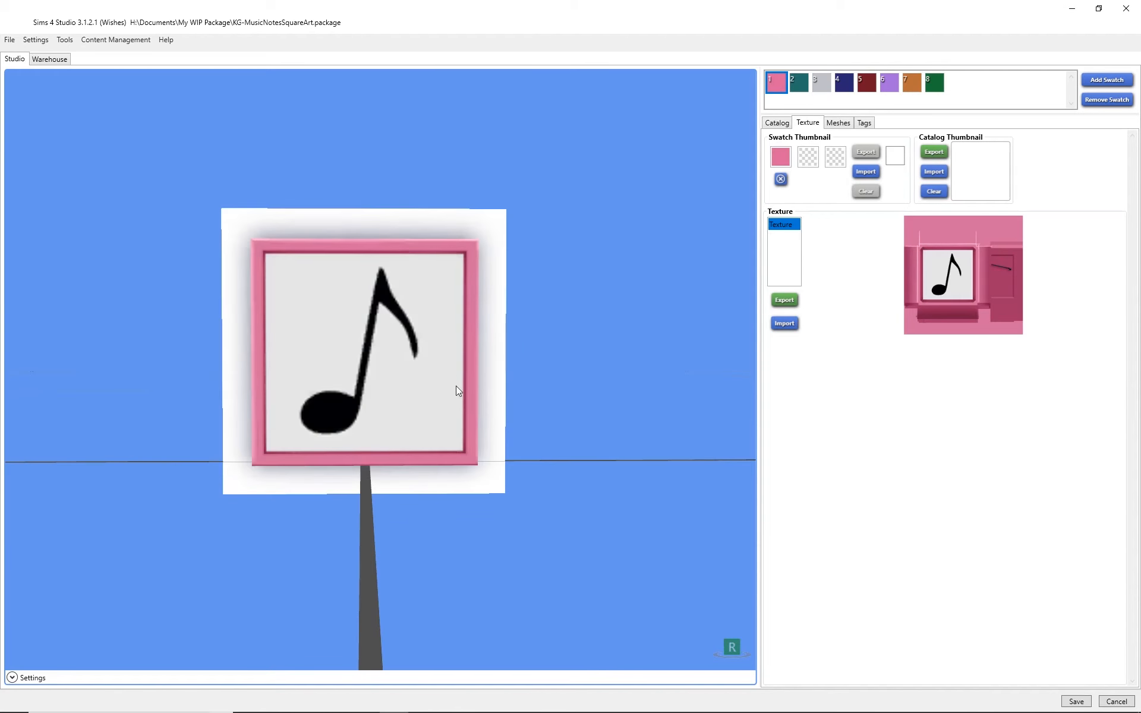
drag(546, 390, 478, 428)
Import white fram.png from My WIP Package as the texture of the light grey swatch
click(823, 83)
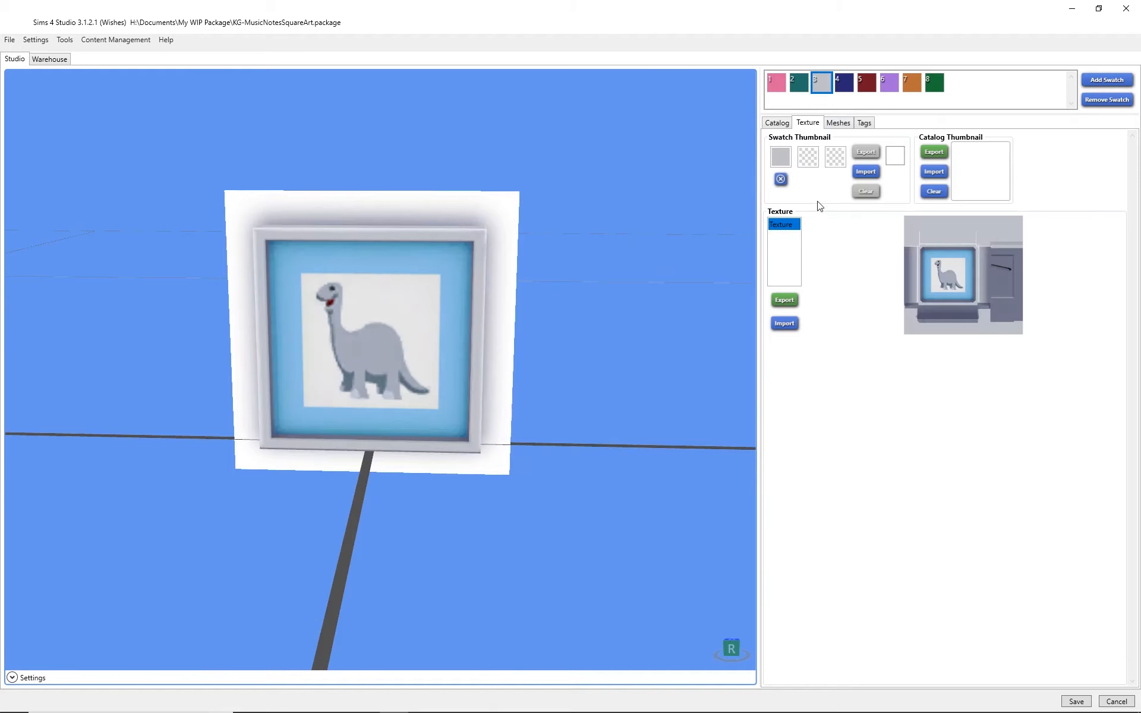
click(784, 323)
click(508, 268)
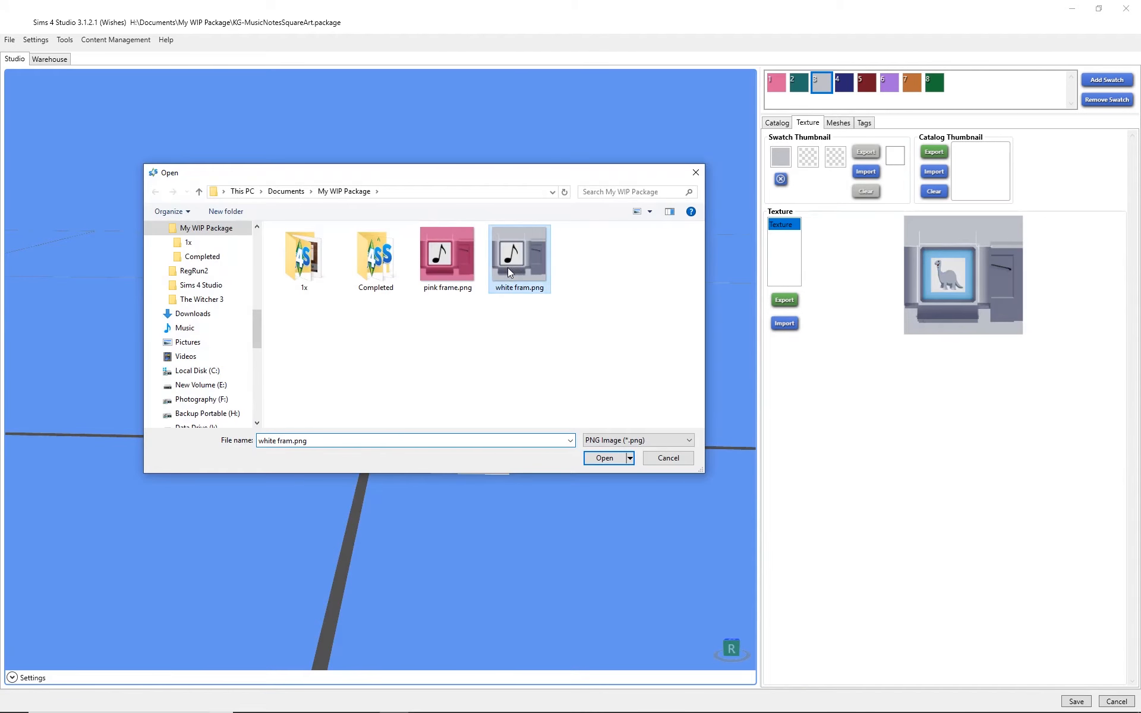
click(605, 458)
drag(414, 435, 634, 280)
Remove the teal, navy, dark red, purple, orange and green dinosaur swatches, keeping only the pink and grey ones
click(800, 85)
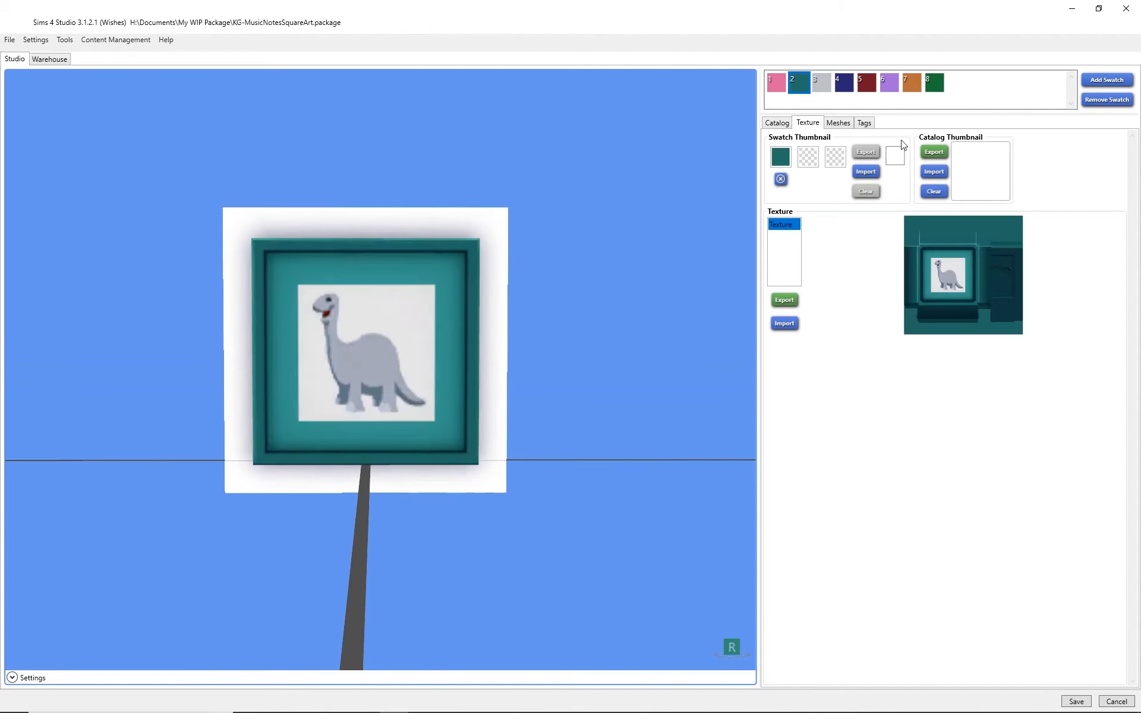
click(1109, 100)
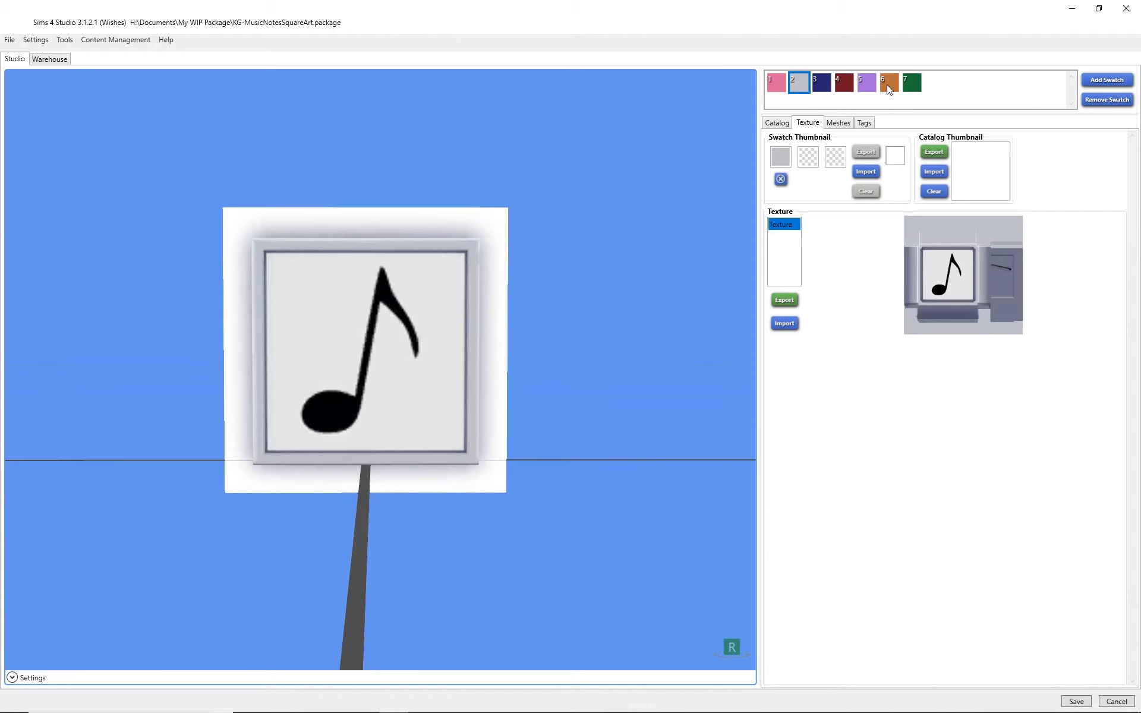
click(1109, 100)
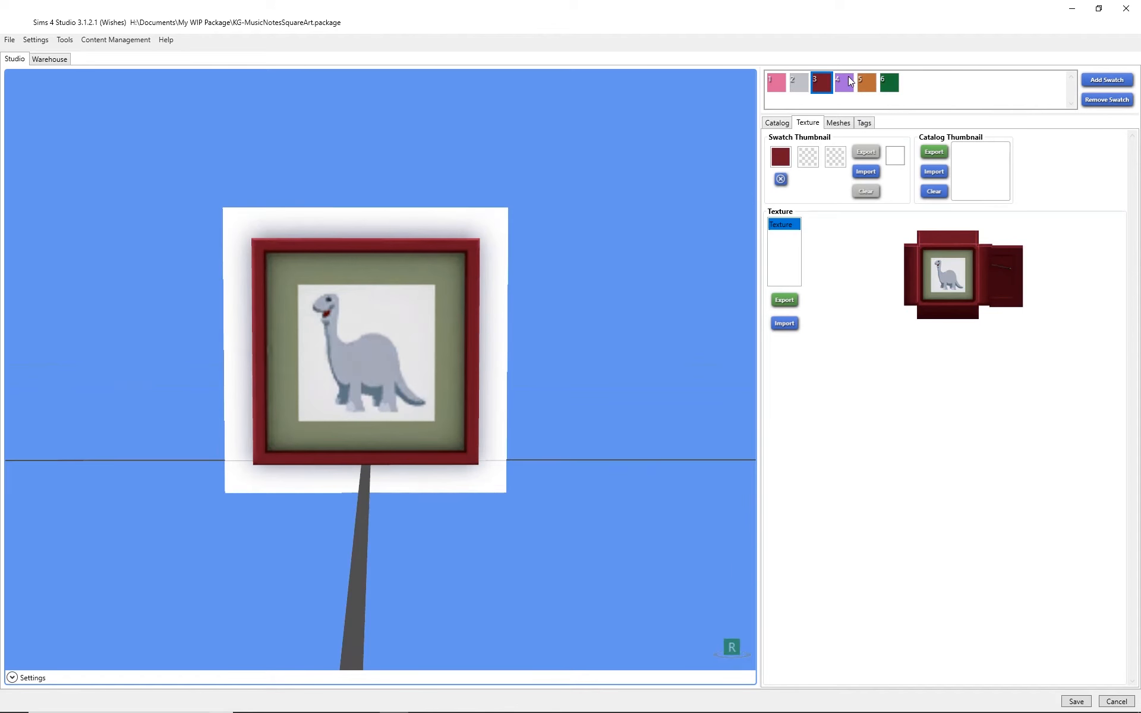
click(1106, 99)
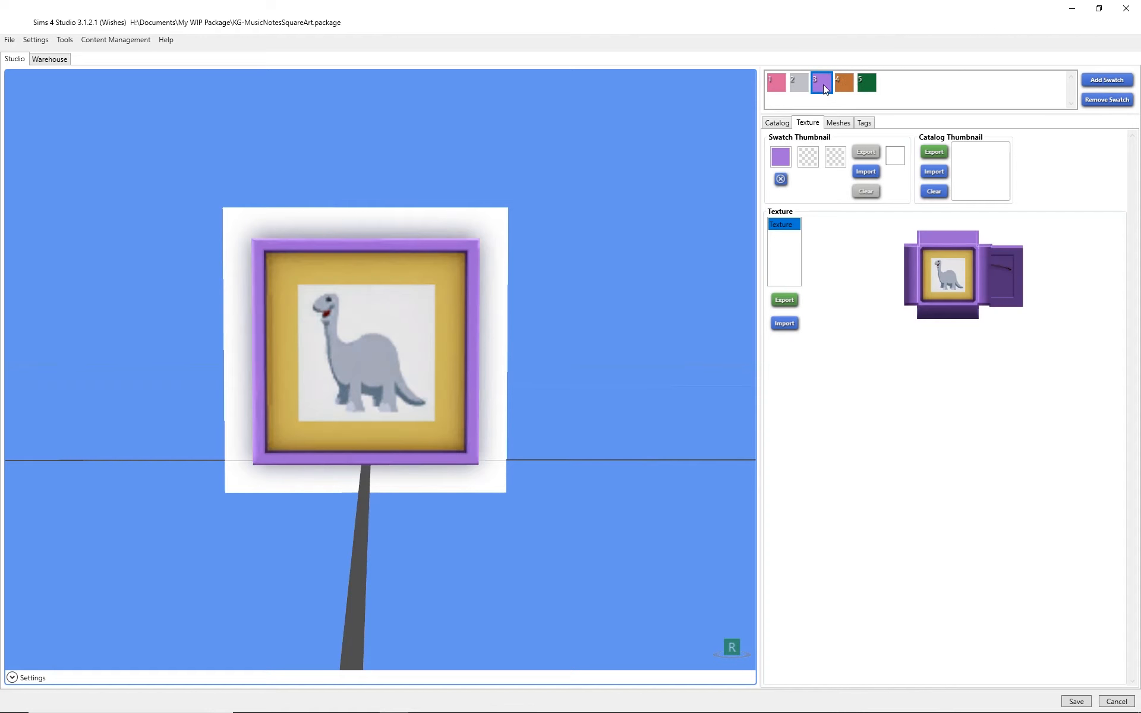
click(1107, 100)
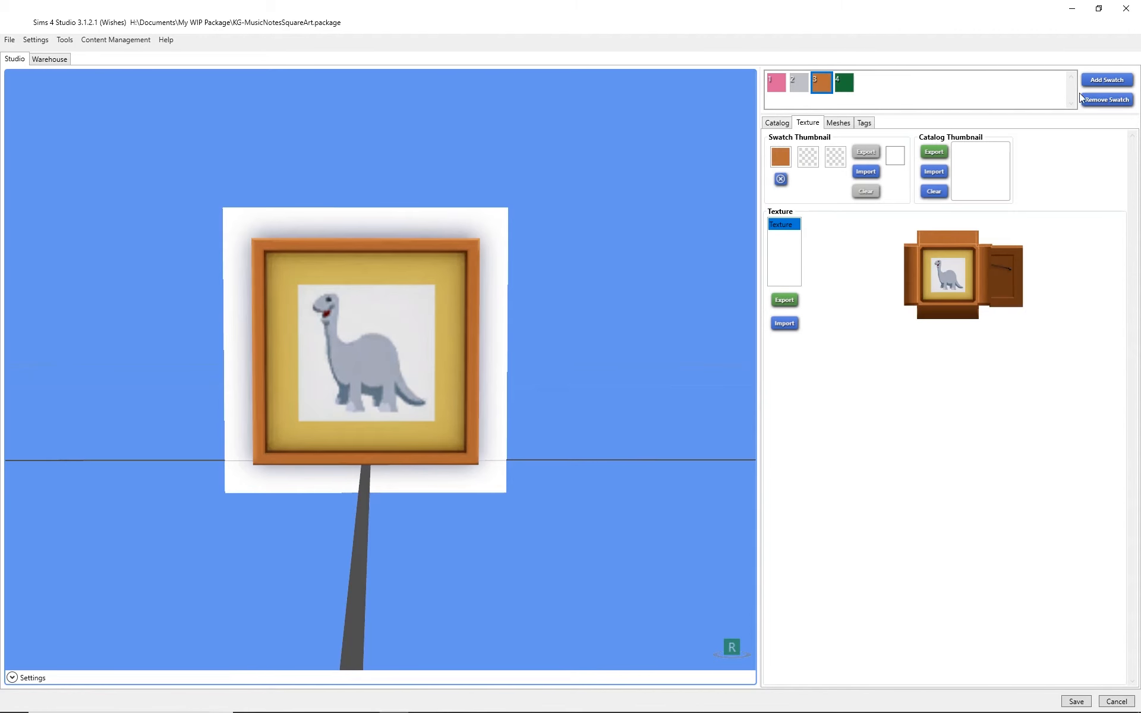
click(1107, 99)
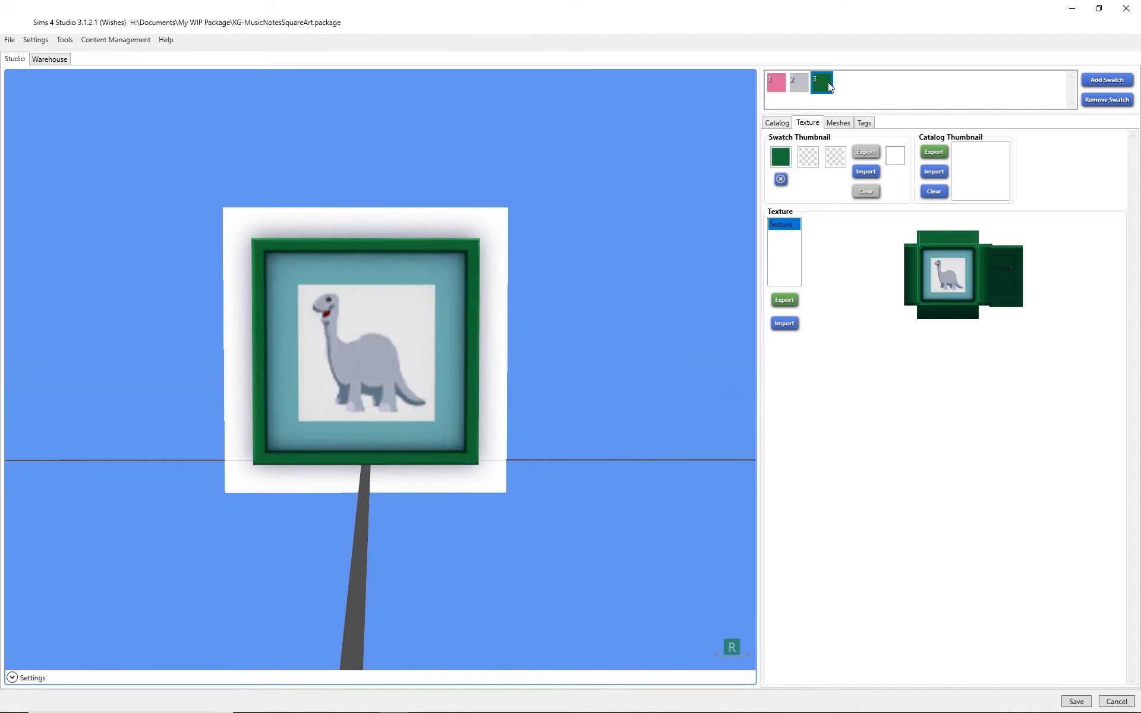
click(1107, 100)
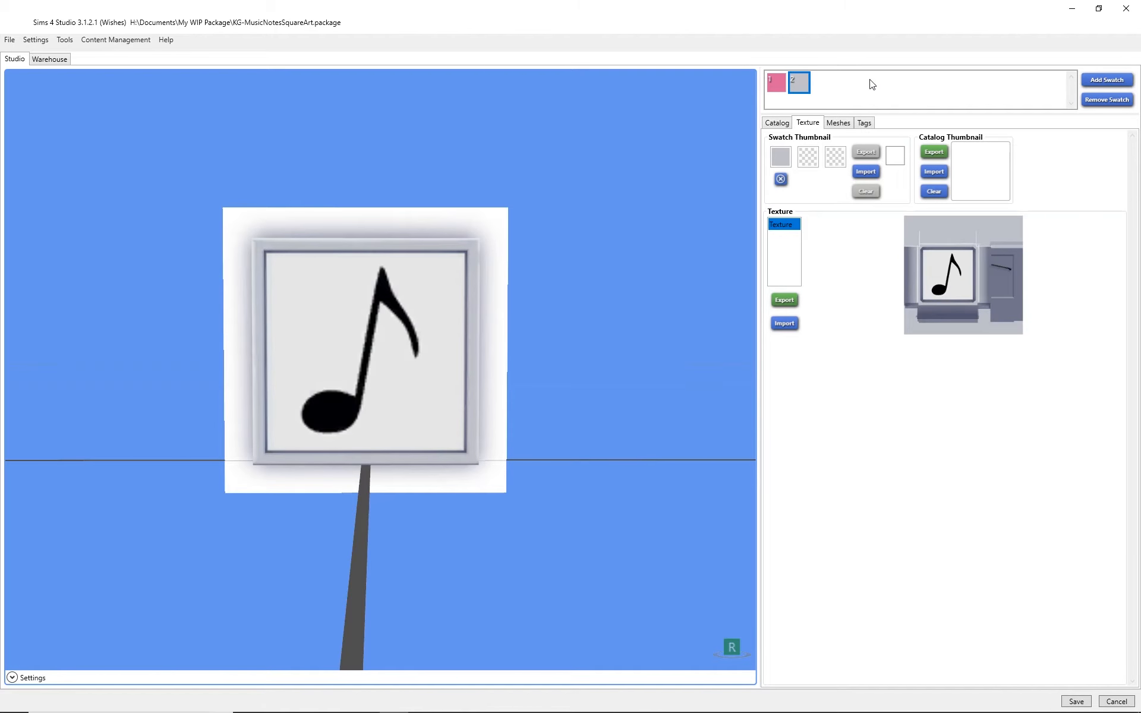
Switch to Photoshop and, in white fram.png, hide the single-note Layer 1 and show the pink frame layer
click(778, 87)
click(797, 85)
key(alt+Tab)
key(alt+Tab)
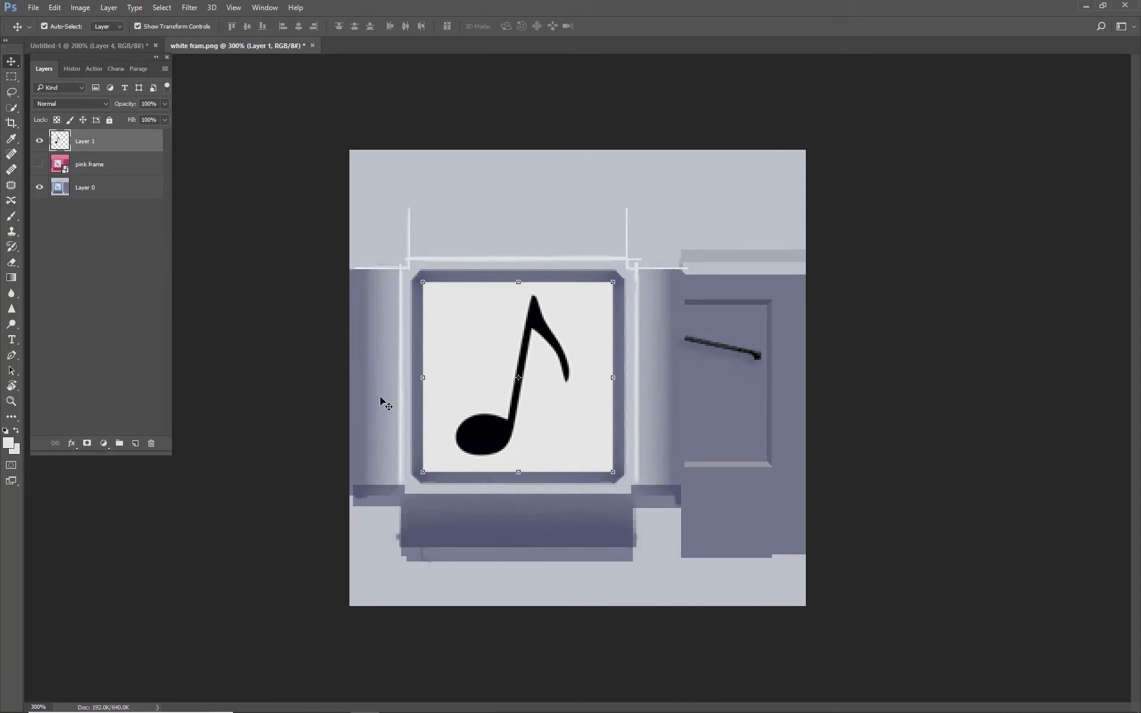
click(41, 141)
click(40, 166)
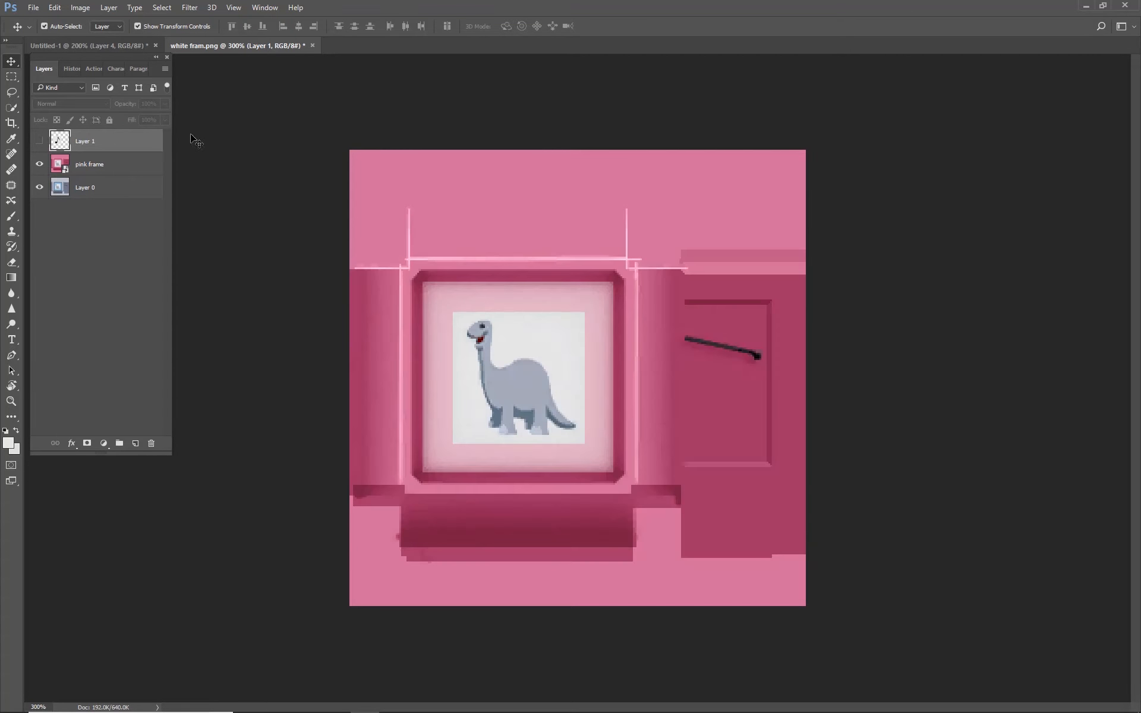
click(39, 141)
click(39, 141)
Hide Layer 4 and show Layer 5 in Untitled-1, and copy its beamed double note into white fram.png as a new layer
click(91, 46)
click(39, 141)
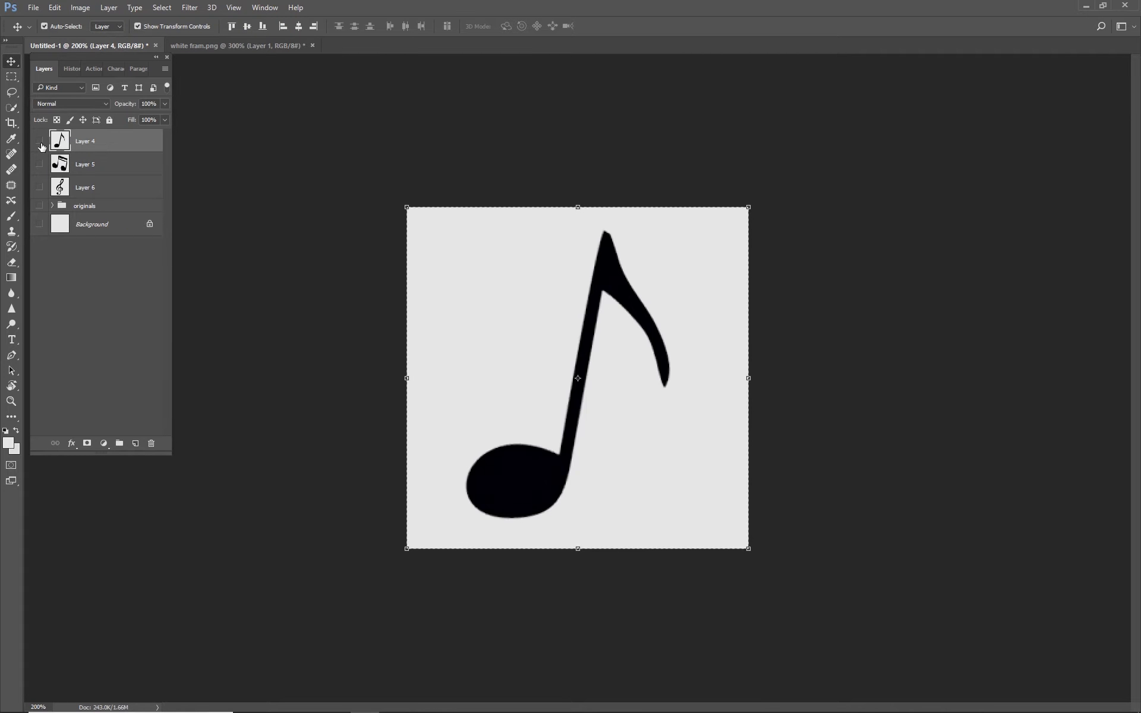
click(40, 164)
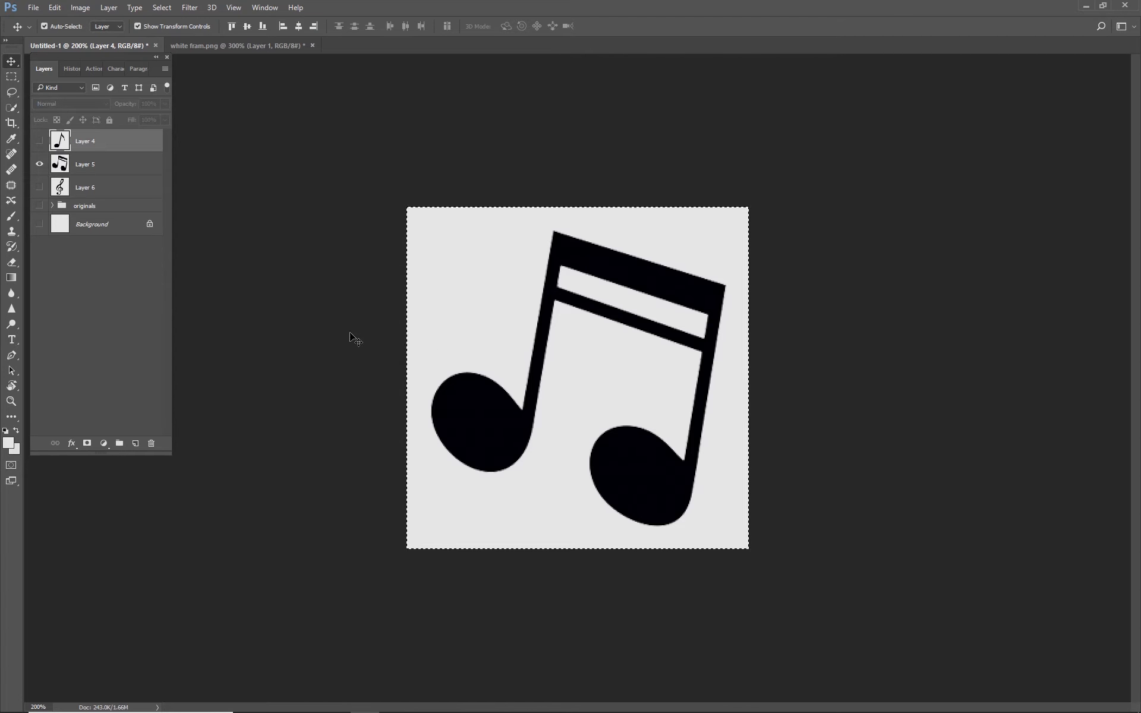
click(89, 165)
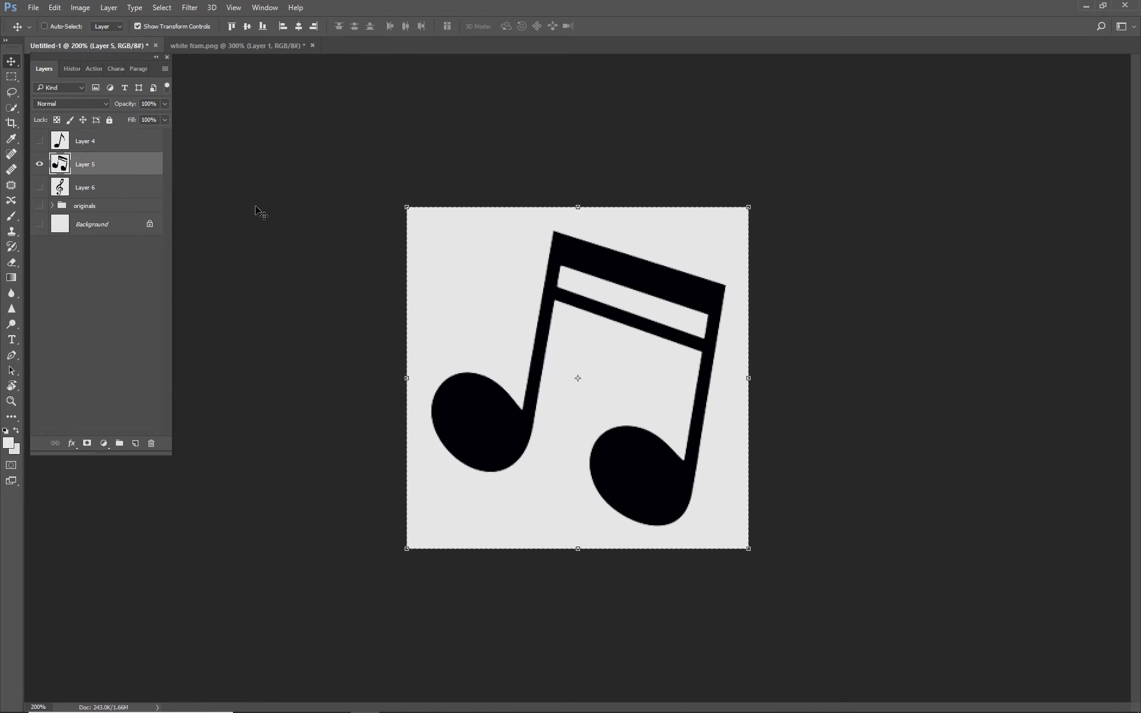
click(246, 47)
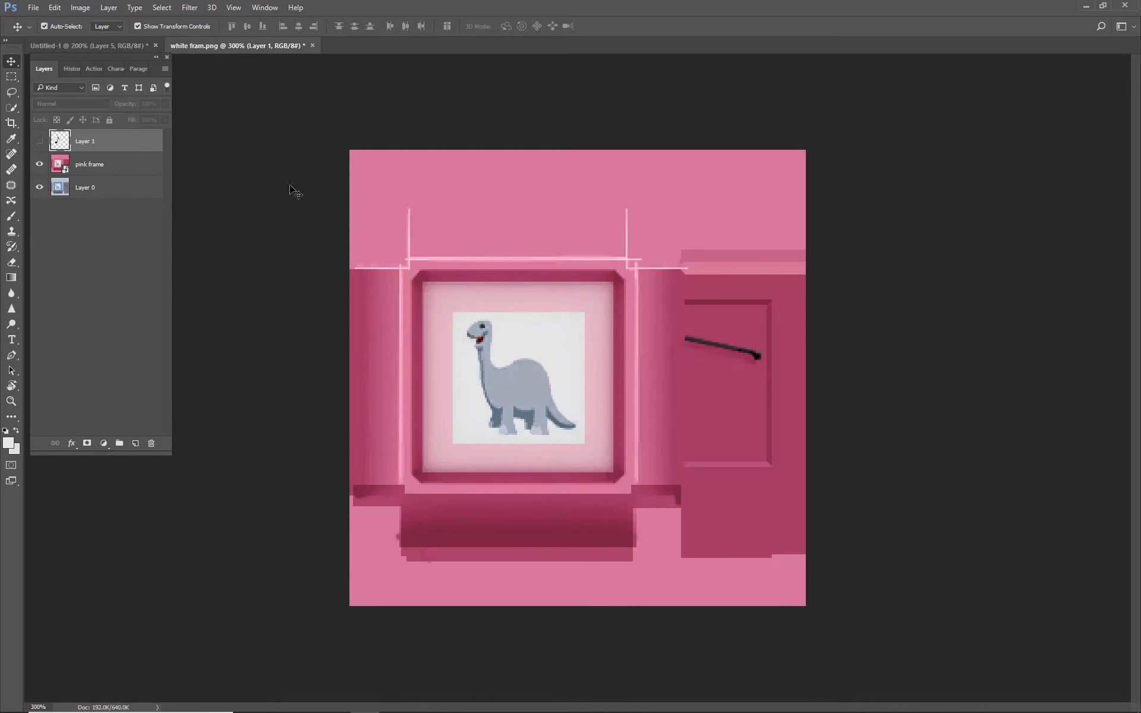
drag(404, 302, 406, 301)
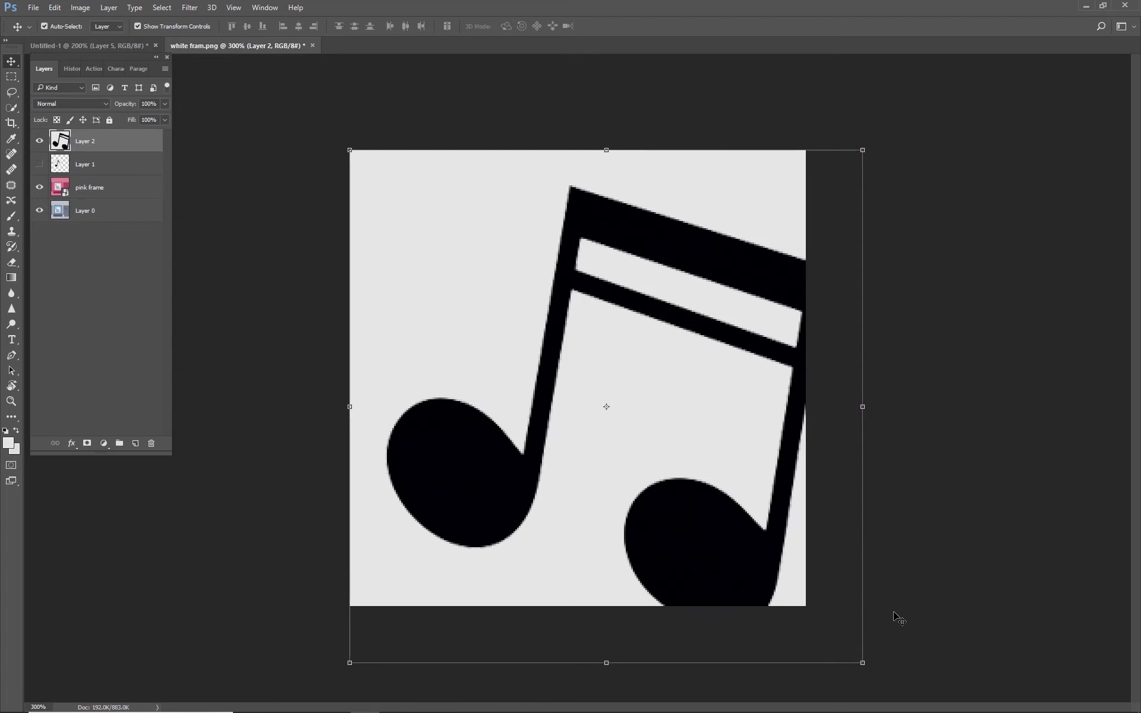
Scale the double-note layer to 37.5% and fit it inside the frame's picture area
drag(863, 663, 613, 413)
drag(544, 317, 615, 445)
drag(686, 542, 617, 471)
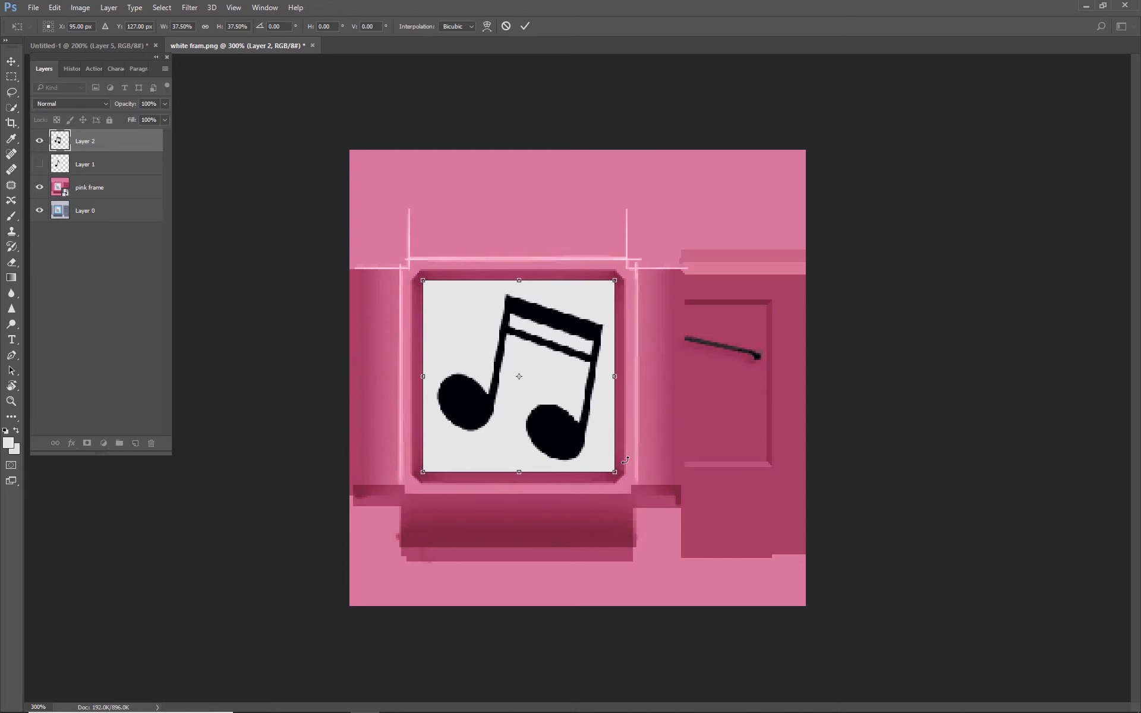
click(525, 25)
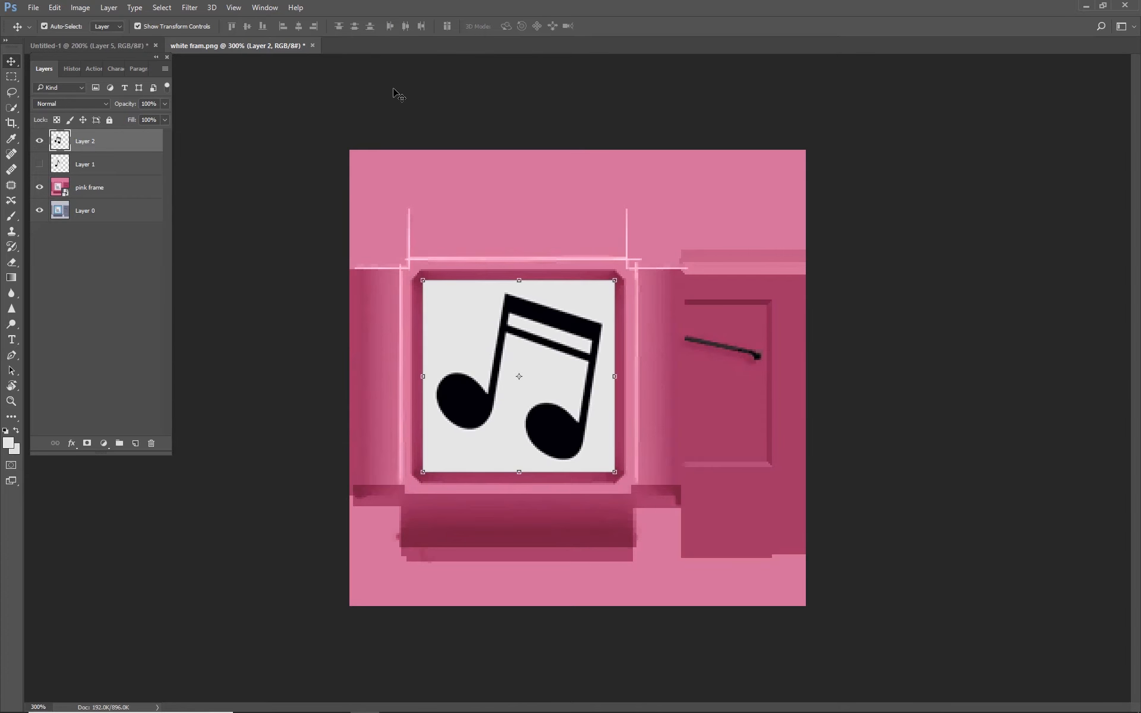
click(399, 95)
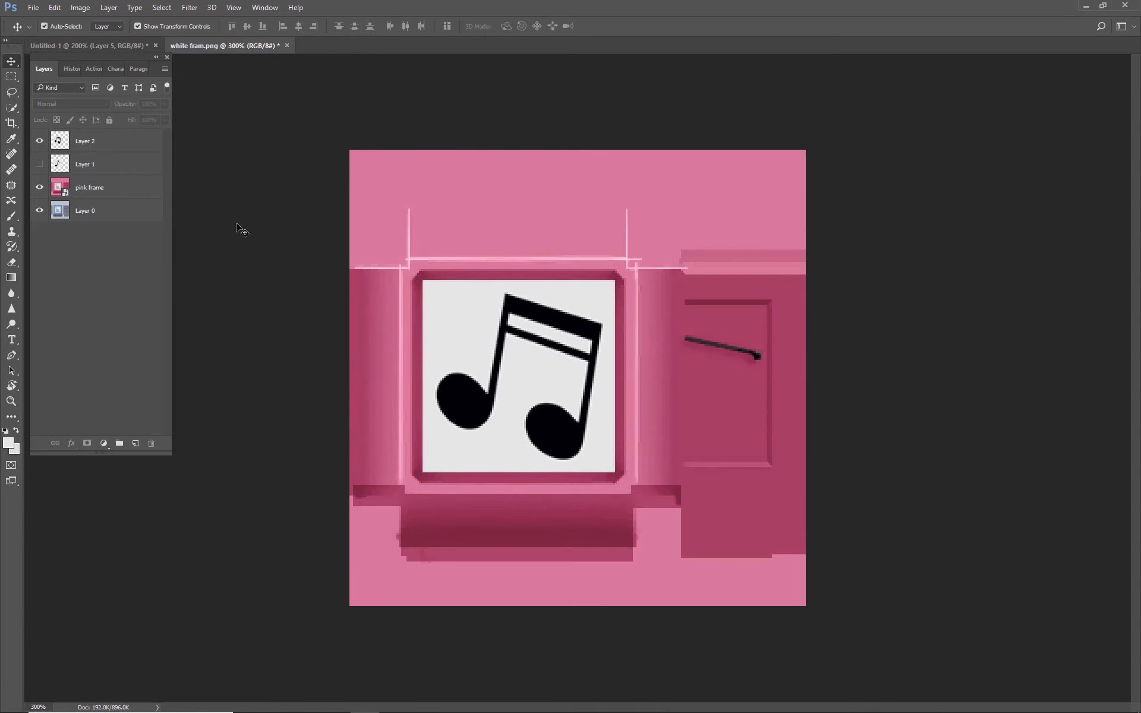
Export the pink-framed double note as a PNG, replacing pink frame.png in My WIP Package
click(39, 188)
click(38, 188)
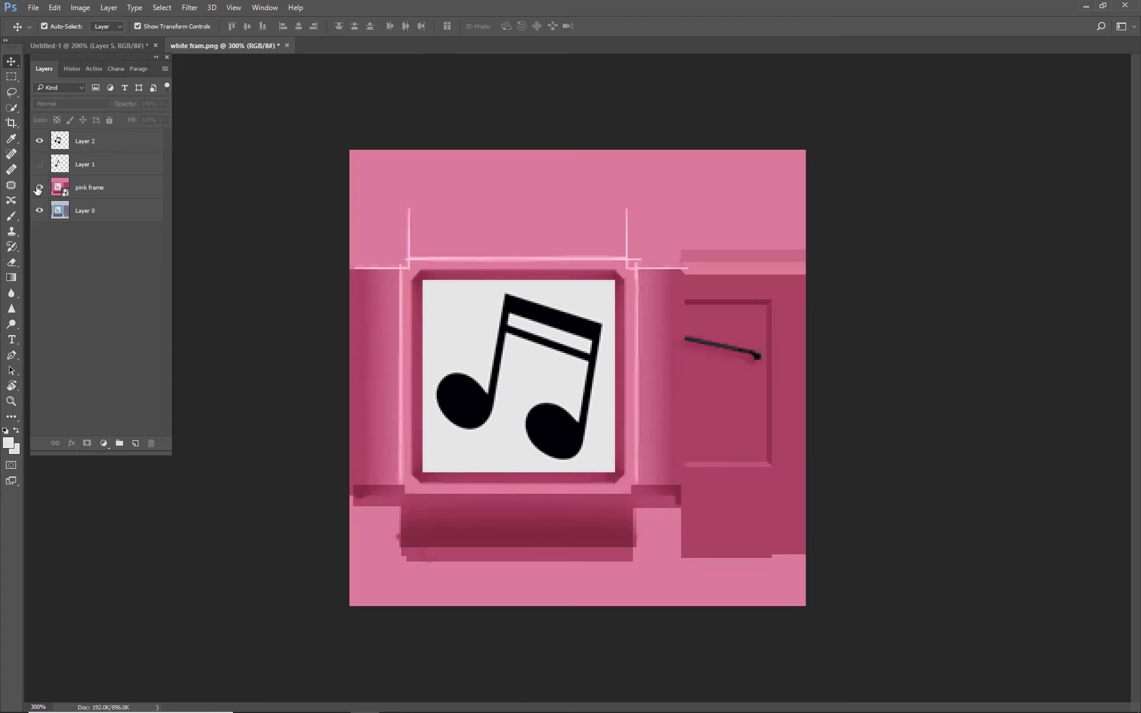
click(129, 190)
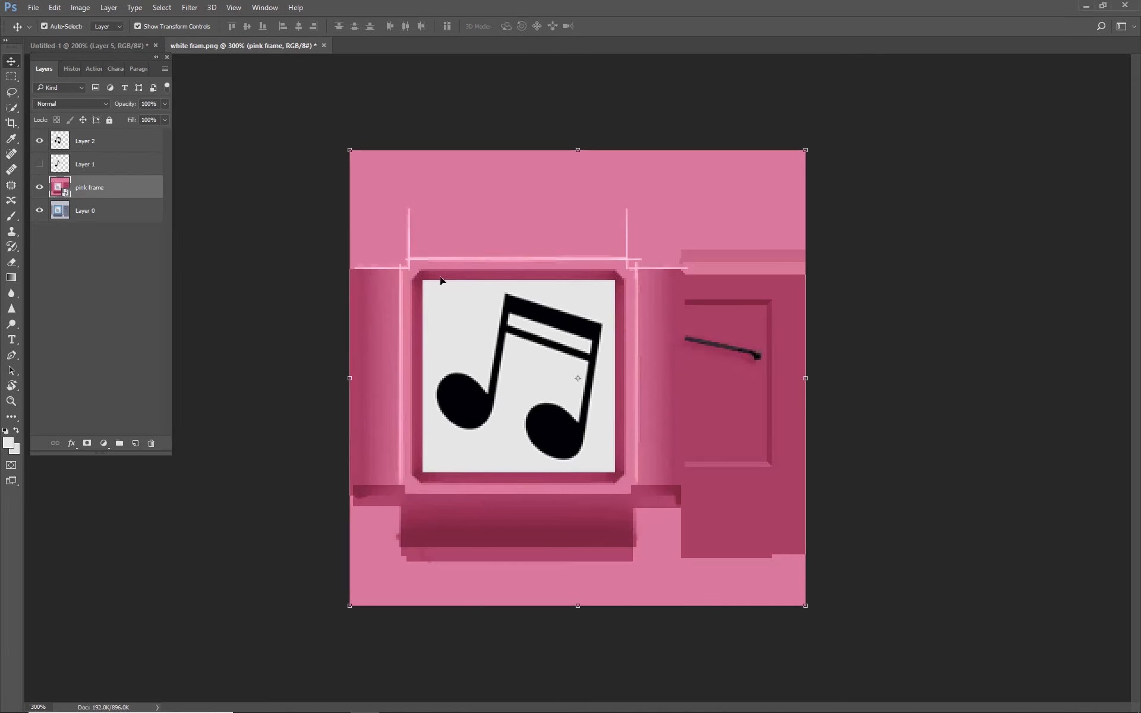
click(39, 188)
click(39, 188)
click(33, 7)
mouse_move(76, 181)
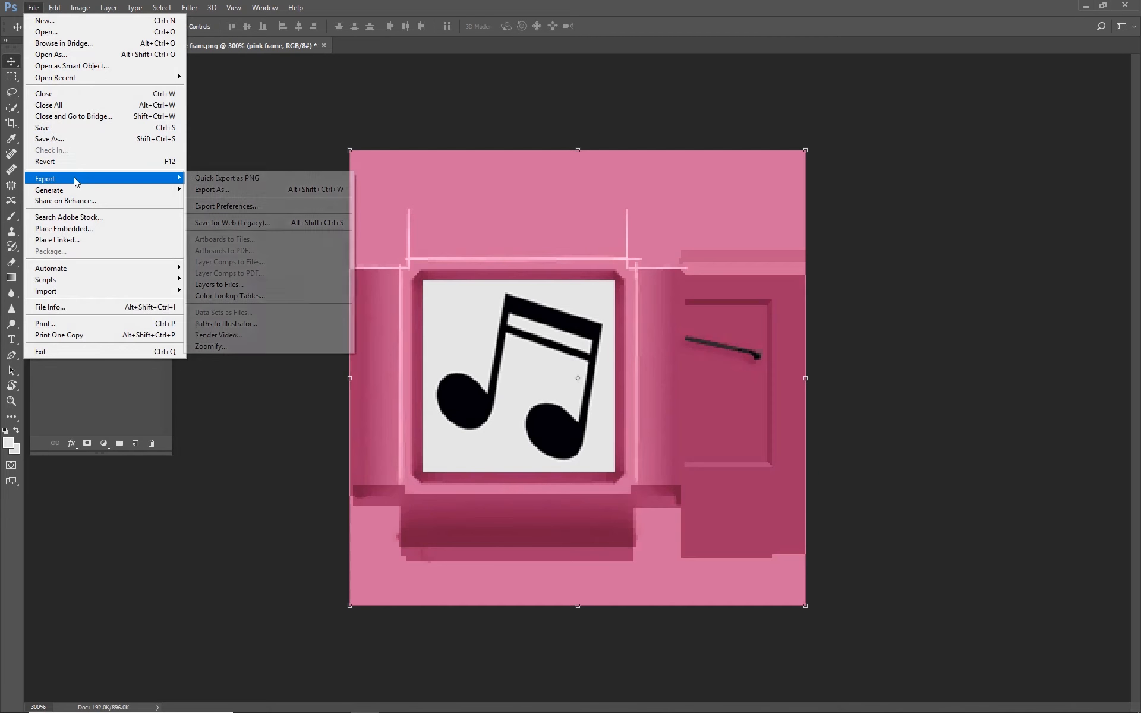
click(256, 179)
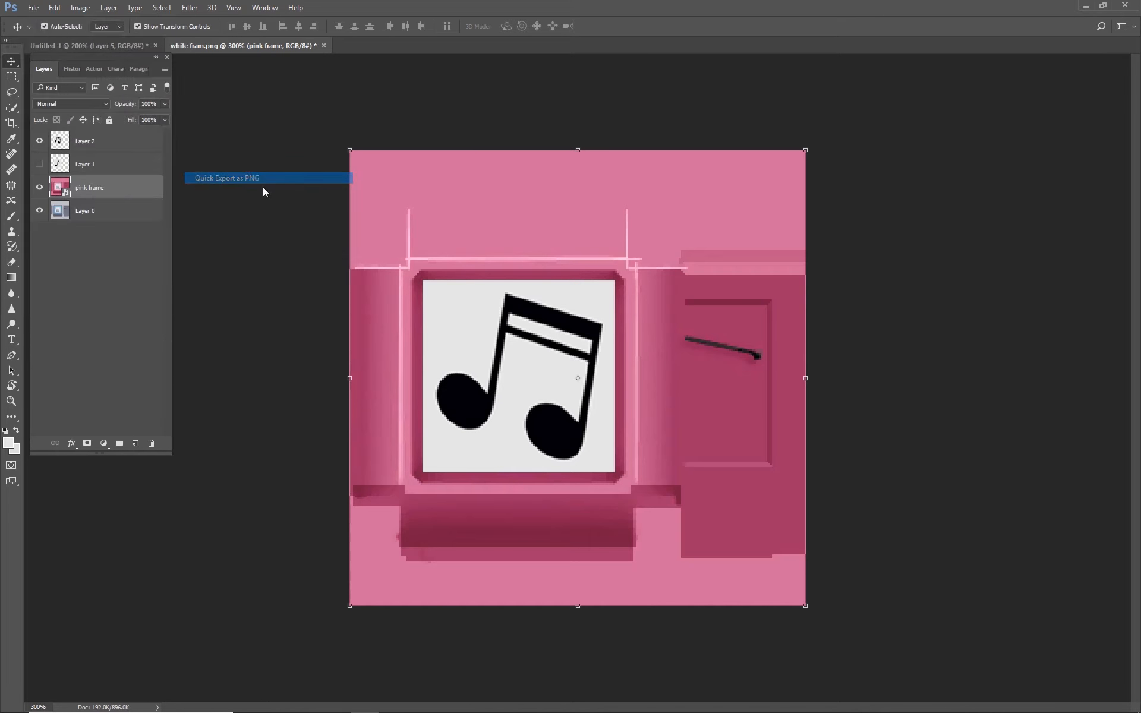
click(335, 95)
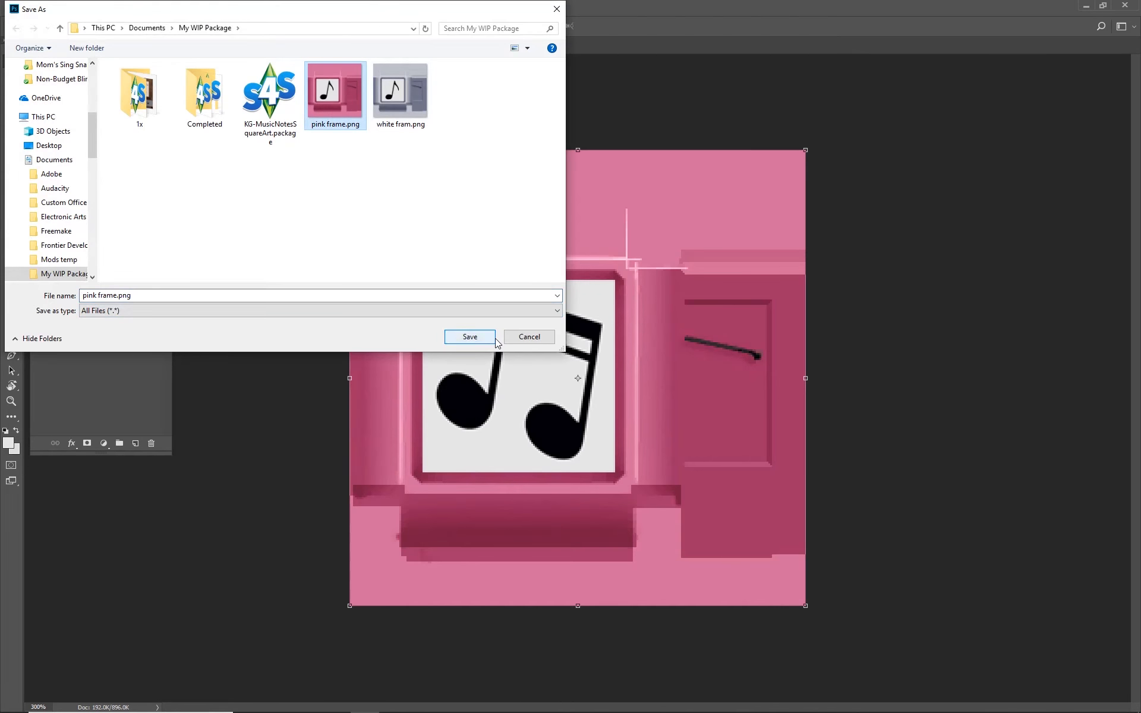
click(470, 337)
click(599, 363)
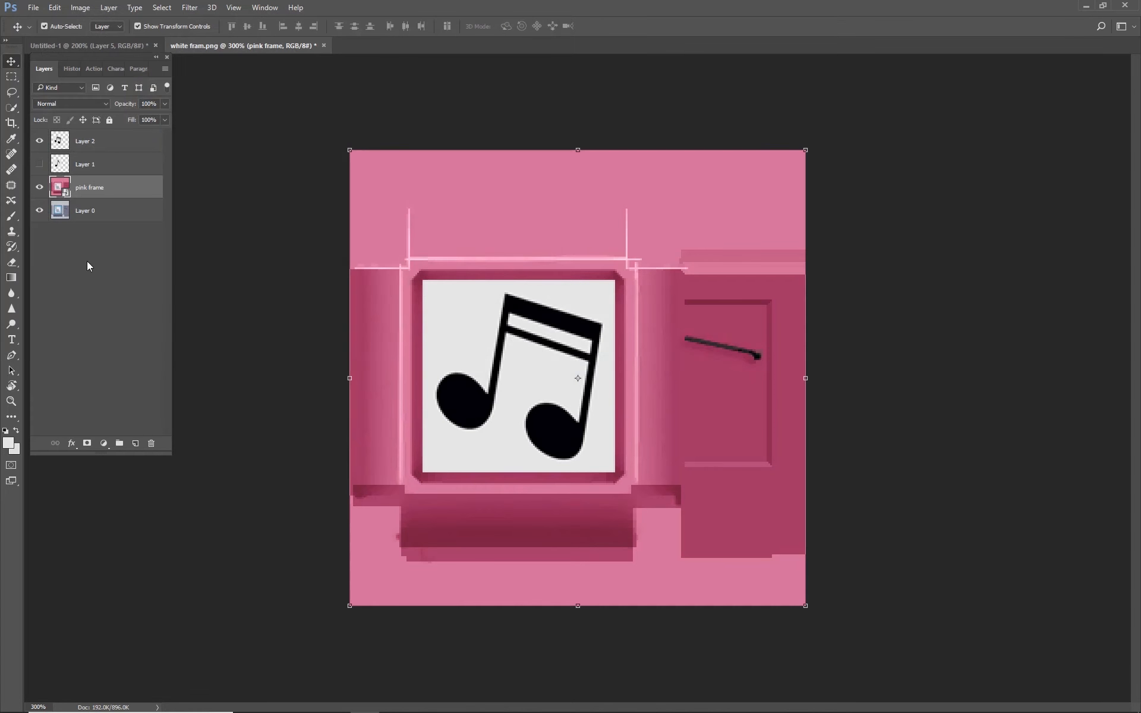
Hide the pink frame layer and export the white-framed double note as a PNG, replacing white fram.png in My WIP Package
click(39, 189)
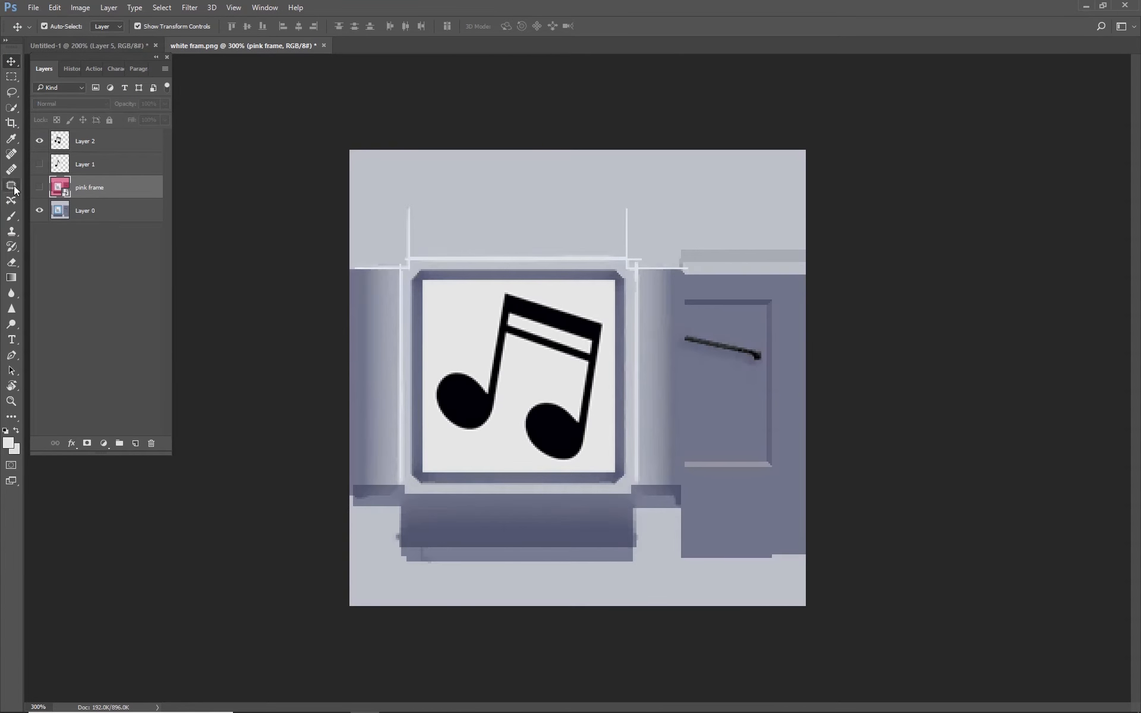
click(35, 8)
mouse_move(60, 178)
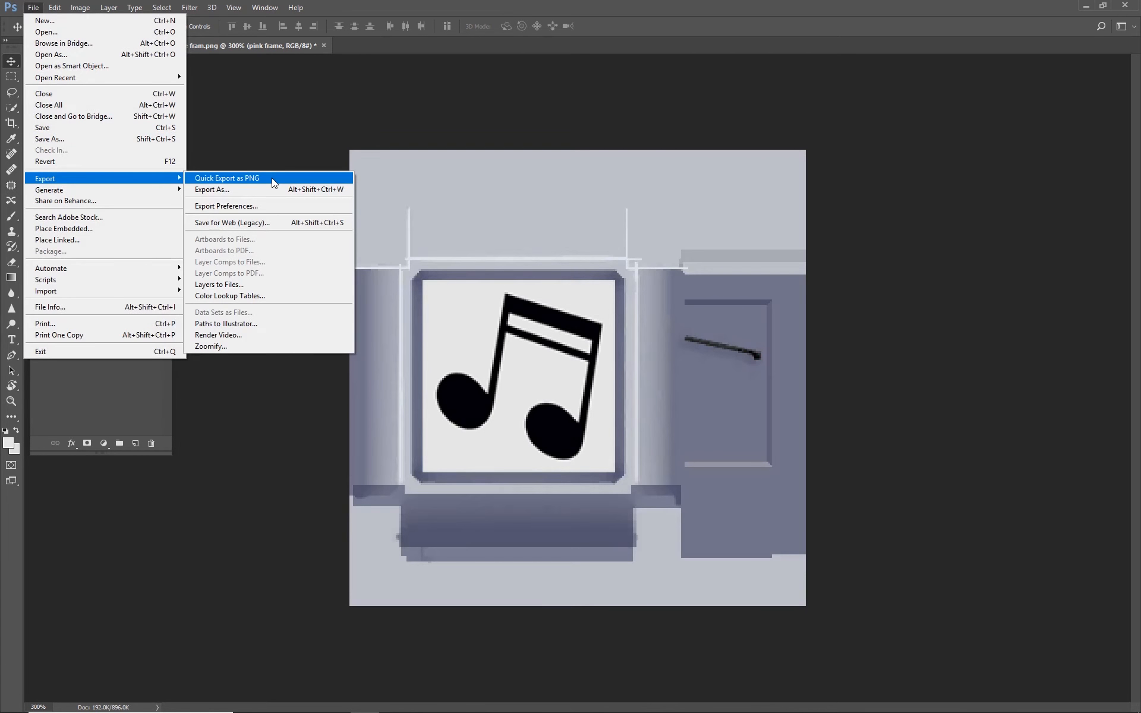
click(238, 178)
click(396, 116)
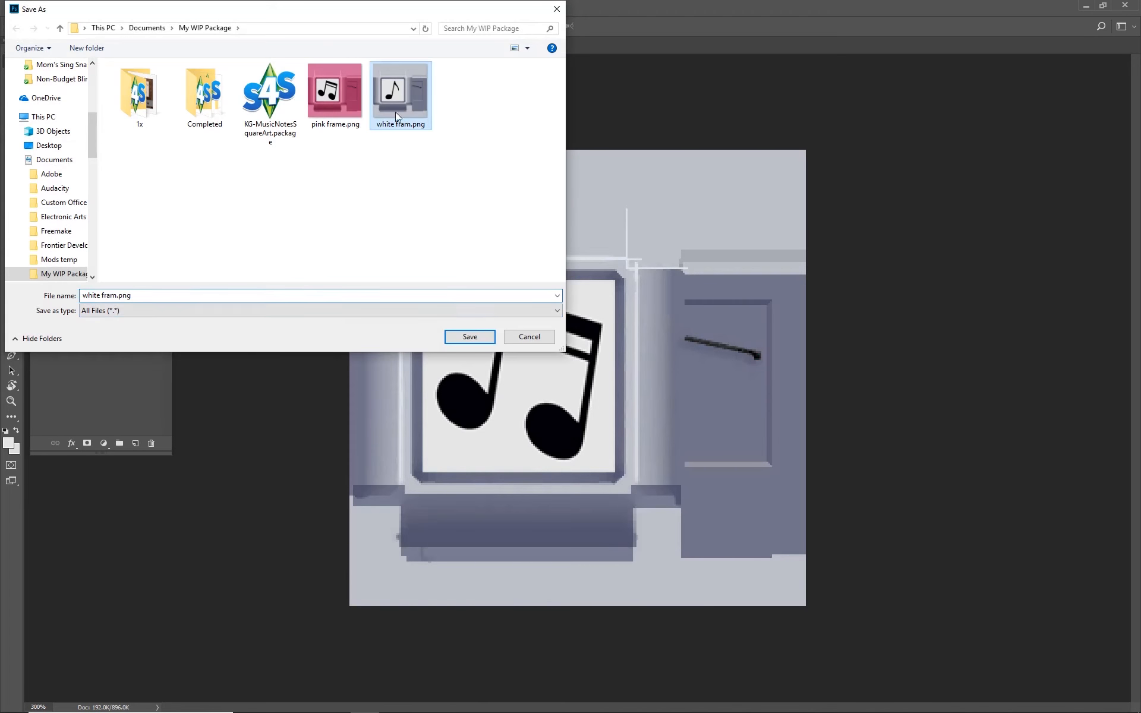
click(469, 338)
click(599, 364)
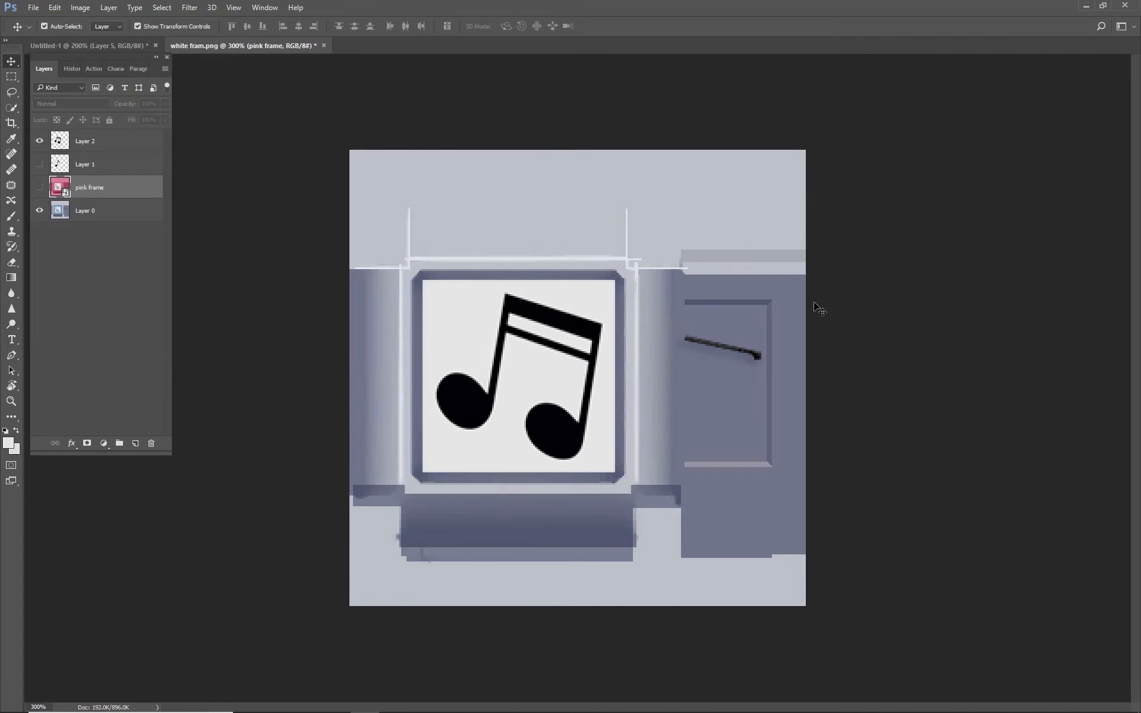
Switch to Sims 4 Studio and add a third swatch copied from the pink swatch 1
key(alt+Tab)
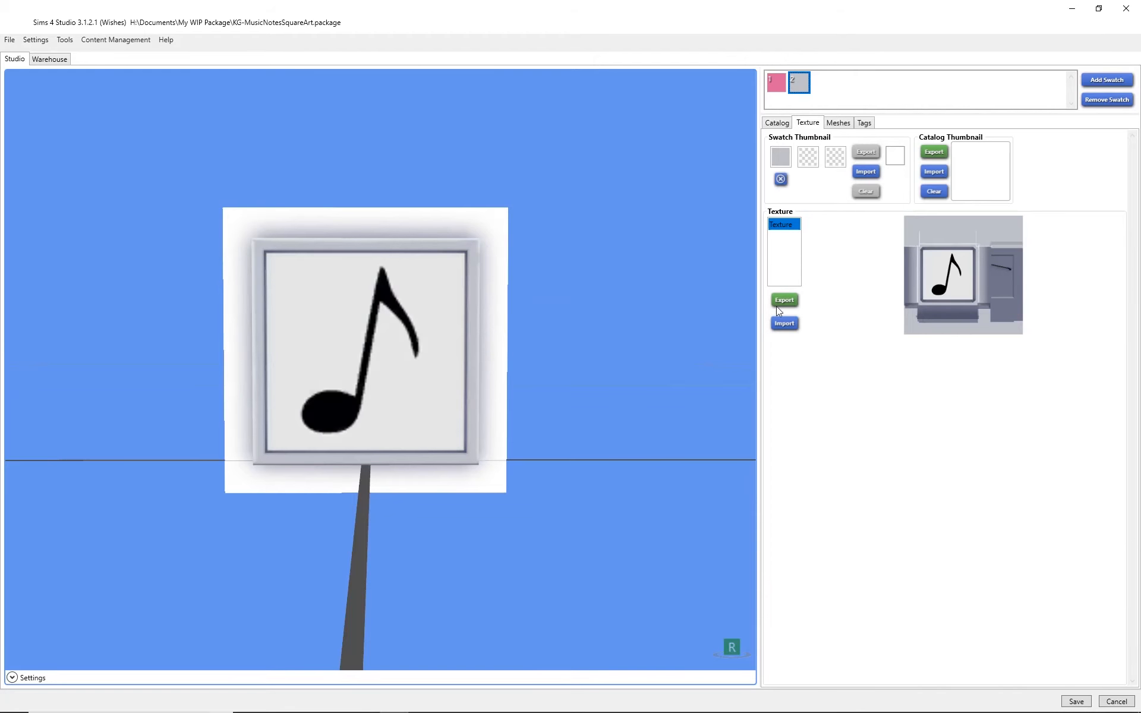
click(775, 82)
click(1102, 80)
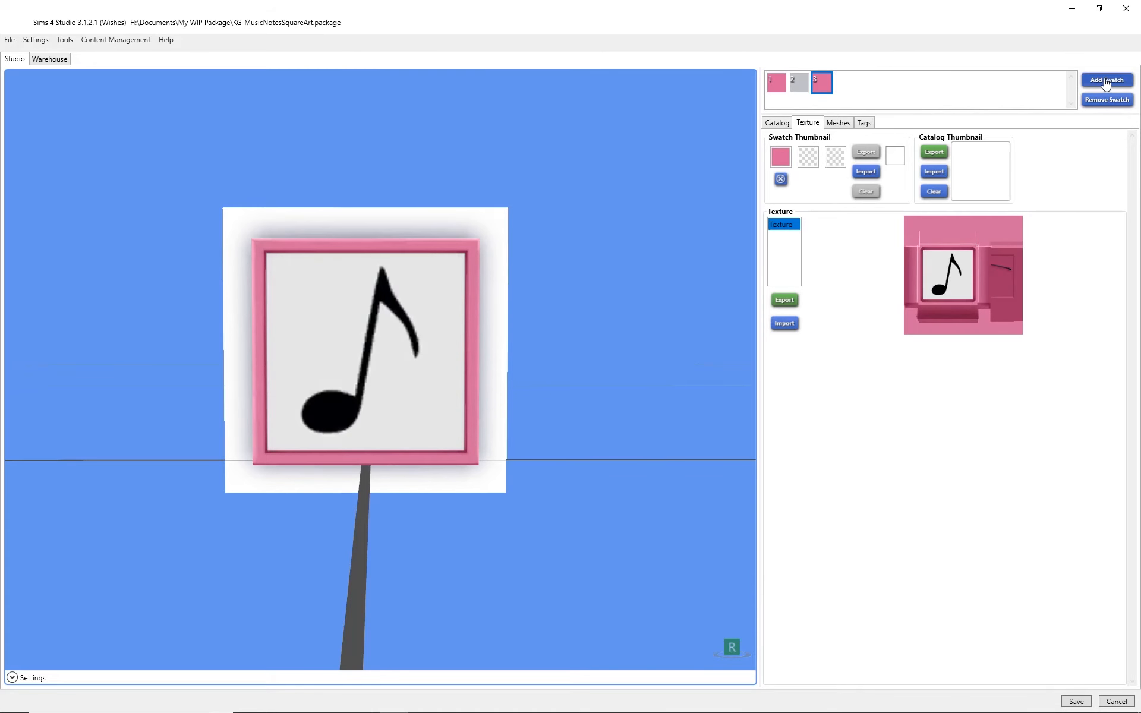
Import pink frame.png from My WIP Package as the texture of swatch 3
click(785, 324)
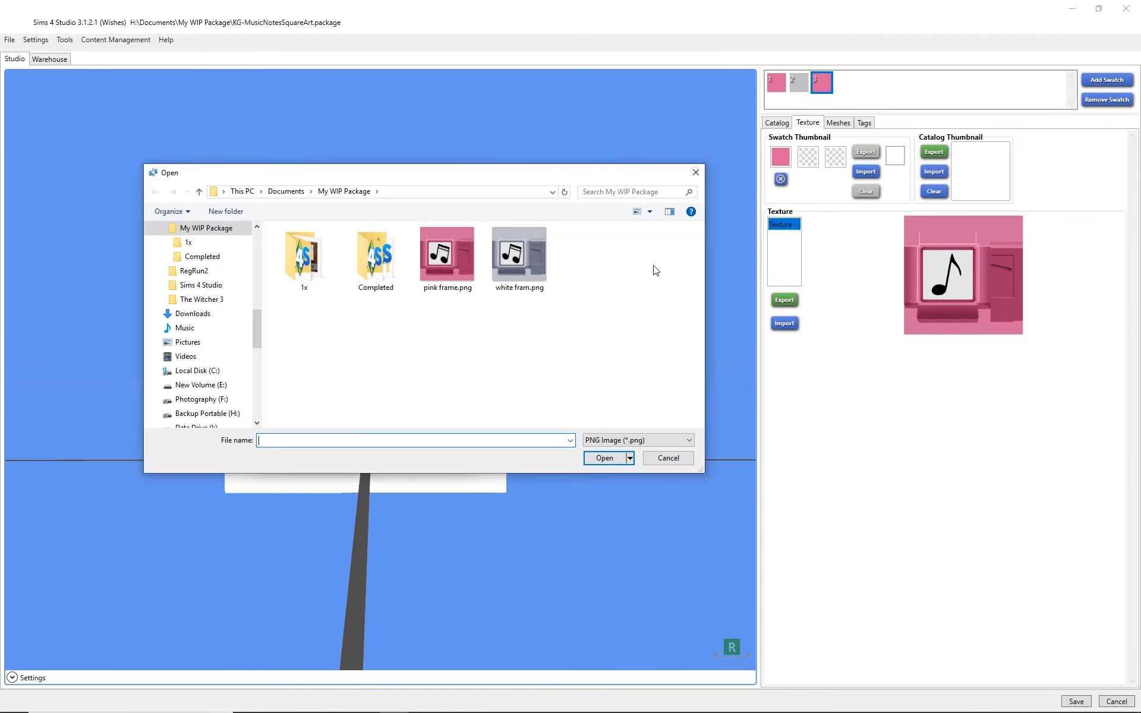
click(697, 170)
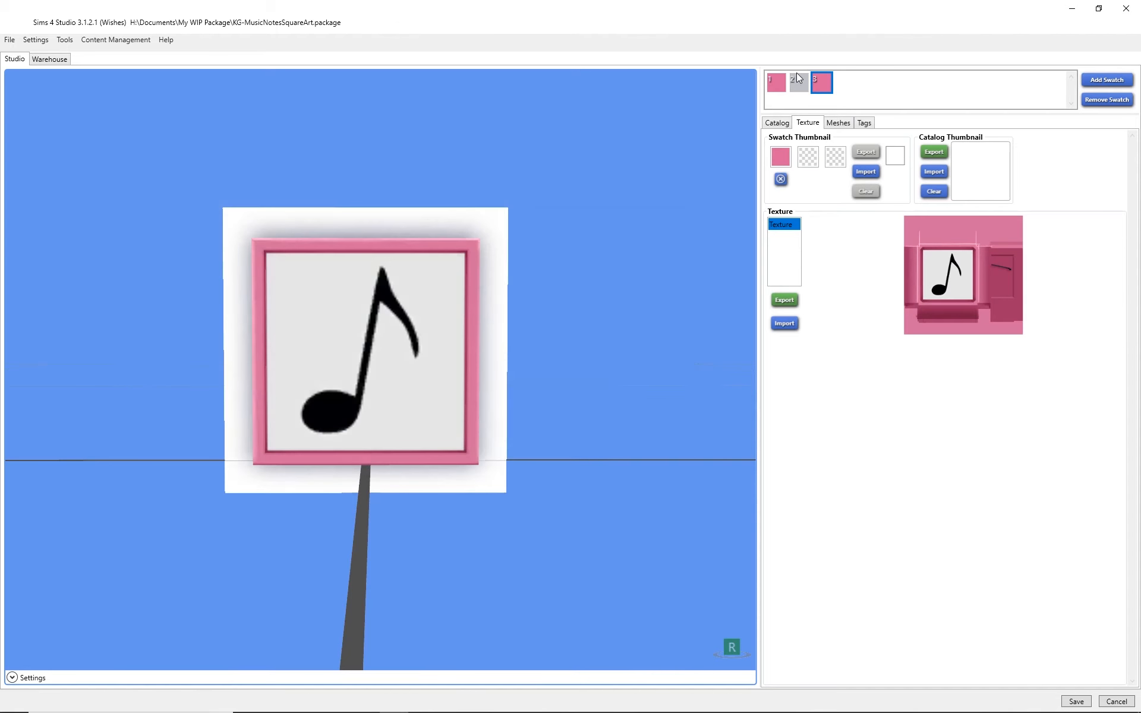
click(776, 90)
click(823, 85)
click(777, 86)
click(828, 84)
click(785, 324)
click(447, 255)
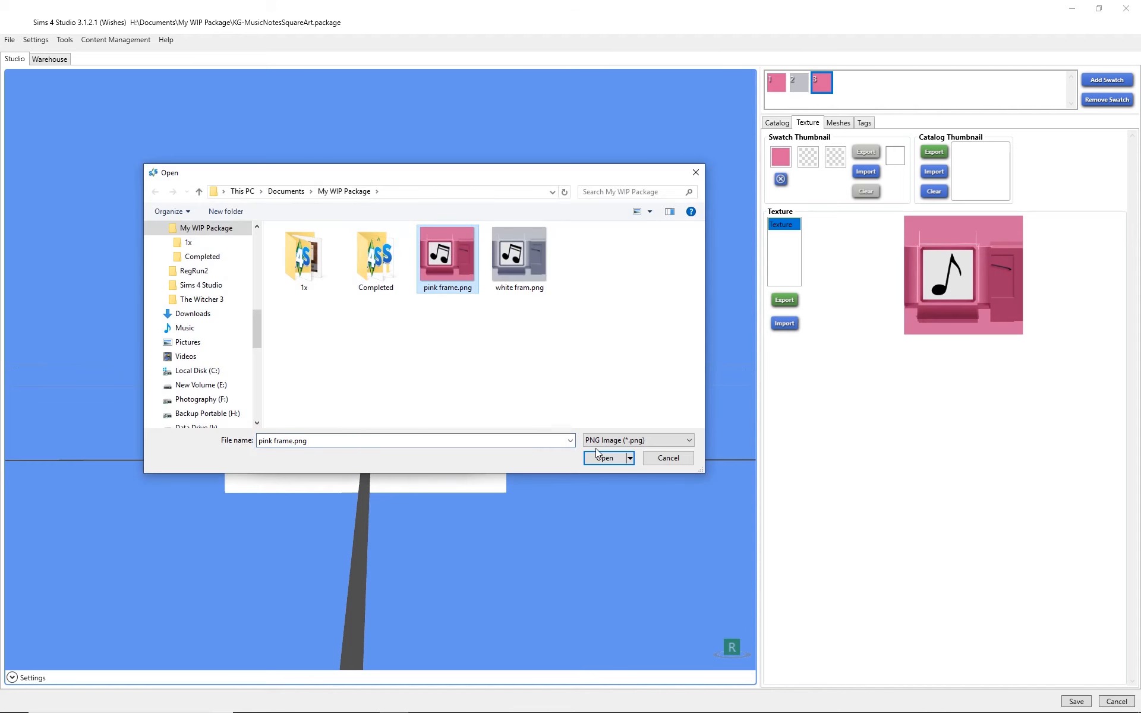
click(612, 458)
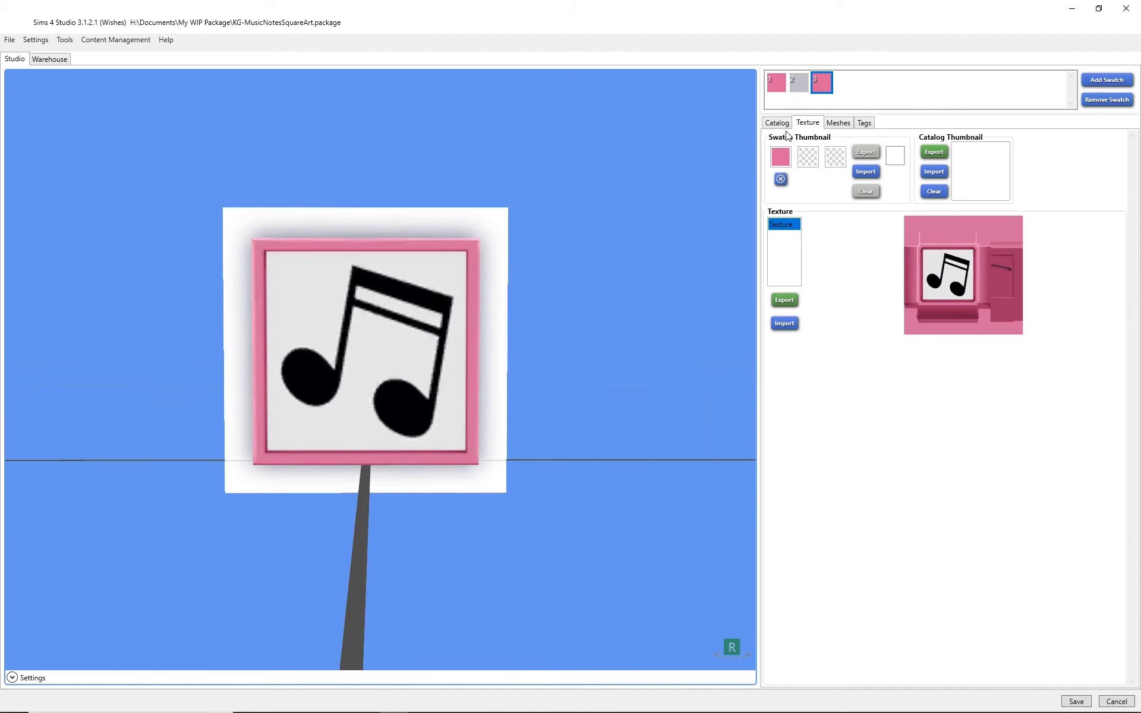
Add a fourth swatch copied from the grey swatch 2 and import white fram.png as its texture
click(798, 86)
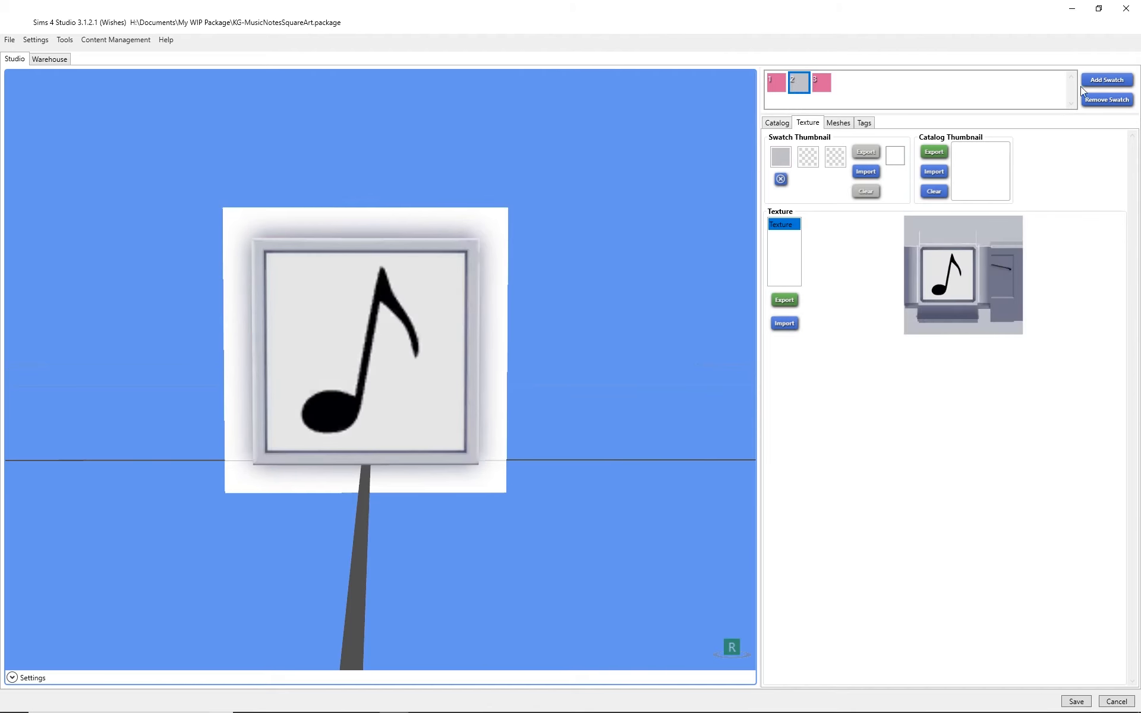
click(1107, 81)
click(784, 323)
click(522, 259)
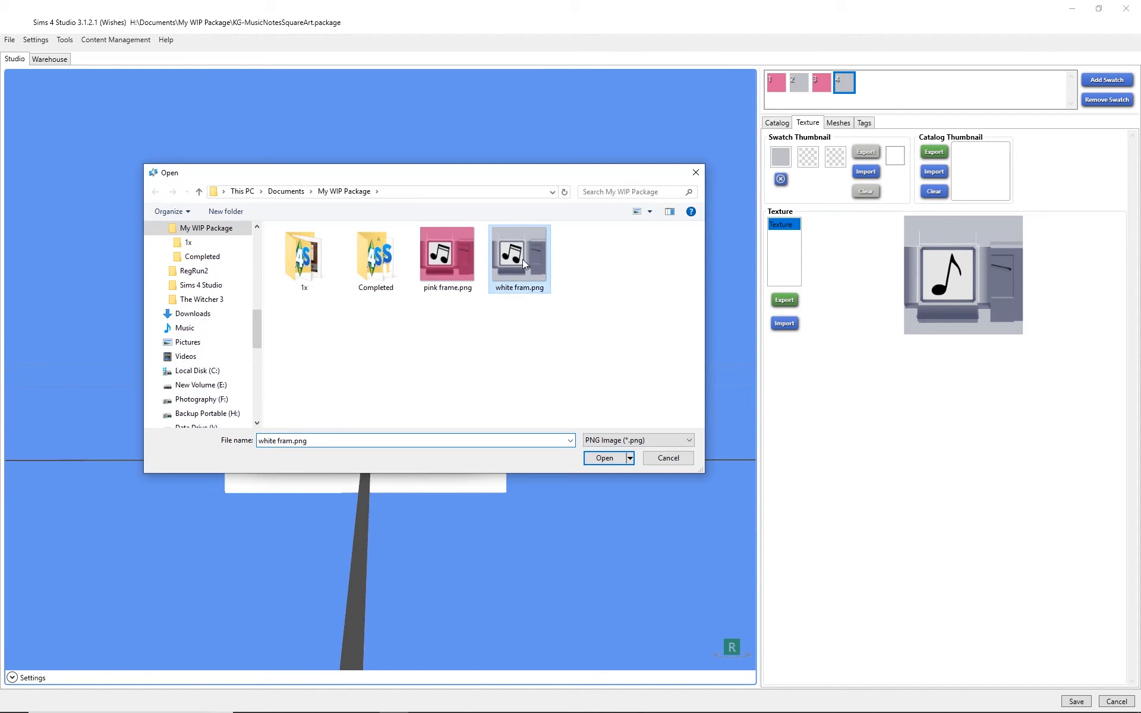
click(598, 461)
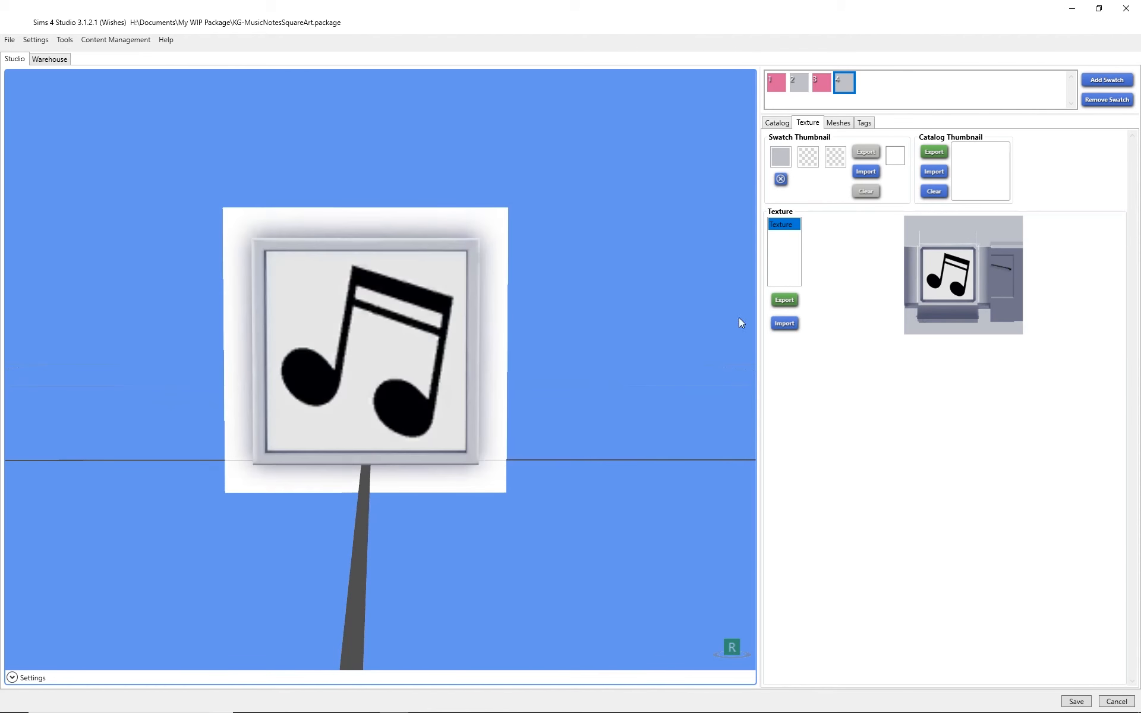
drag(489, 369, 205, 313)
drag(395, 290, 818, 338)
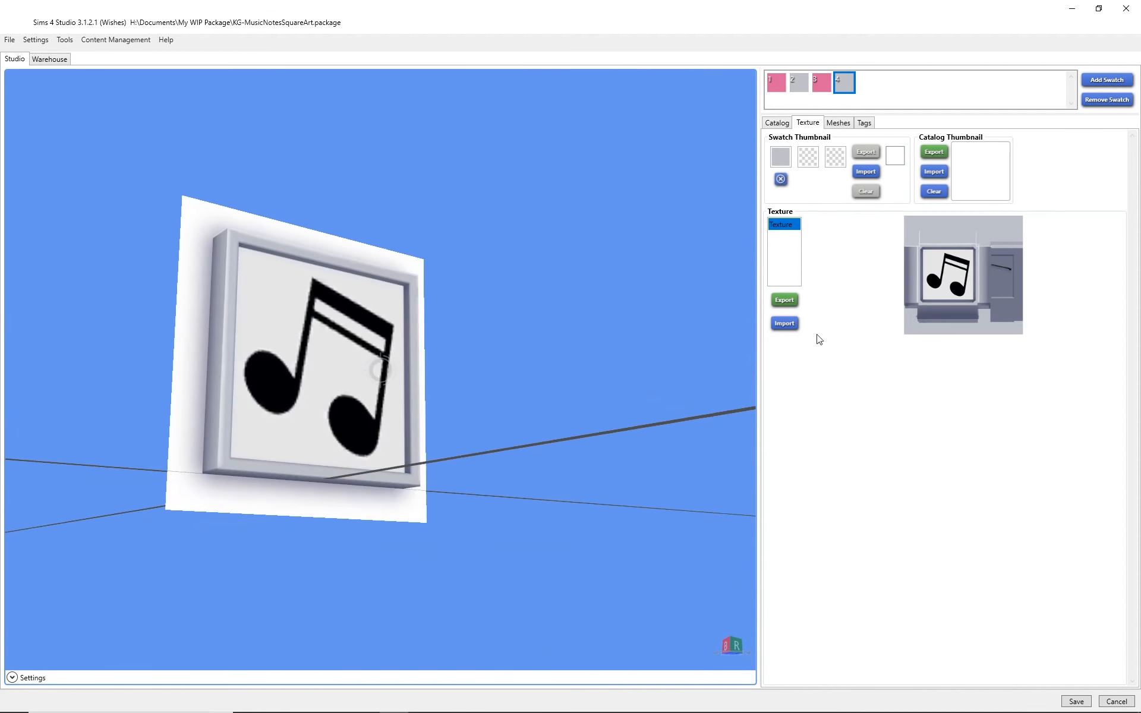
drag(410, 444, 255, 514)
Switch to Photoshop, show the pink frame layer, and briefly hide Layer 2 to check the original picture's size
key(alt+Tab)
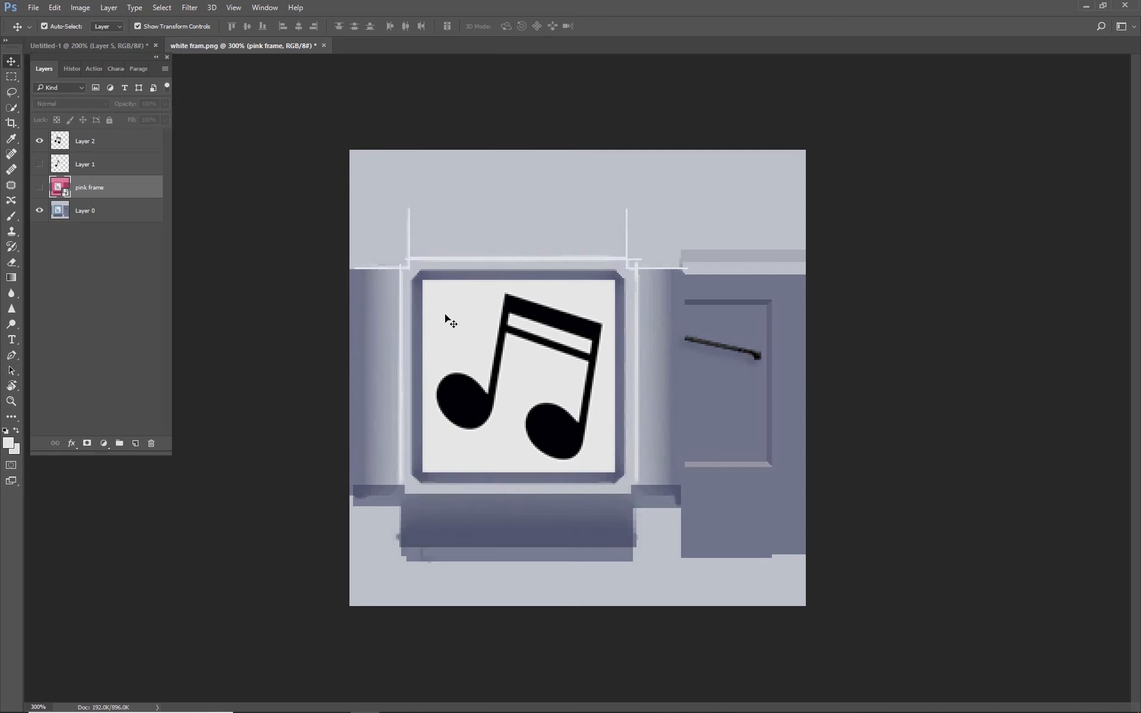
click(40, 187)
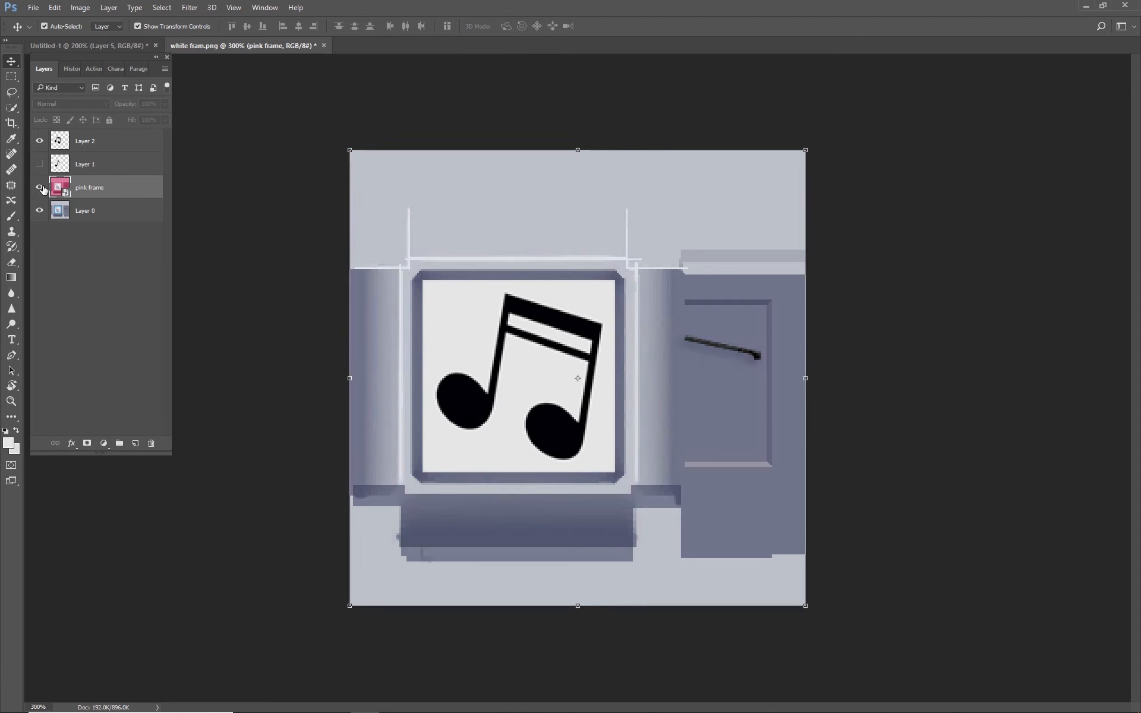
click(39, 141)
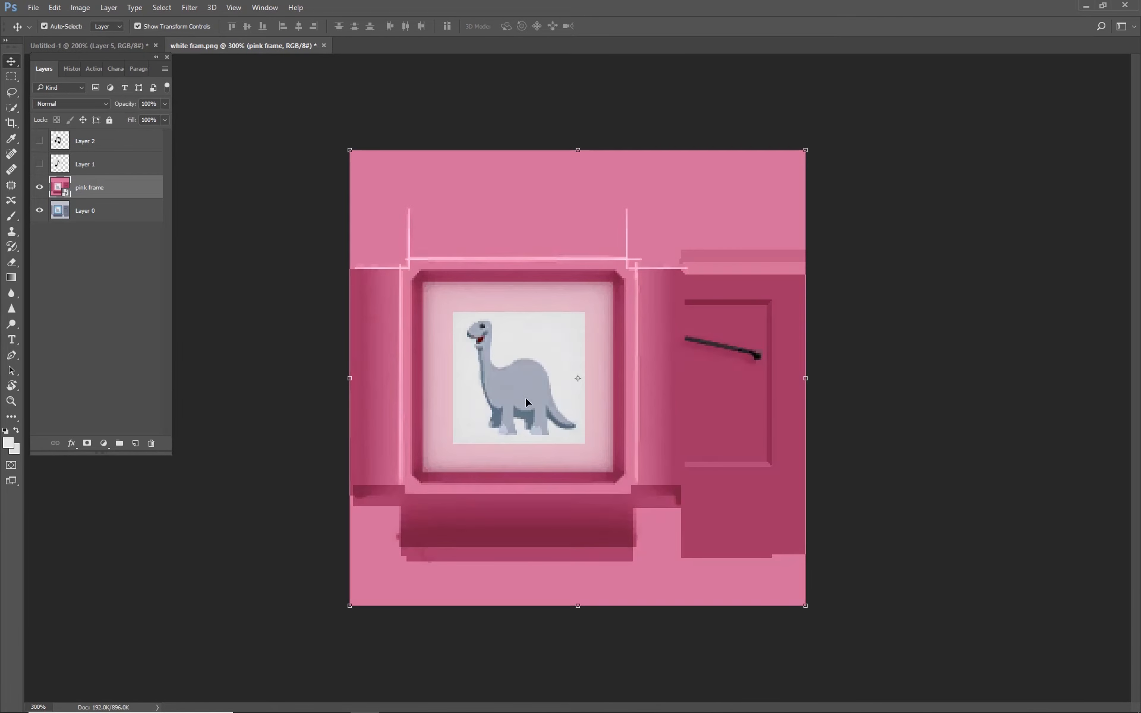
click(39, 141)
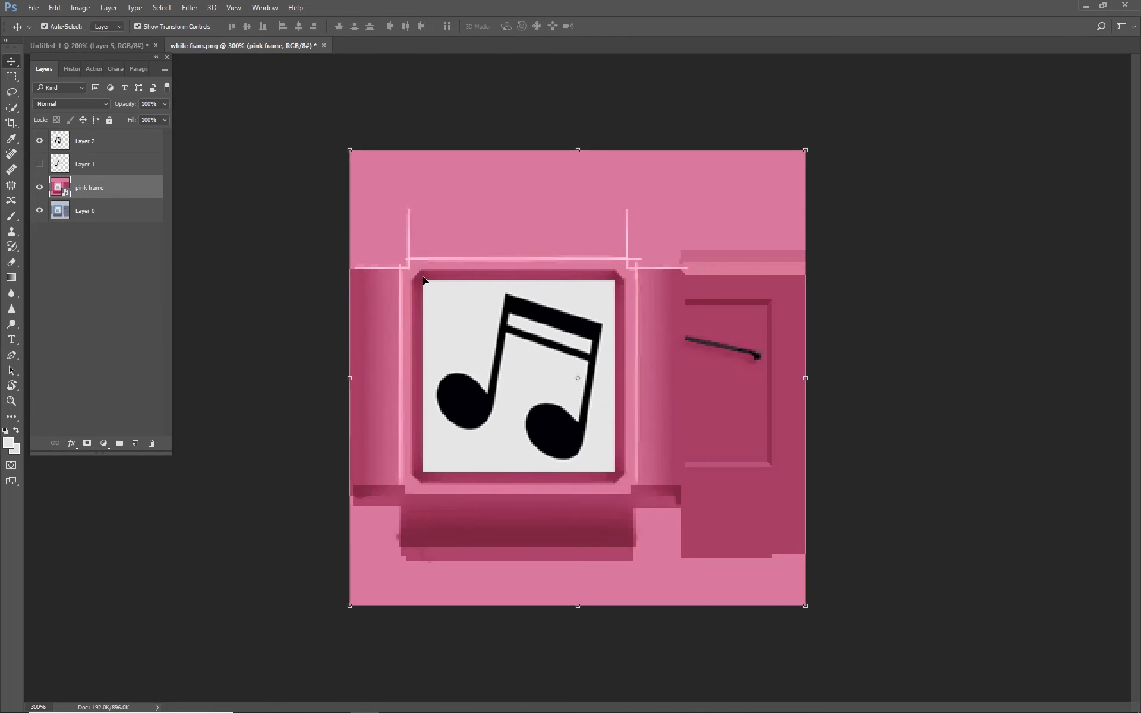
Scale the double-note Layer 2 to about 69% so it covers only the dinosaur picture inside the pink mat
click(455, 309)
drag(423, 279, 456, 304)
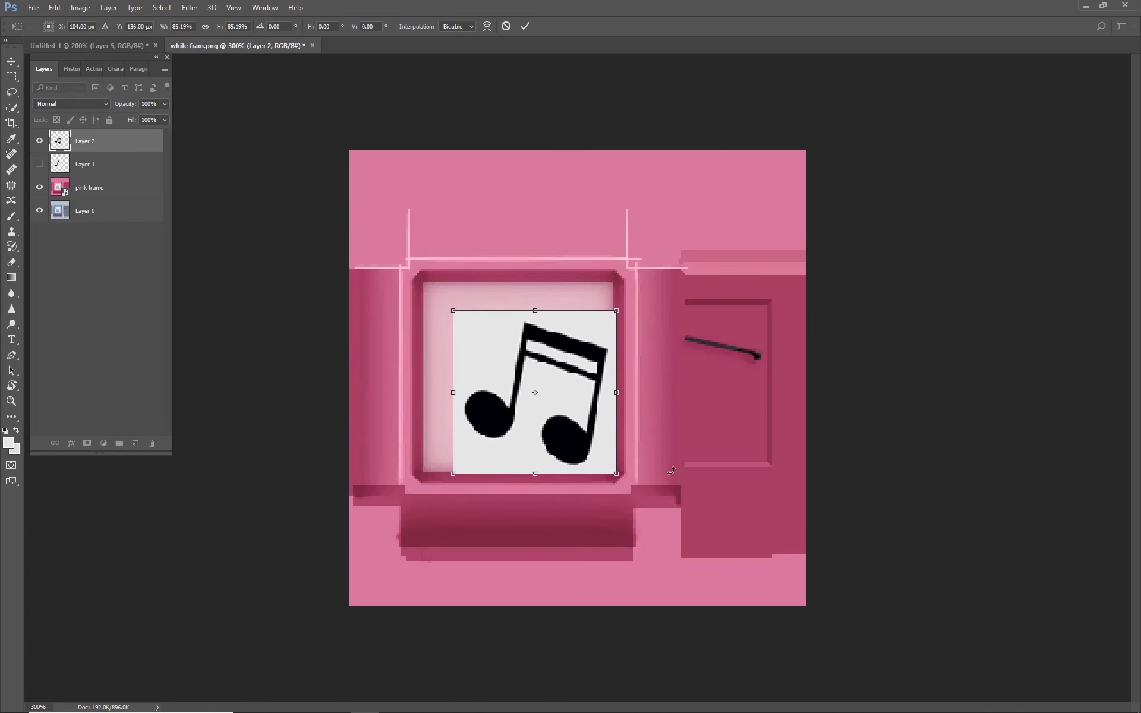
drag(618, 473, 596, 436)
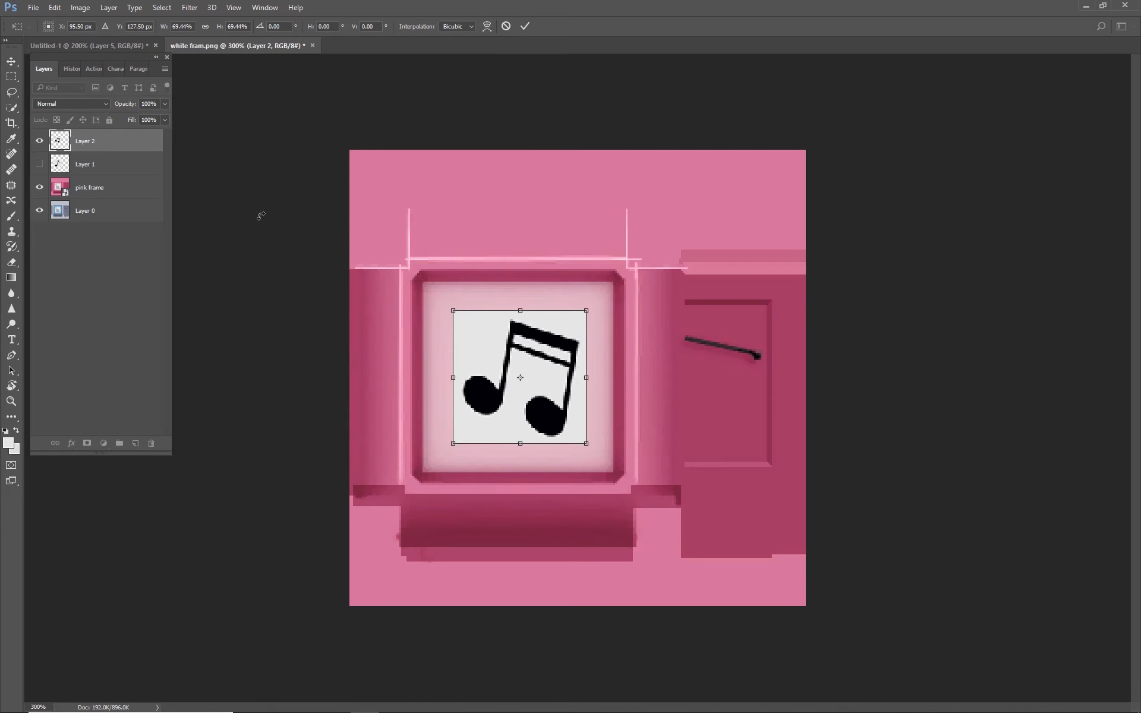
click(525, 26)
click(318, 146)
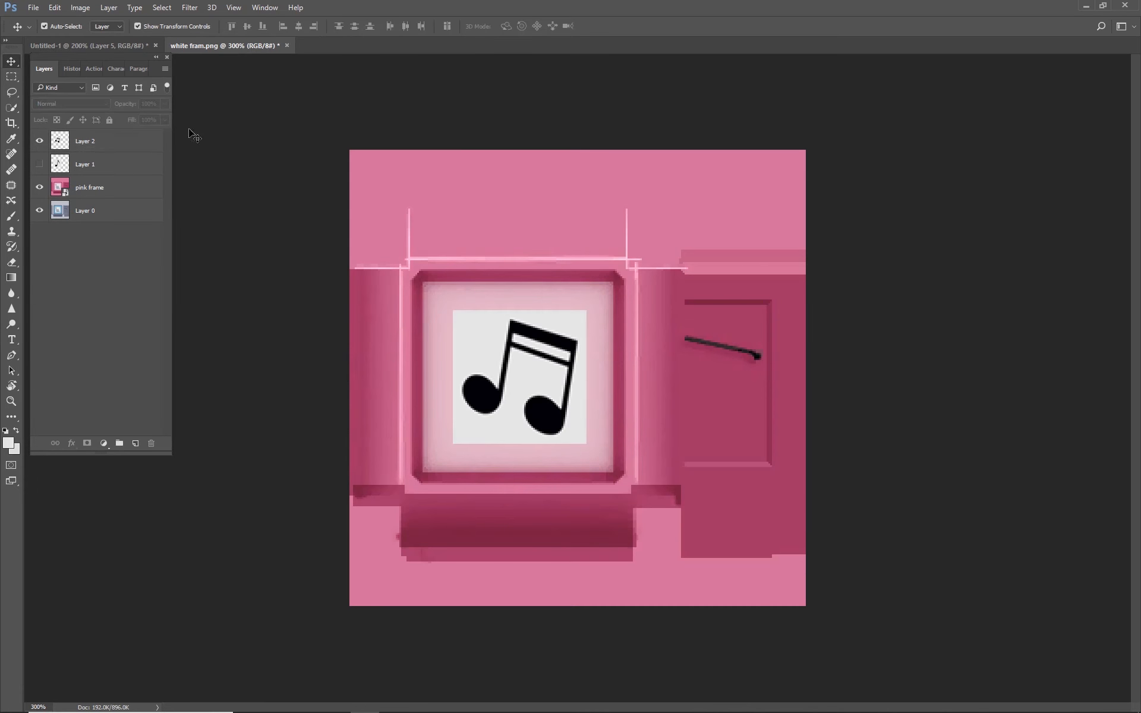
Export the pink-matted small double note as a PNG, replacing pink frame.png in My WIP Package
click(34, 8)
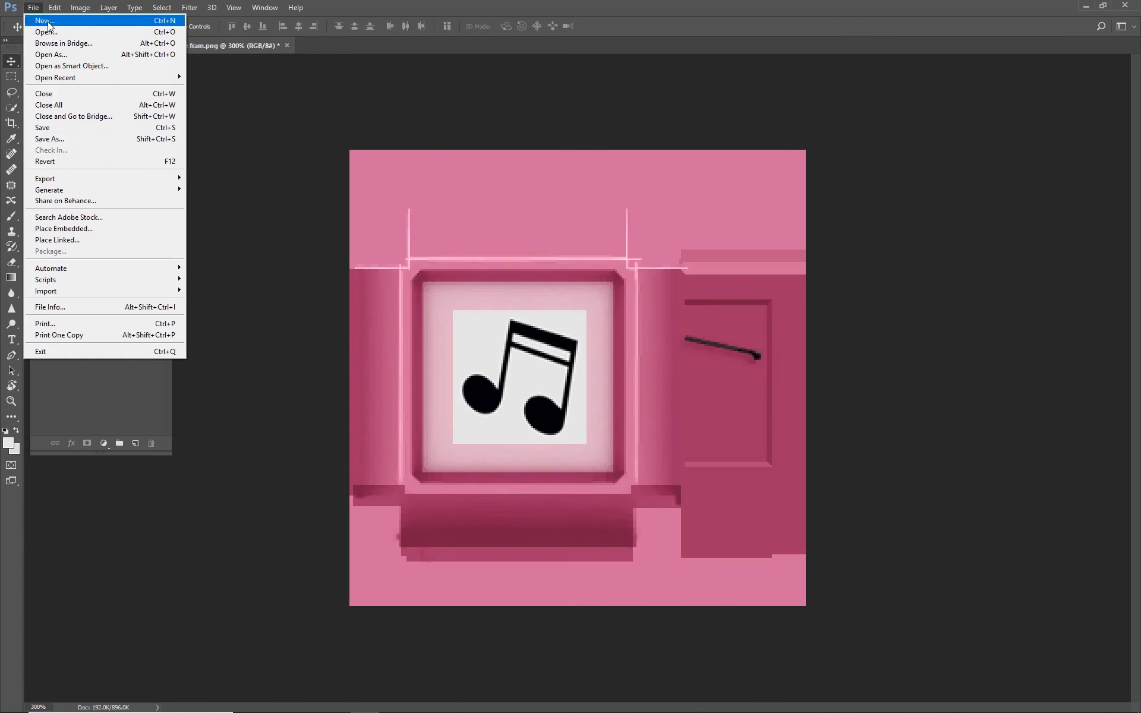
mouse_move(90, 179)
click(262, 178)
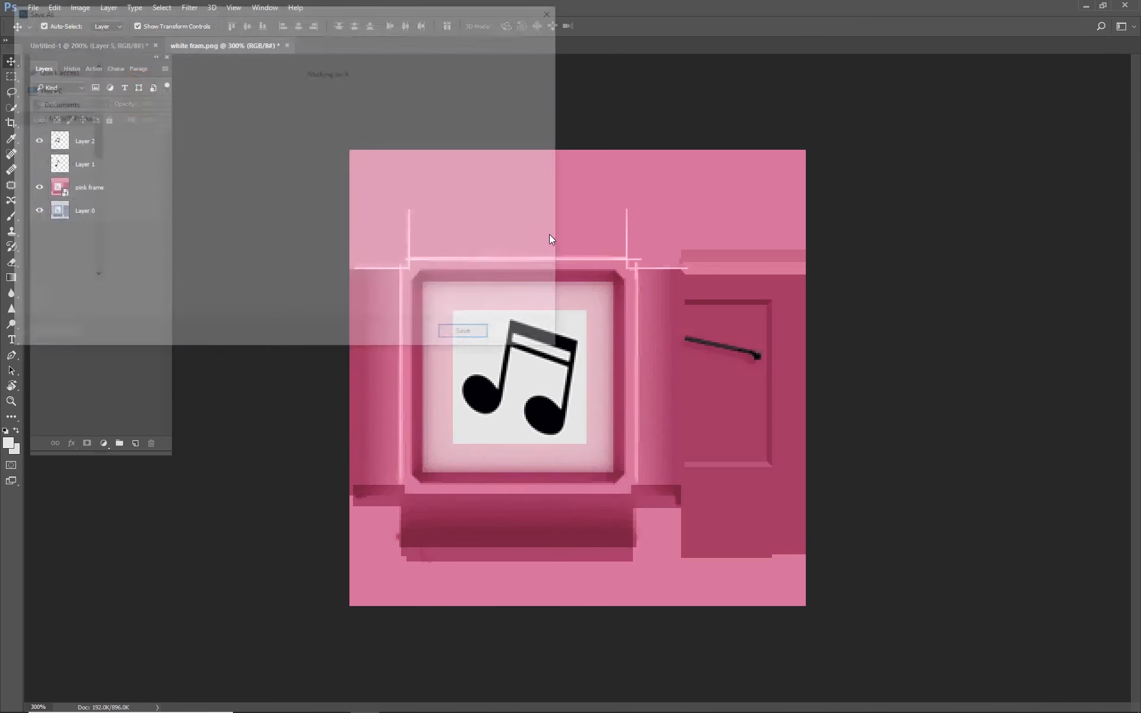
click(342, 84)
click(470, 336)
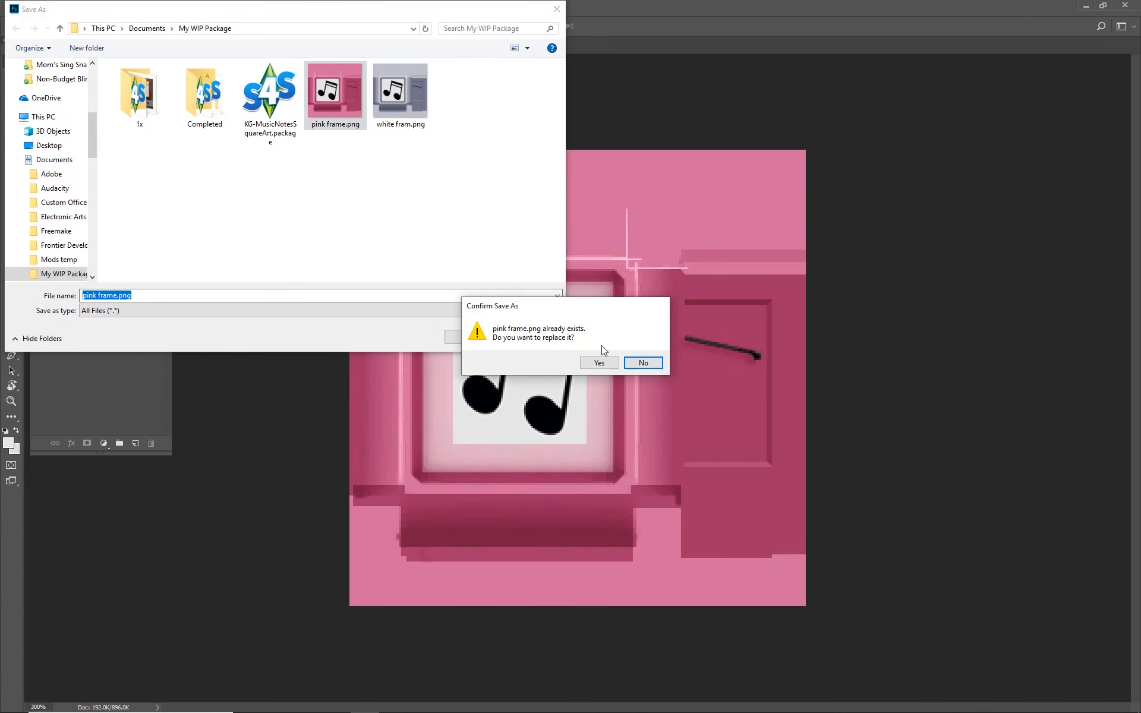
click(608, 361)
Hide the pink frame layer and export the blue-matted white-frame version as a PNG, replacing white fram.png
click(39, 188)
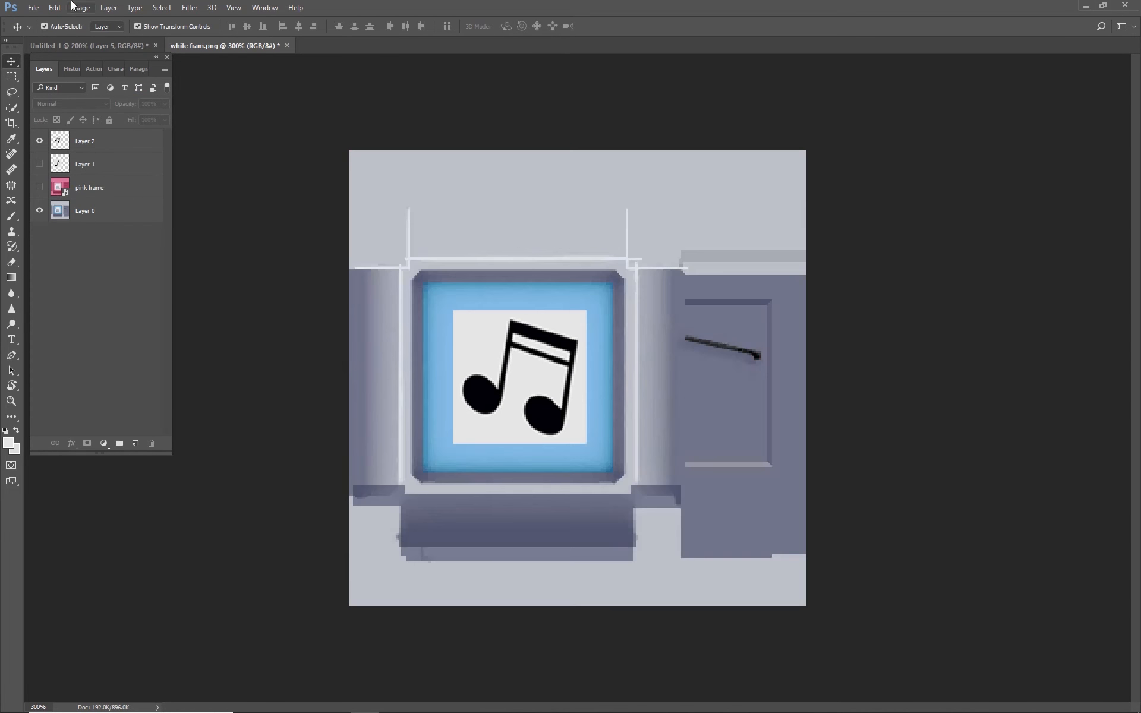
click(37, 8)
mouse_move(69, 176)
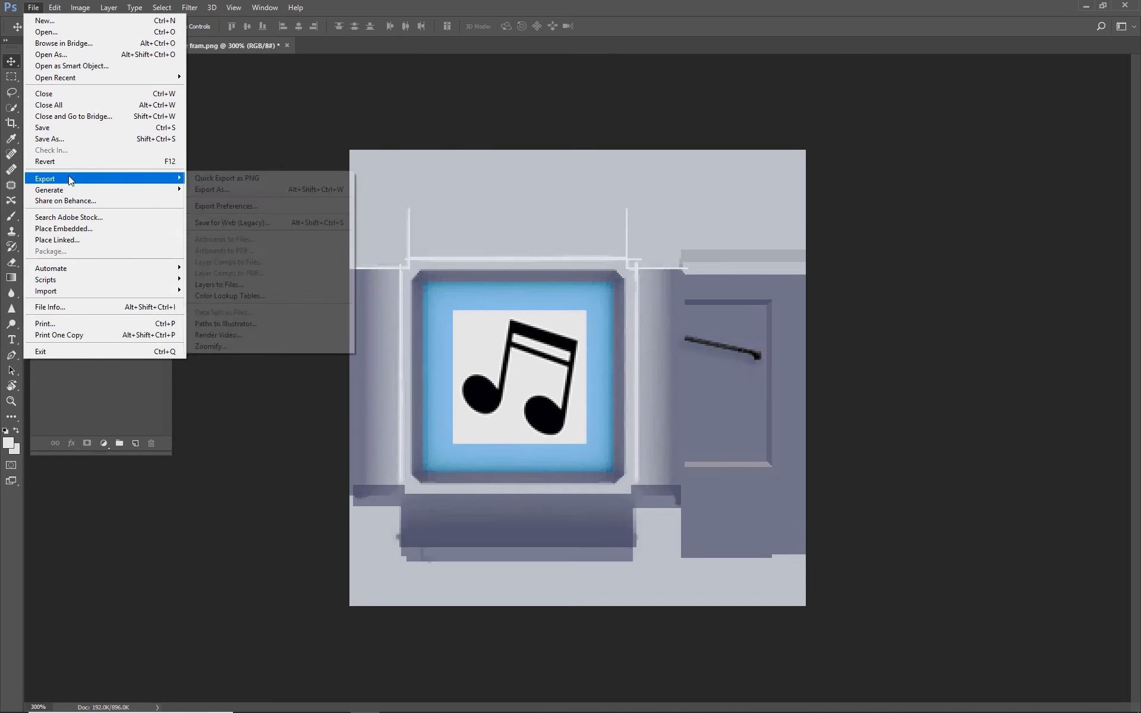
click(220, 178)
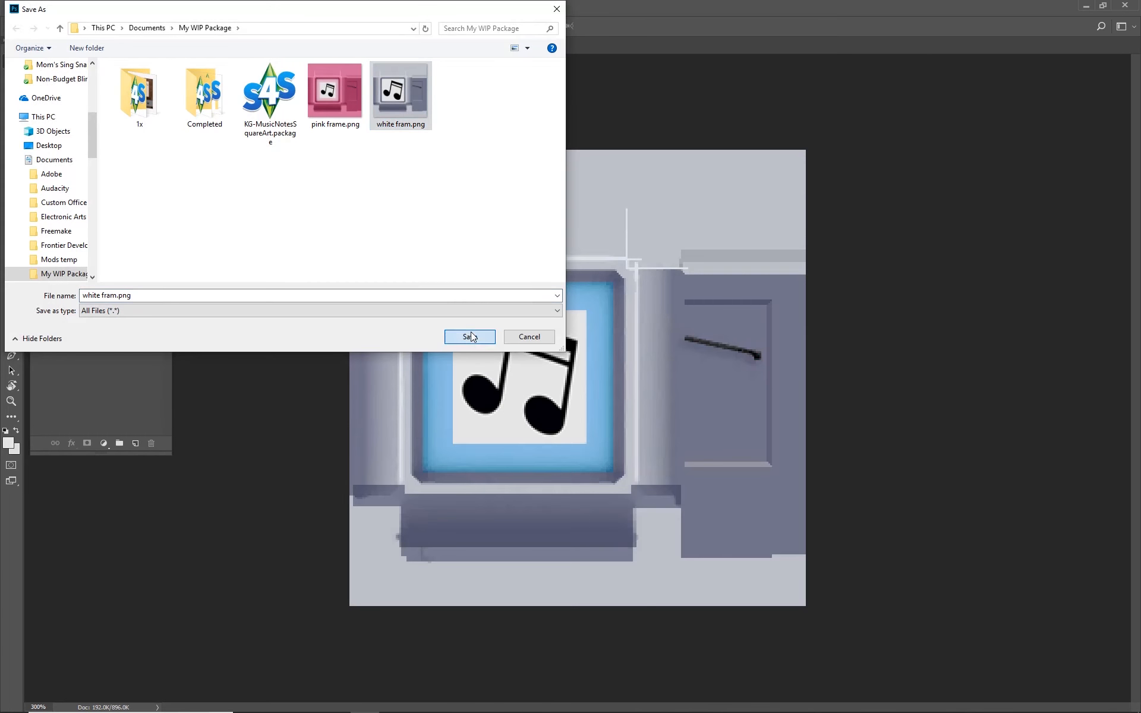
click(469, 333)
click(609, 359)
In Sims 4 Studio, add a fifth swatch copied from the pink swatch 1 and import pink frame.png as its texture
key(alt+Tab)
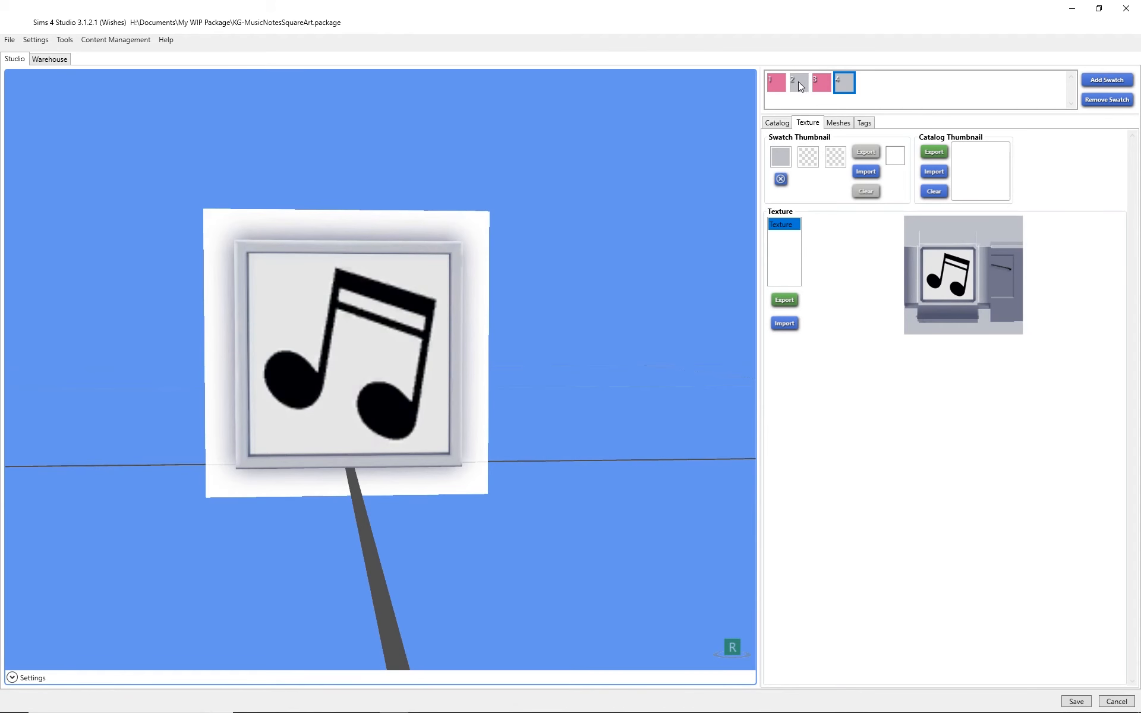
click(800, 85)
click(776, 82)
click(1120, 83)
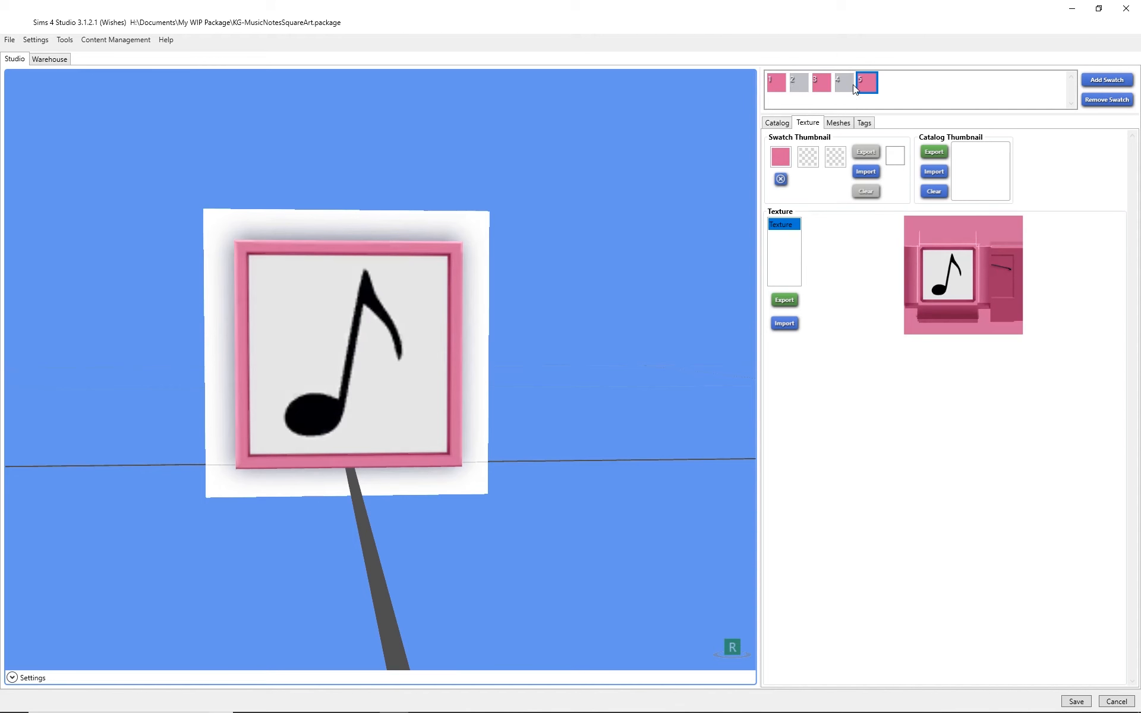
click(785, 324)
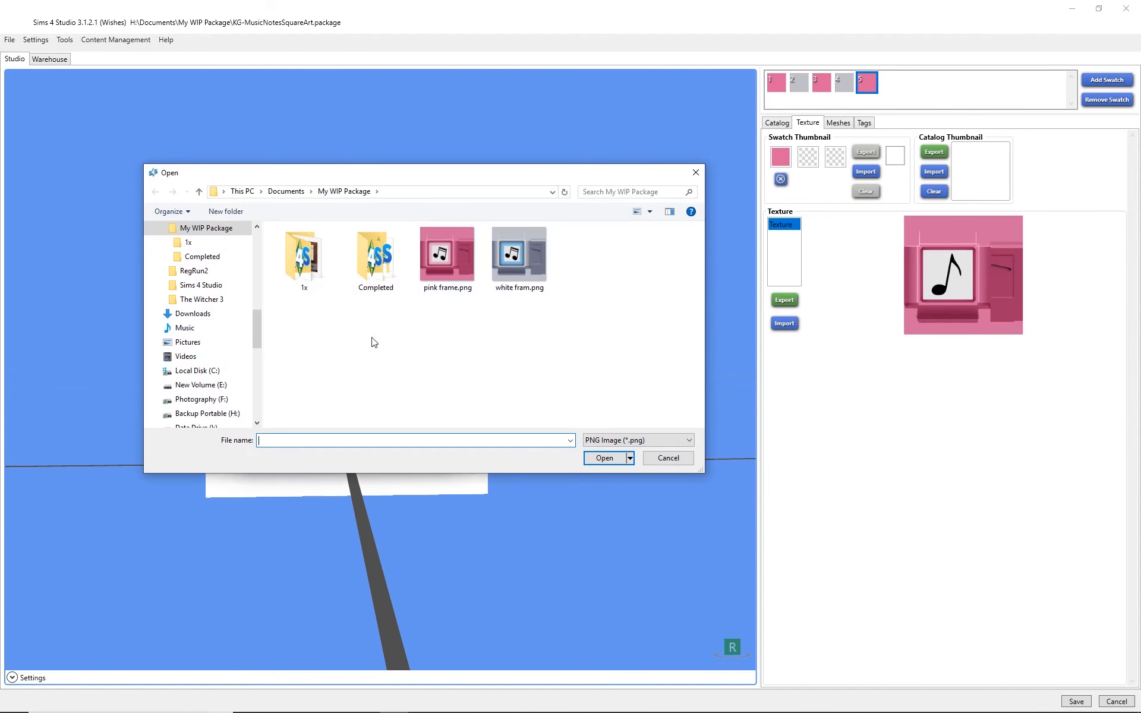
click(448, 252)
click(605, 458)
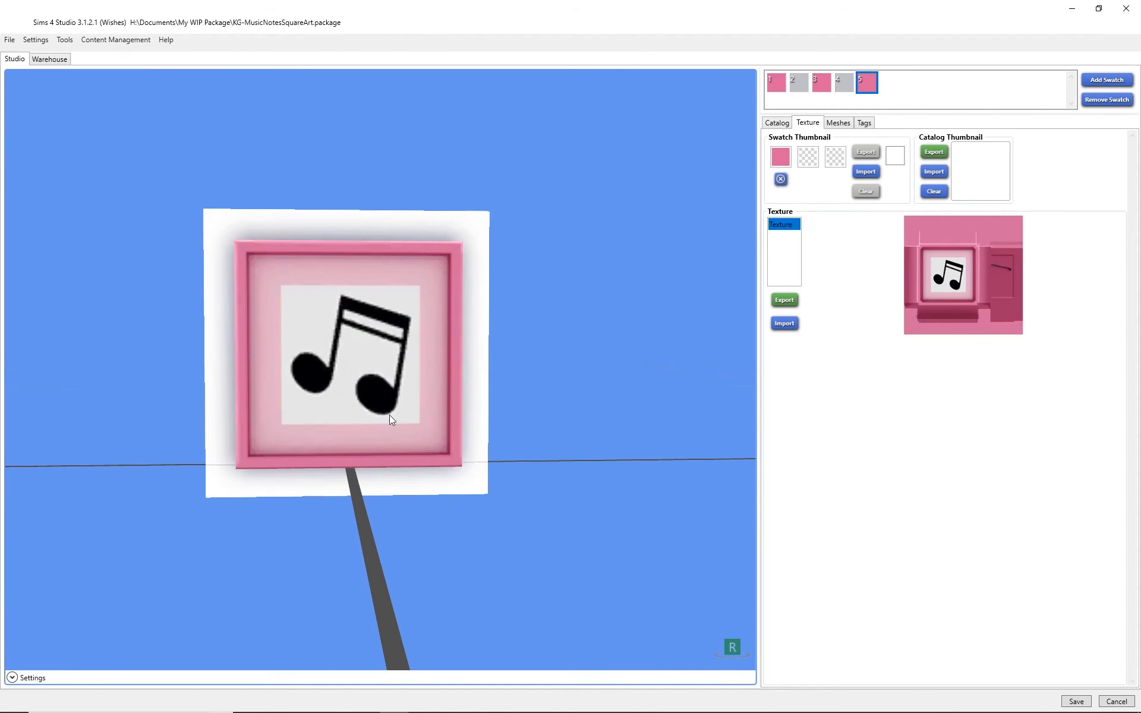
mouse_move(477, 410)
mouse_down()
mouse_move(642, 357)
mouse_move(438, 405)
mouse_move(458, 410)
mouse_up()
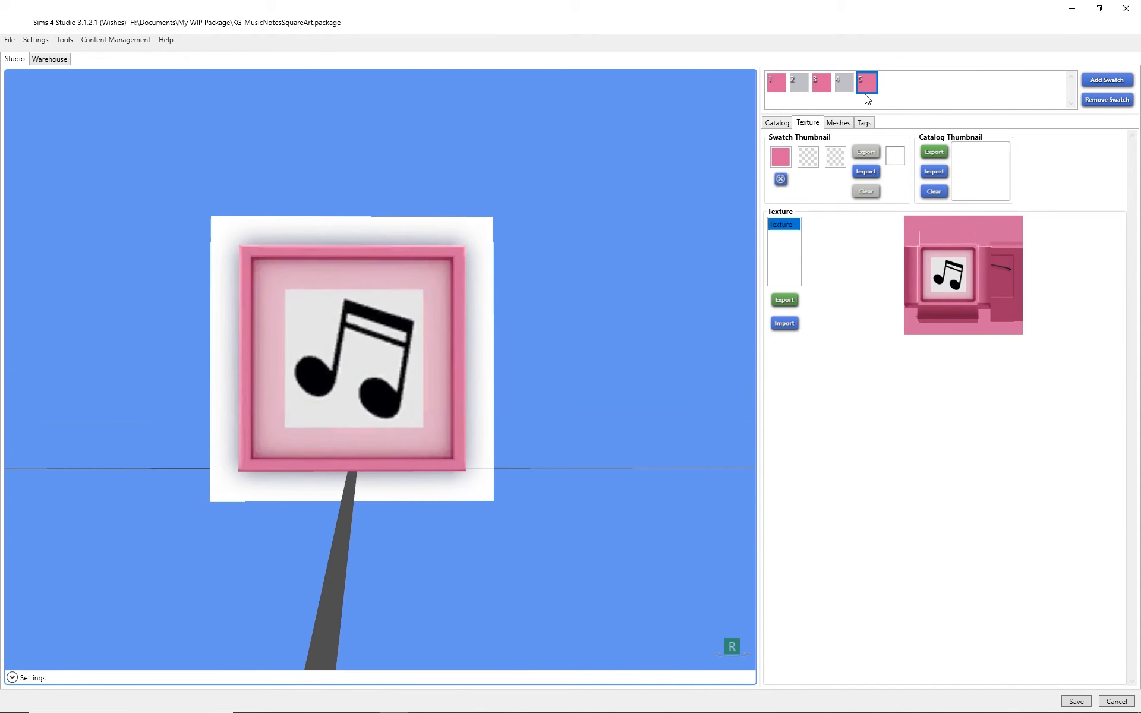
Add a sixth swatch copied from the grey swatch 4 and import white fram.png as its texture
click(818, 82)
click(866, 84)
click(849, 84)
click(1097, 82)
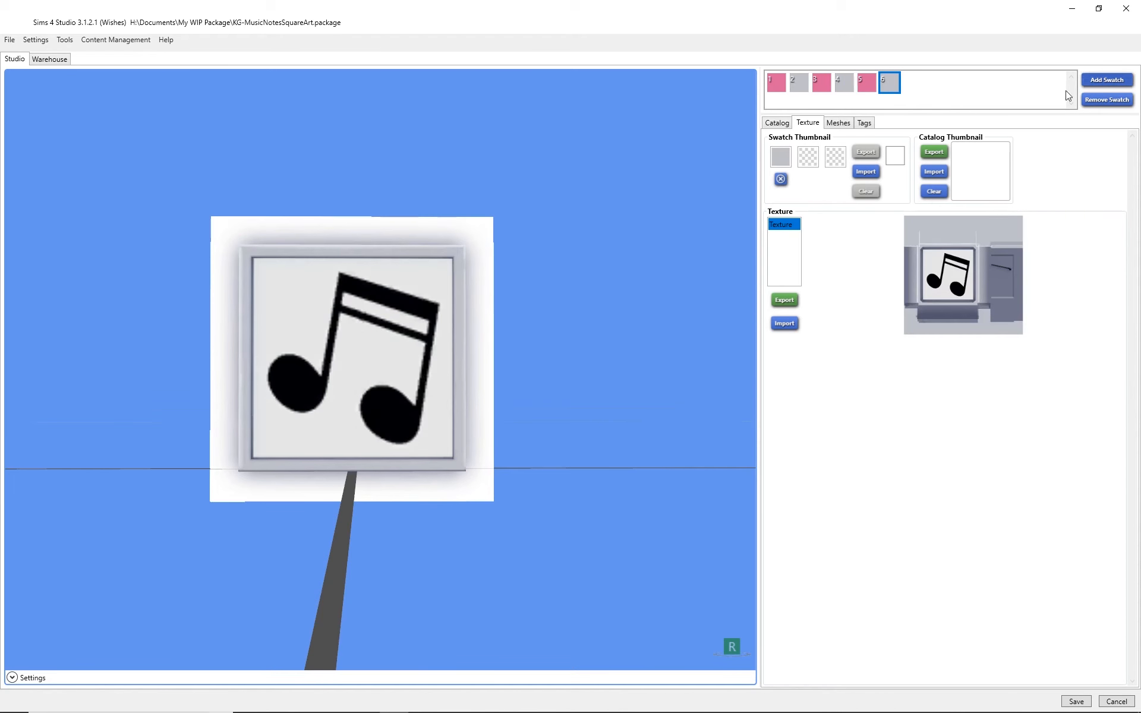
click(785, 323)
click(526, 279)
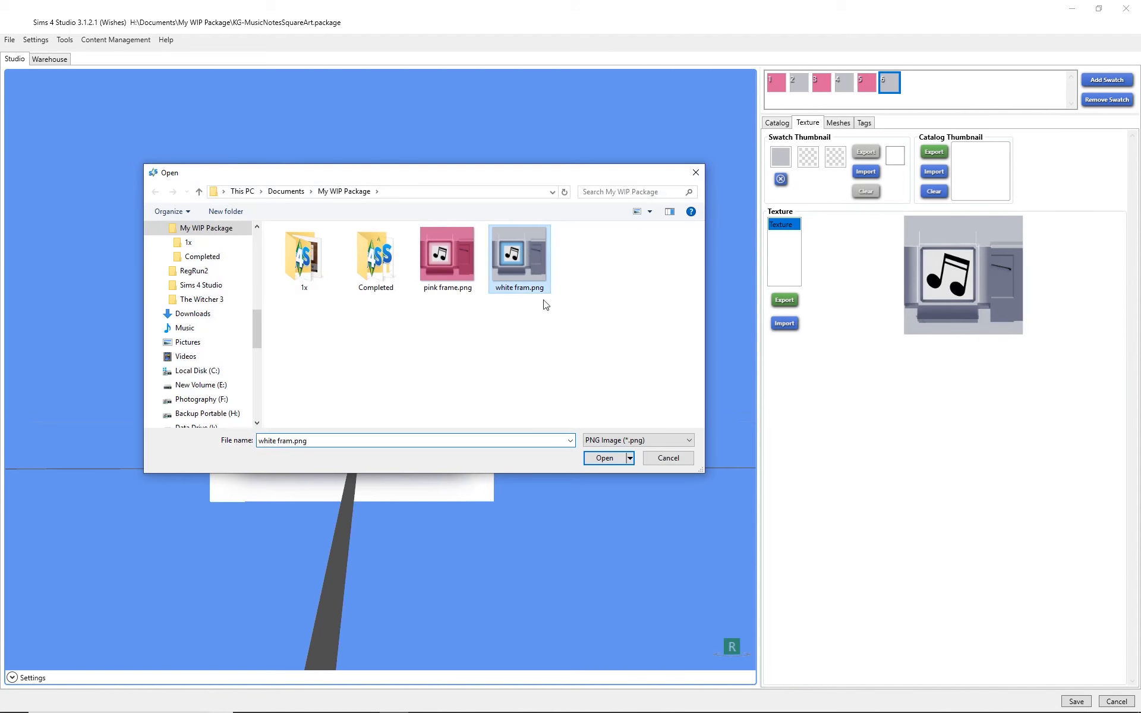
click(606, 459)
Compare the full-frame note on swatch 4 with the matted notes on swatches 5 and 6 in the preview
drag(410, 412, 771, 212)
click(849, 87)
drag(452, 365, 767, 203)
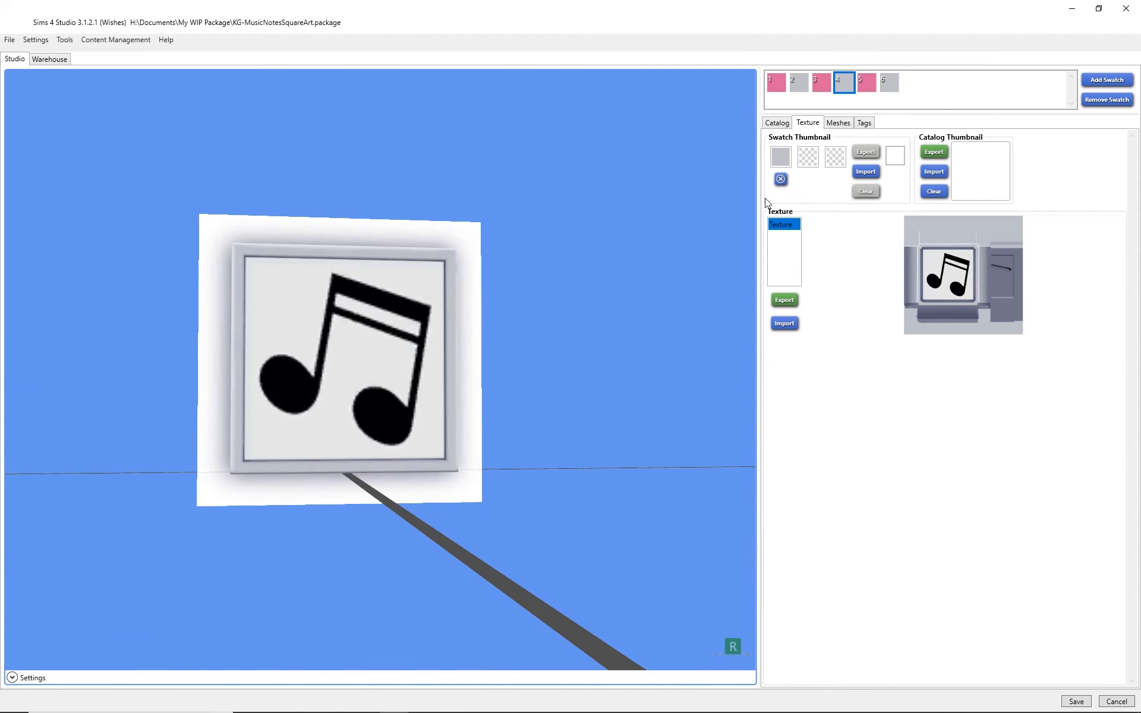
click(890, 86)
click(867, 84)
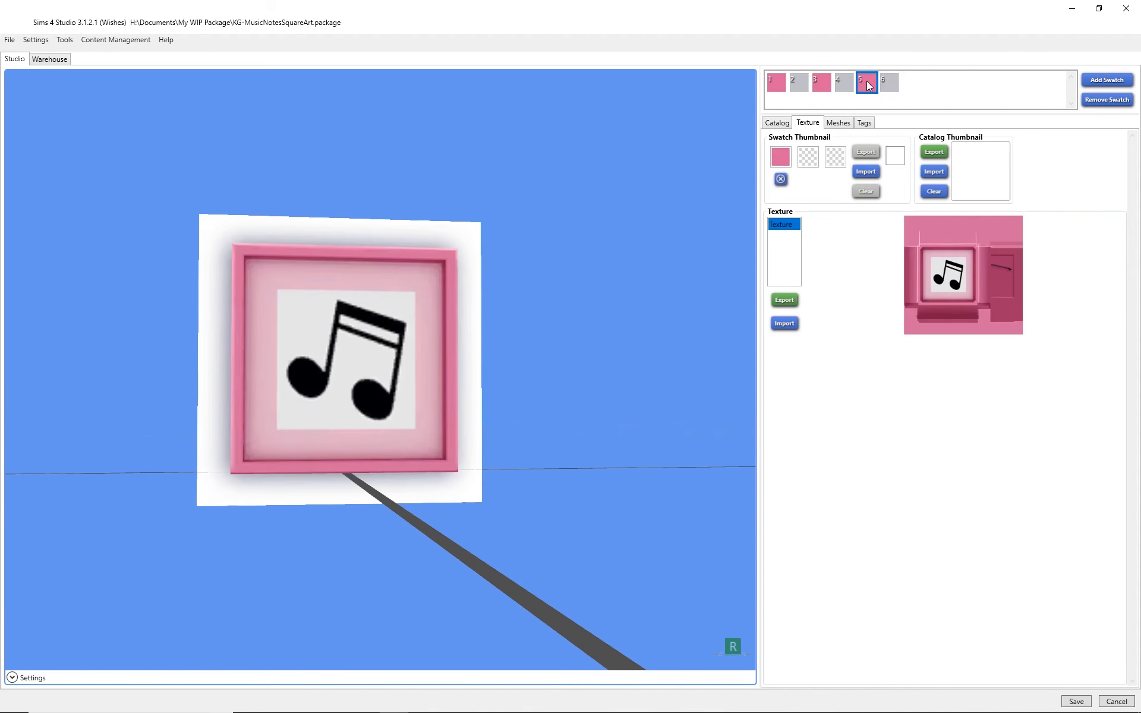
click(887, 84)
click(863, 89)
click(889, 84)
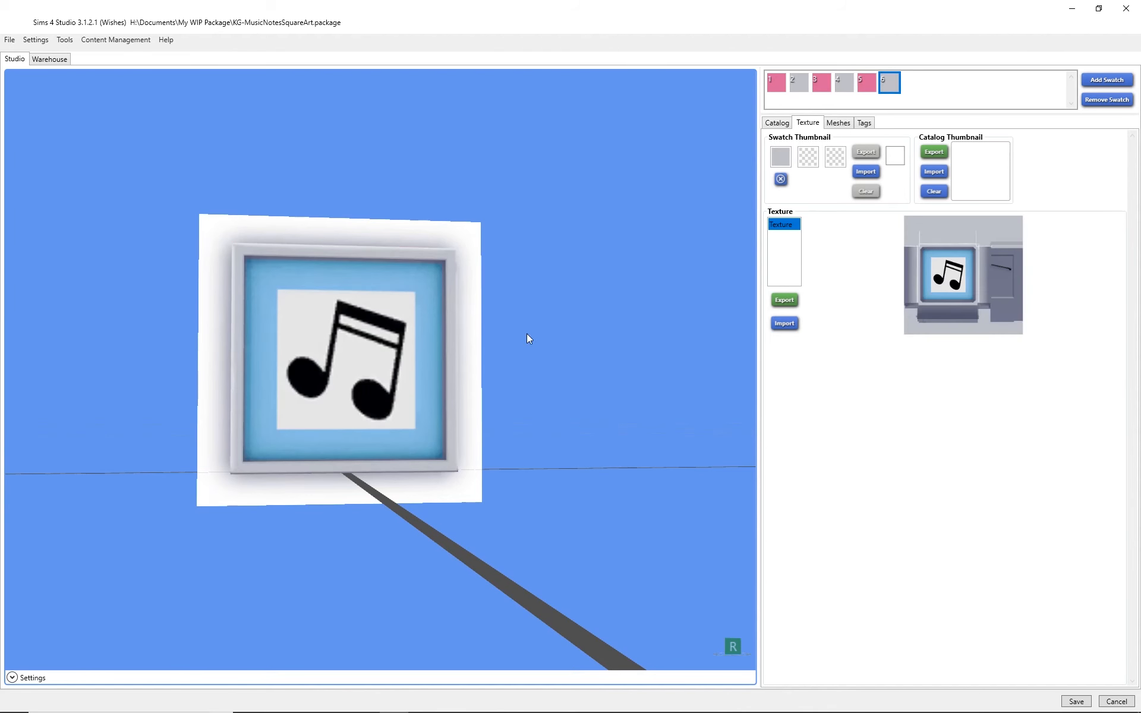
Remove the two matted double-note swatches, 6 and 5
right_drag(529, 338, 502, 319)
drag(509, 320, 547, 357)
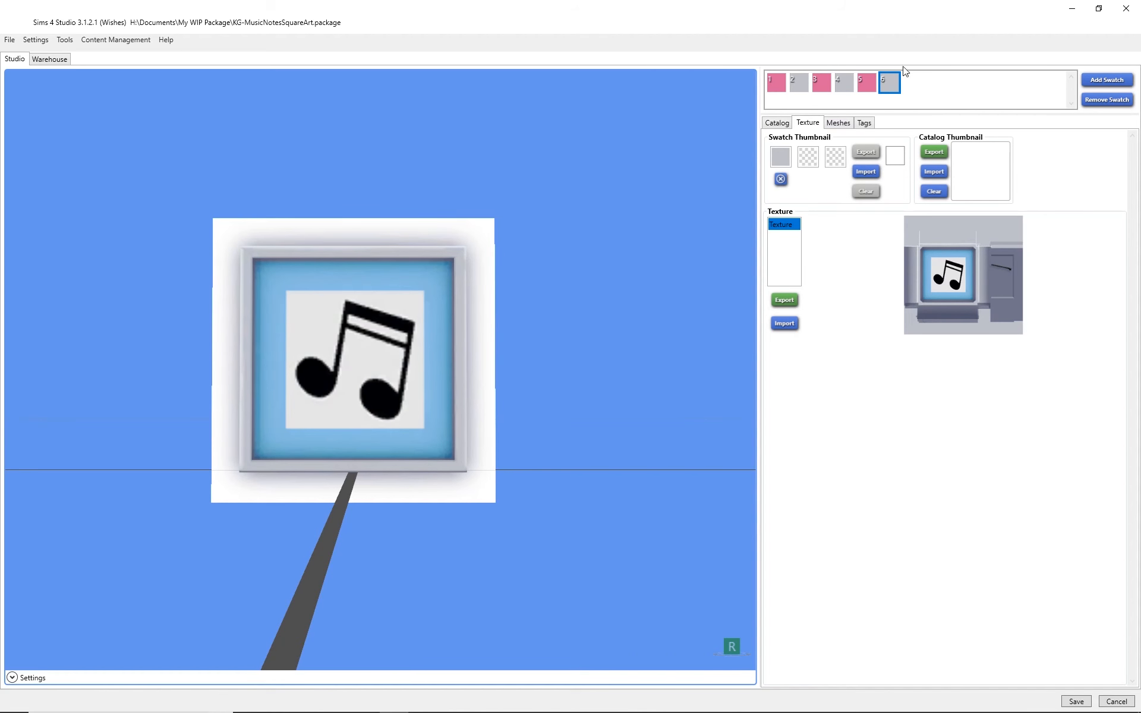
click(1122, 101)
click(1106, 100)
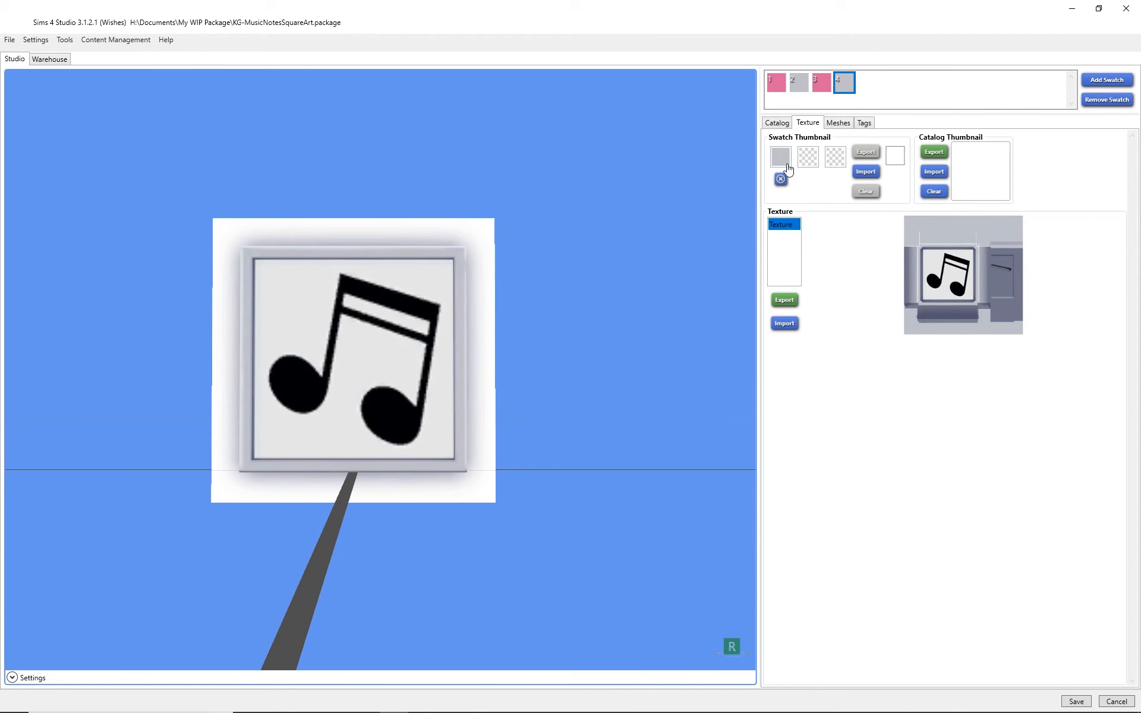
Set the catalog name to Music Notes Art and the description to Music Notes Art by the creator's name
click(771, 126)
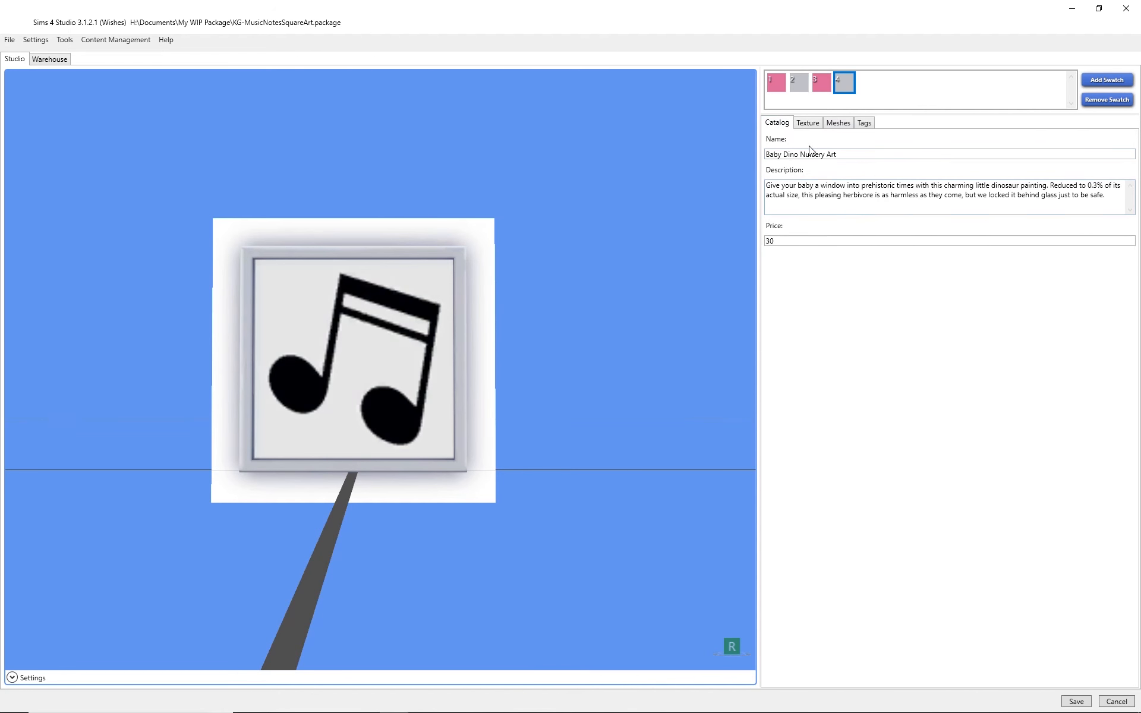
drag(835, 154, 652, 150)
text(Music Note)
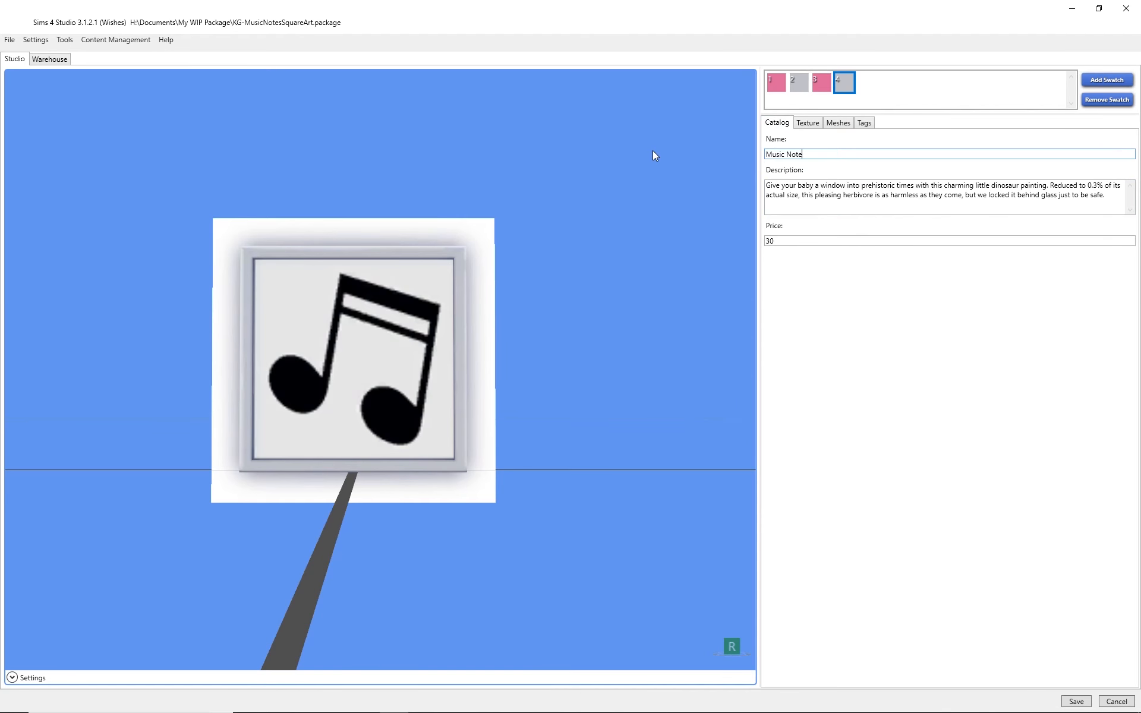
text(s Art)
key(Tab)
text(Music Notes Art by Krystal Gamer)
key(Tab)
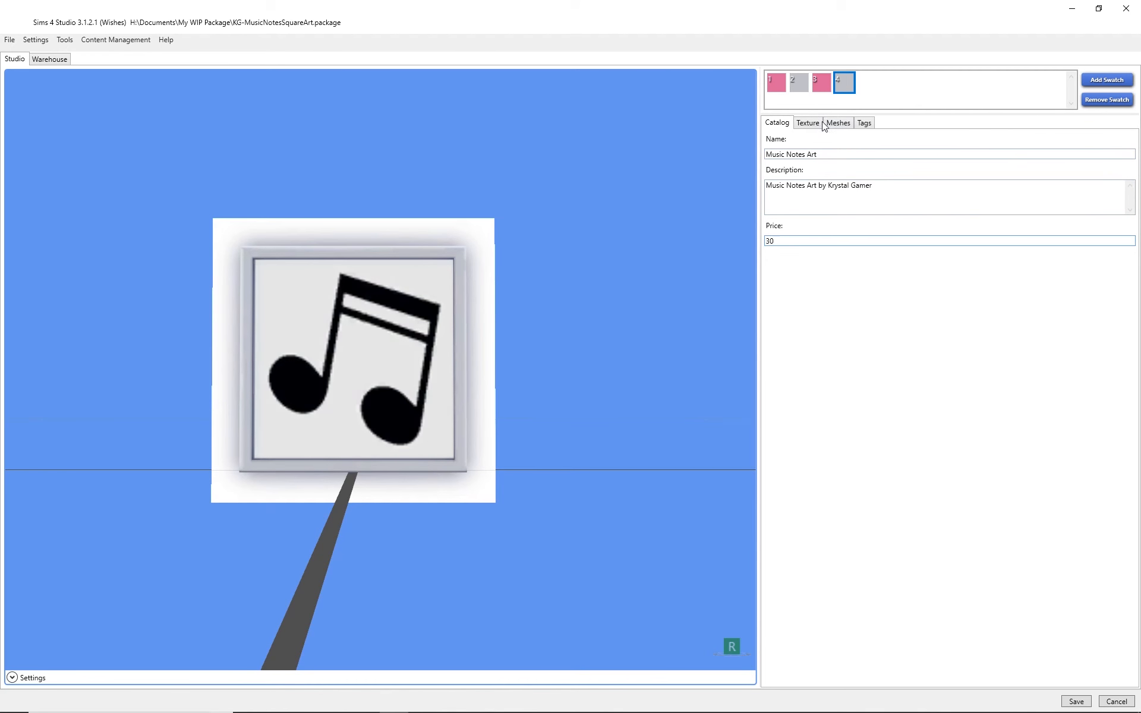
Remove the Blue and Gray color tags from swatch 4, keeping White
click(865, 123)
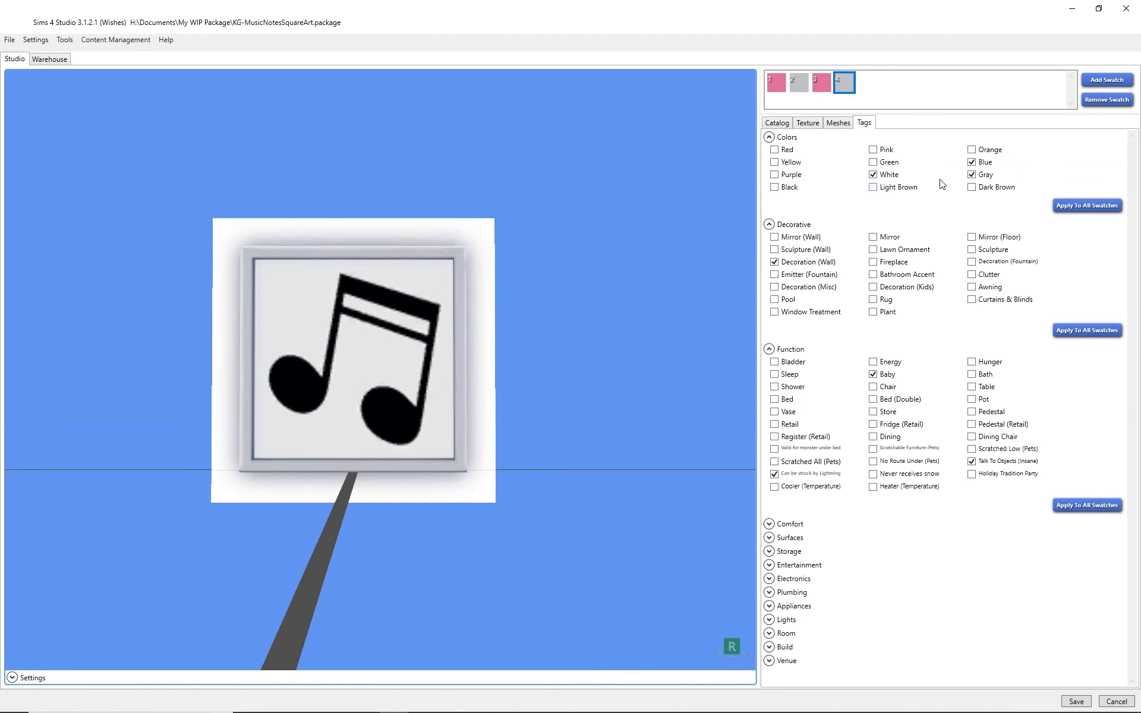
right_drag(512, 372, 515, 370)
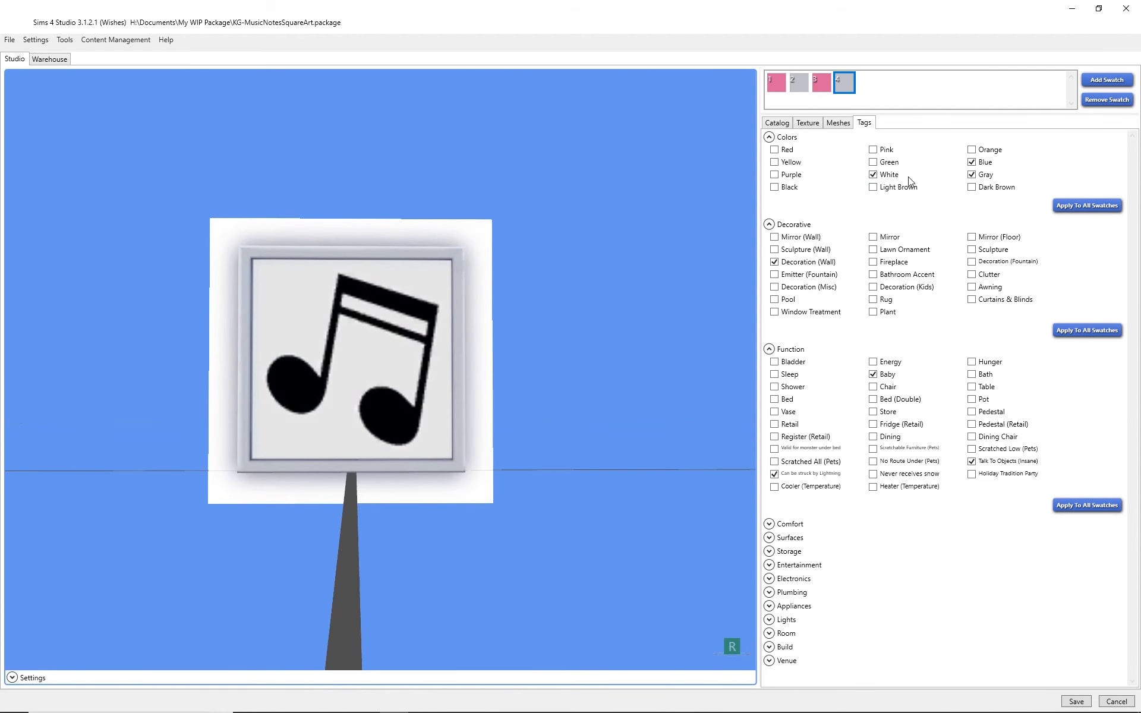
click(978, 163)
click(985, 177)
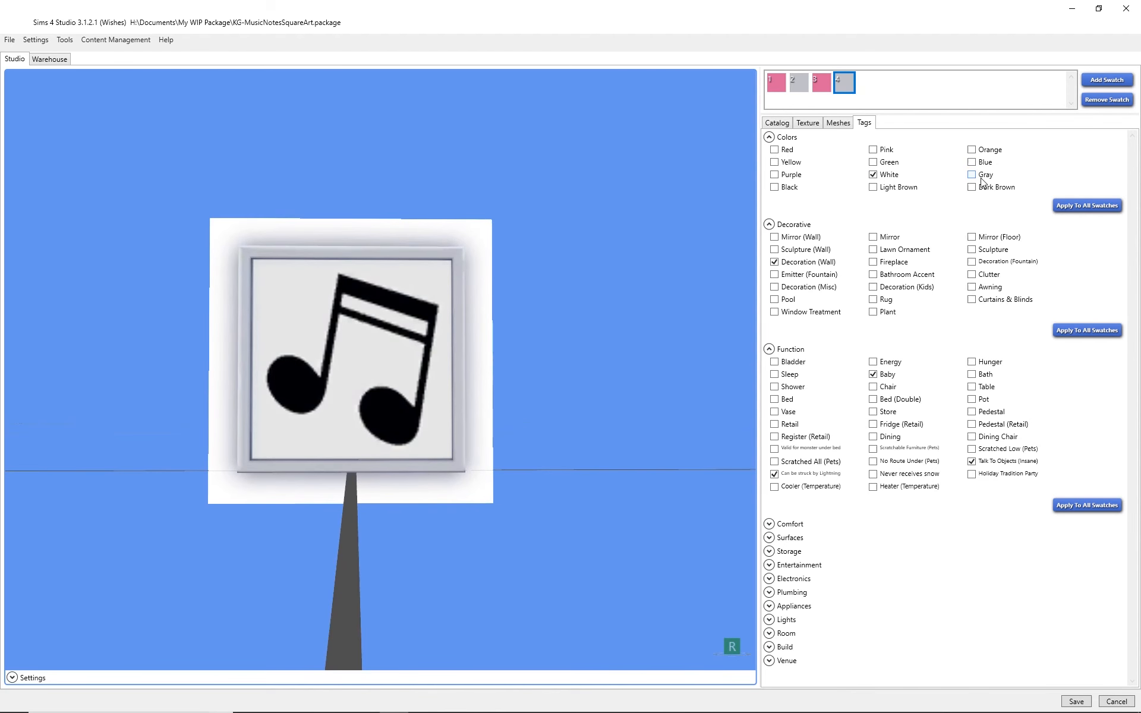
On pink swatch 3, remove the Gray color tag and add the Black and White tags
click(817, 89)
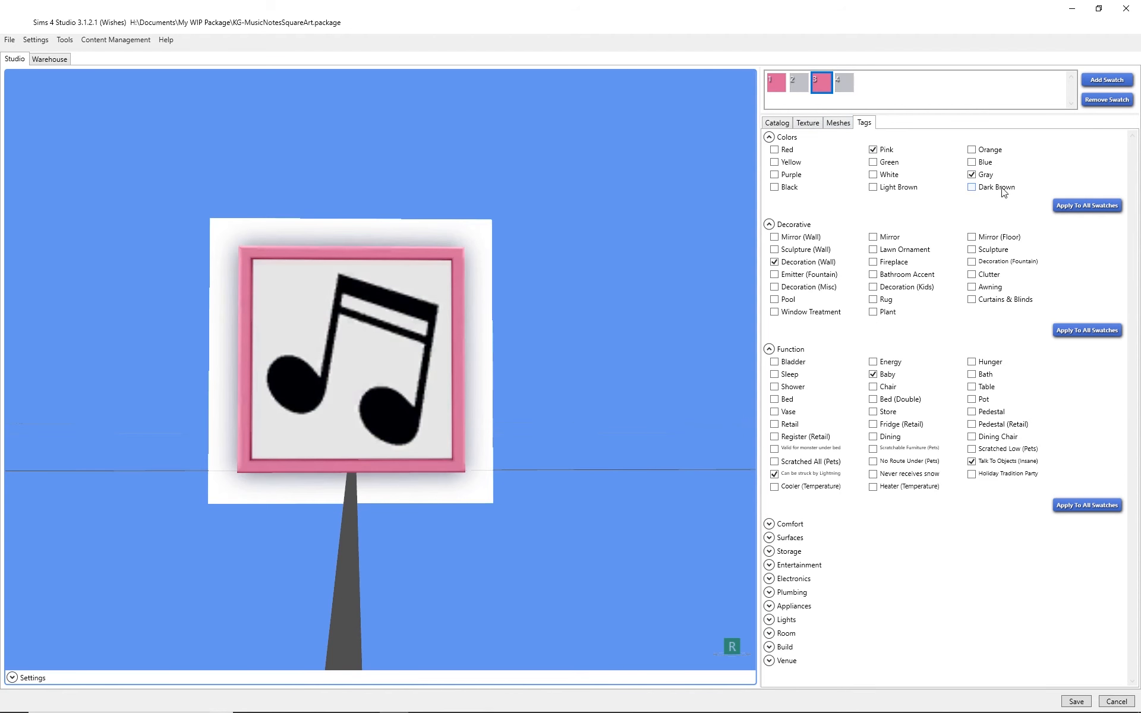
click(981, 174)
click(778, 189)
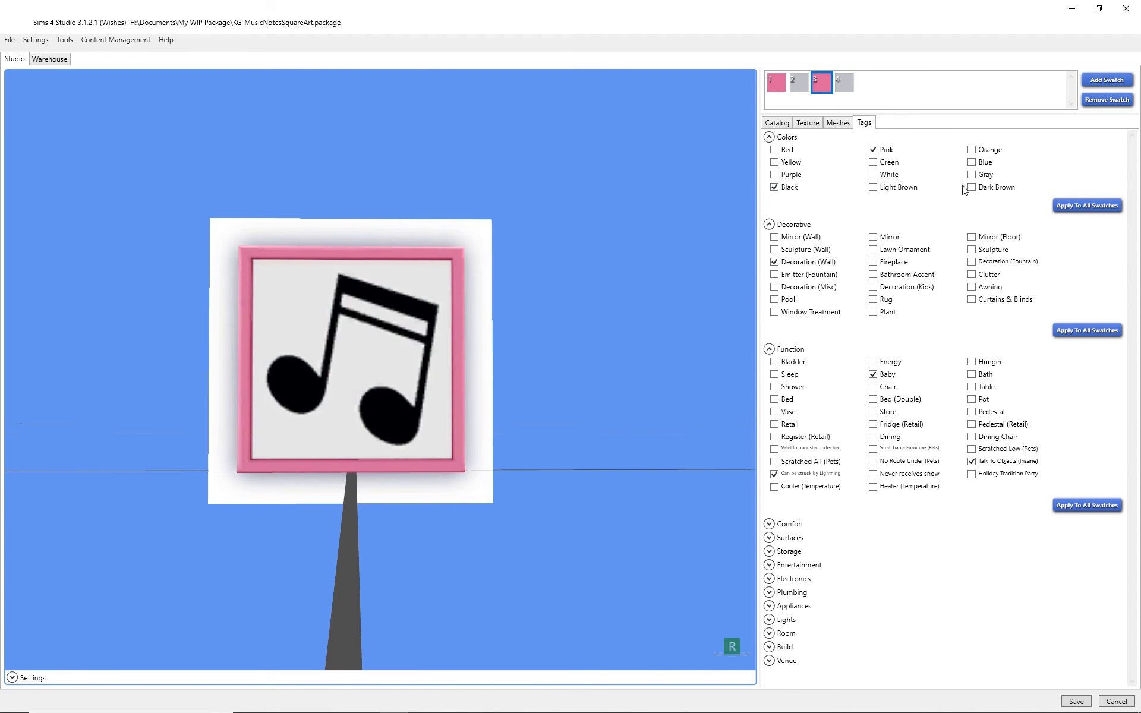
click(894, 178)
Remove the Gray and Blue color tags from swatch 2, and on swatch 1 replace Gray with Black and White
click(796, 89)
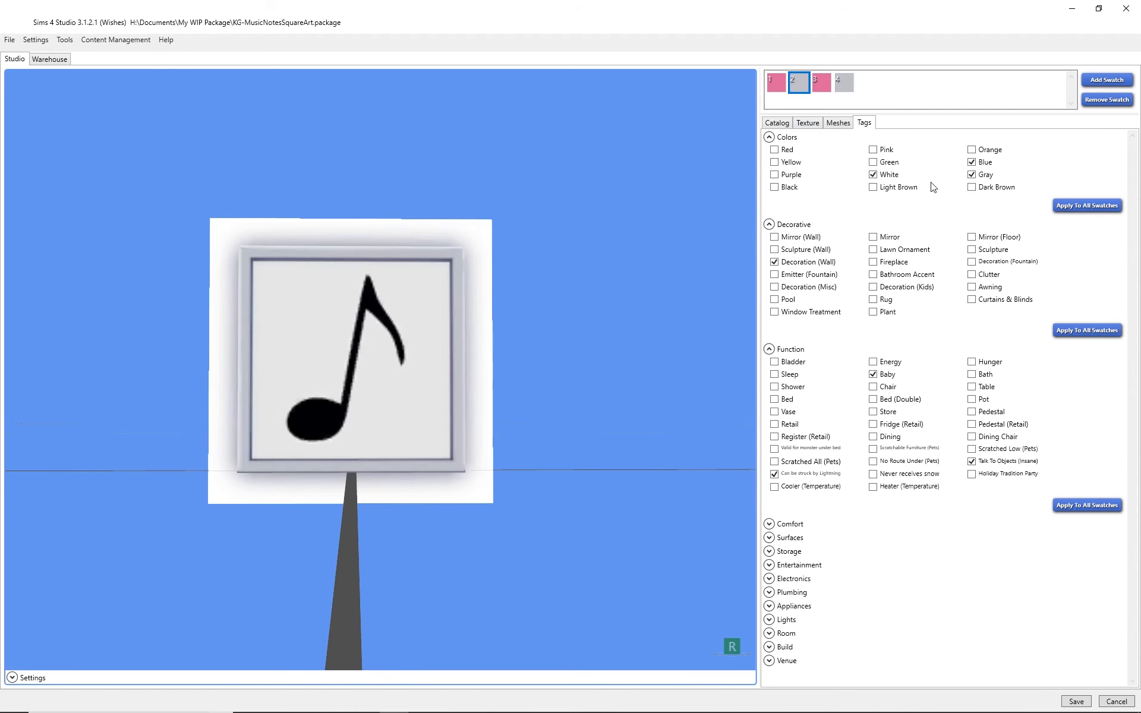
click(981, 176)
click(975, 162)
click(775, 88)
click(990, 177)
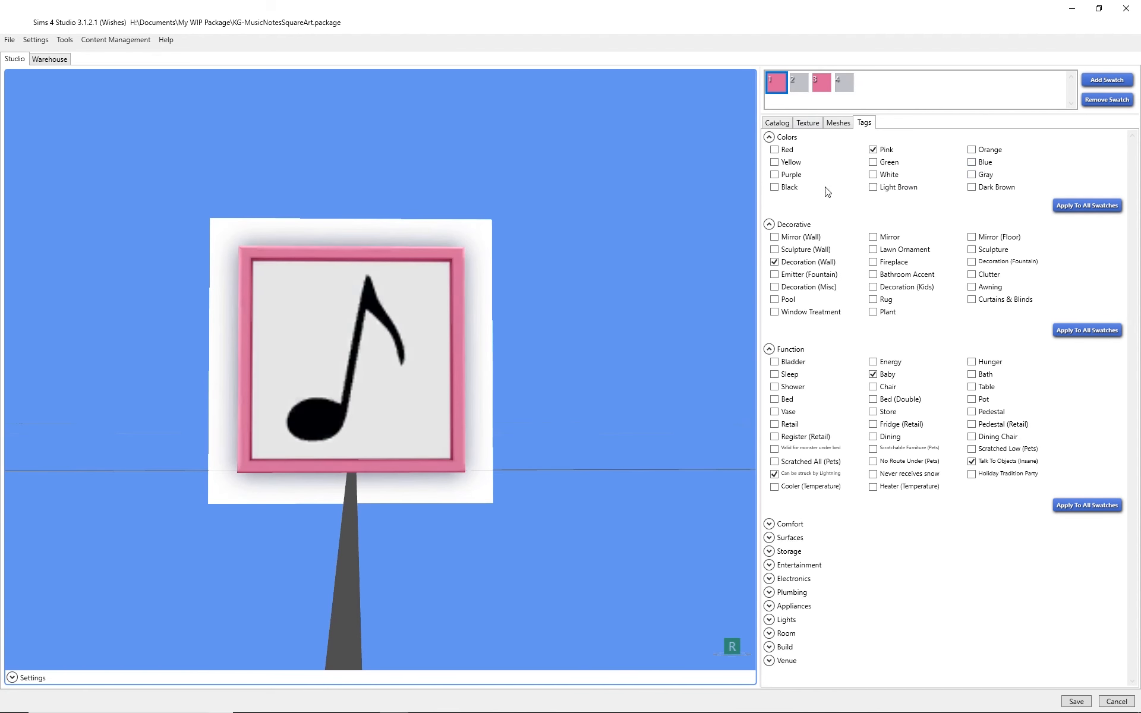
click(786, 189)
Add the Black color tag to grey-framed swatches 4 and 2, checking the color tags of the other swatches
click(800, 79)
click(830, 79)
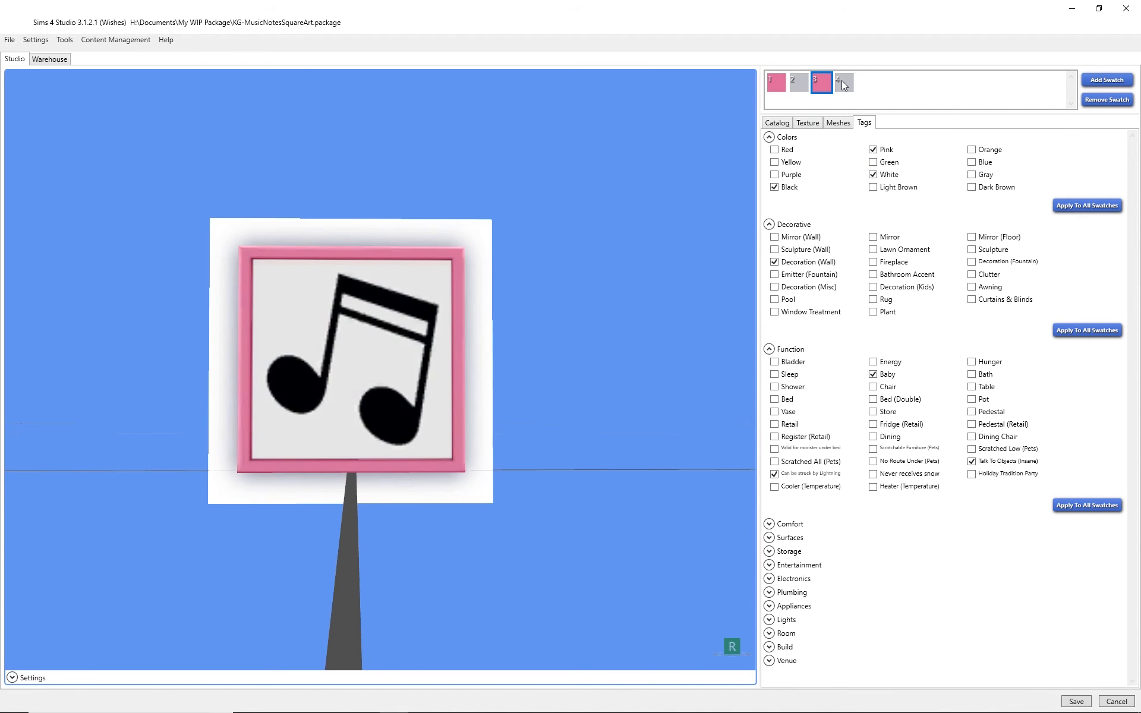
click(841, 80)
click(800, 82)
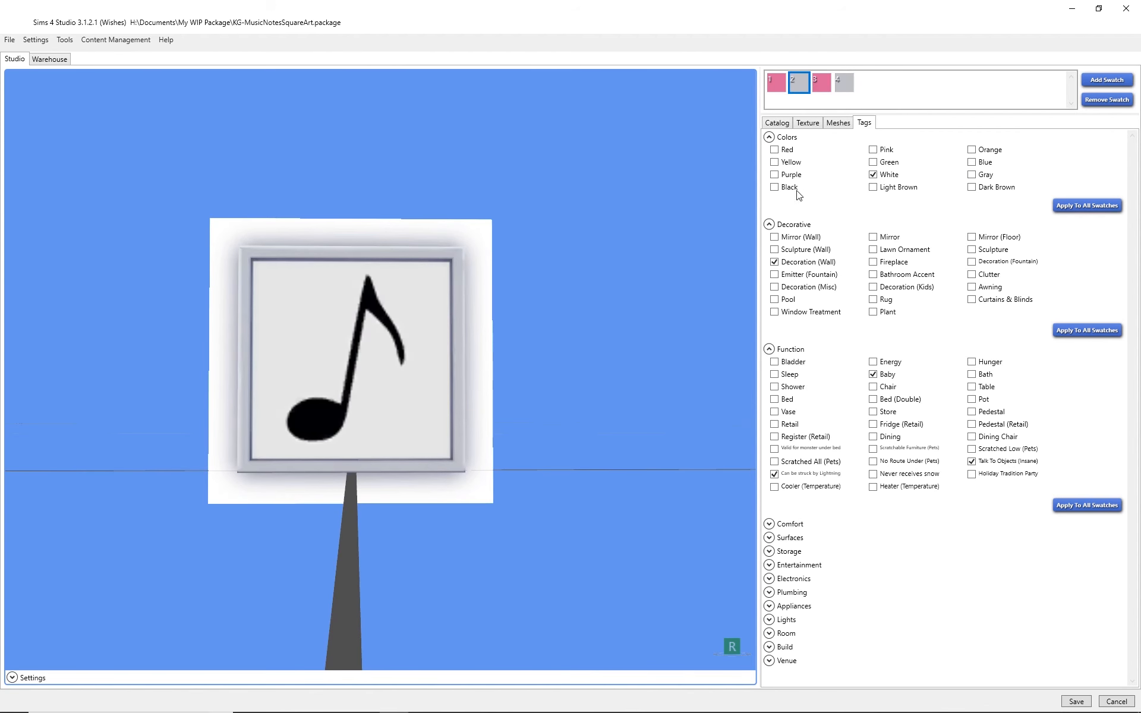
click(844, 80)
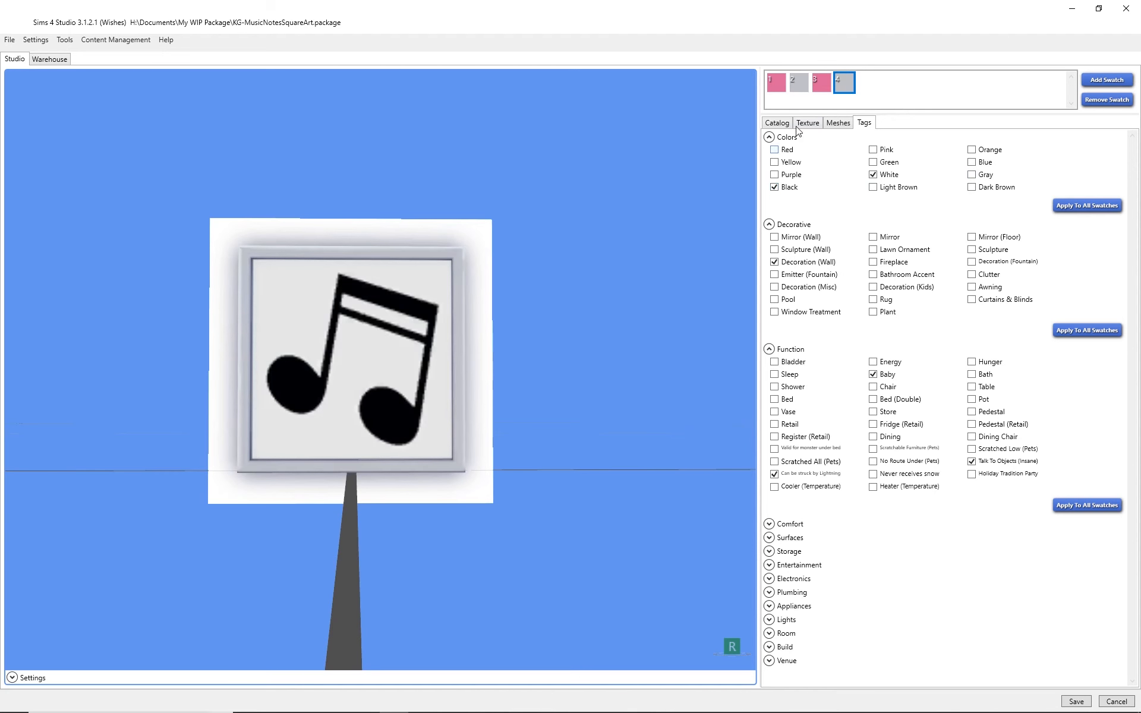
click(777, 86)
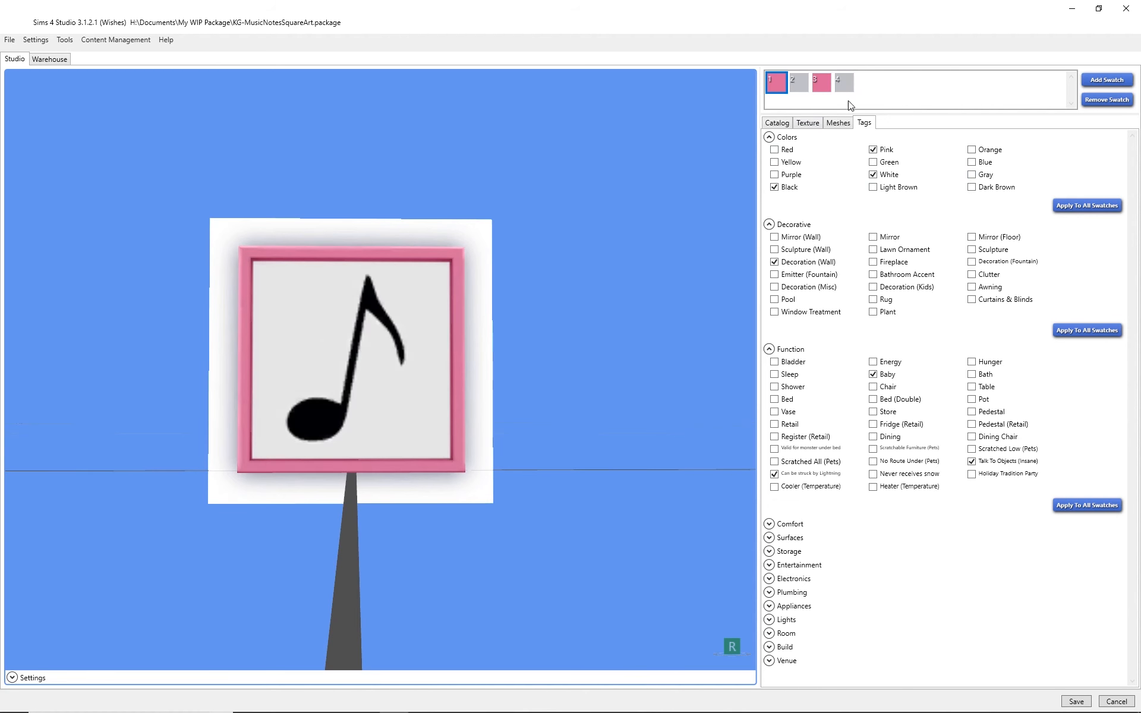
click(776, 123)
click(808, 125)
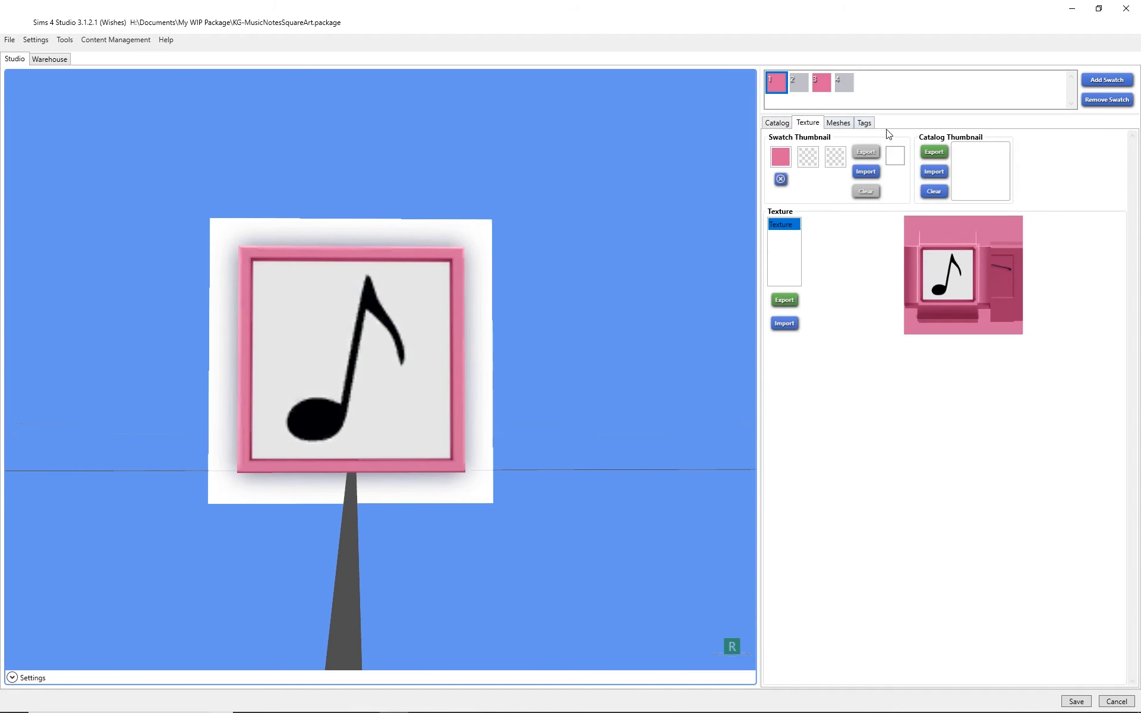
click(835, 124)
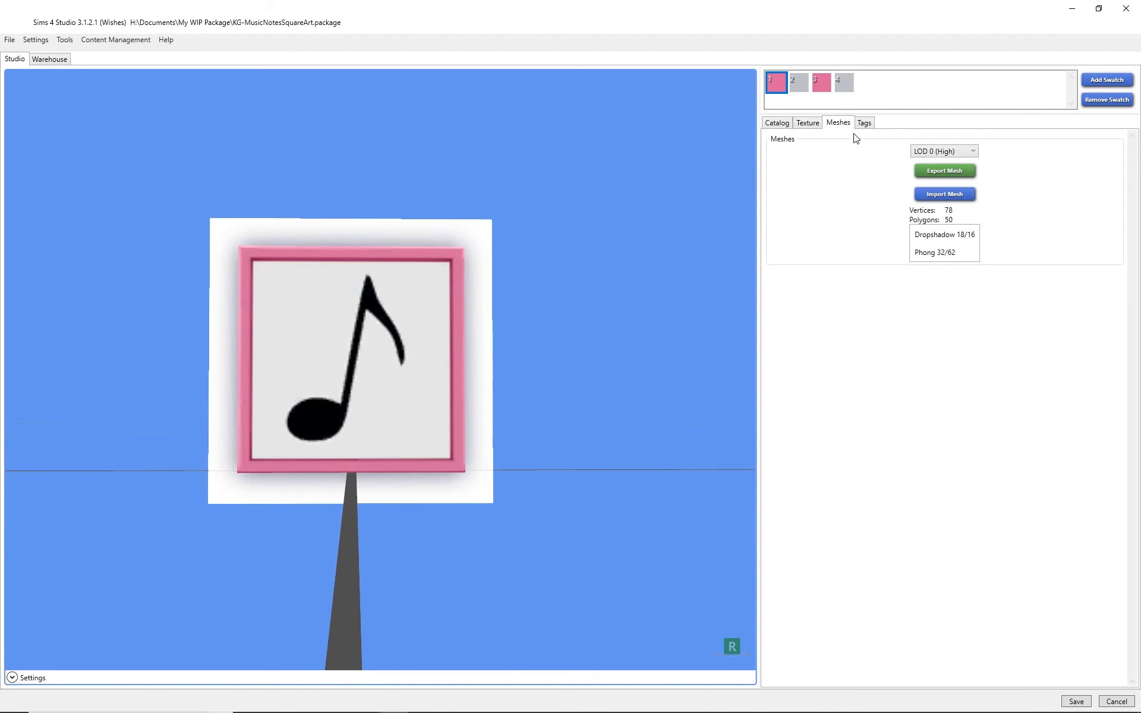
Remove the Baby function tag from swatch 1 and apply the Function tags to all swatches
click(867, 124)
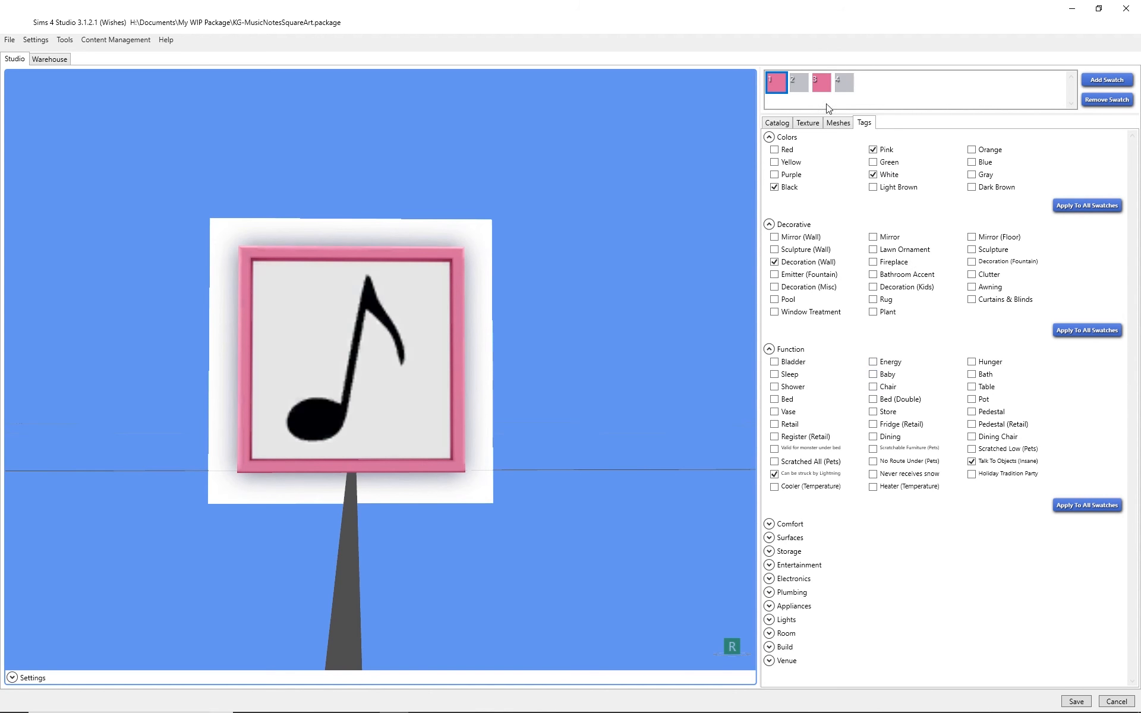
click(1097, 507)
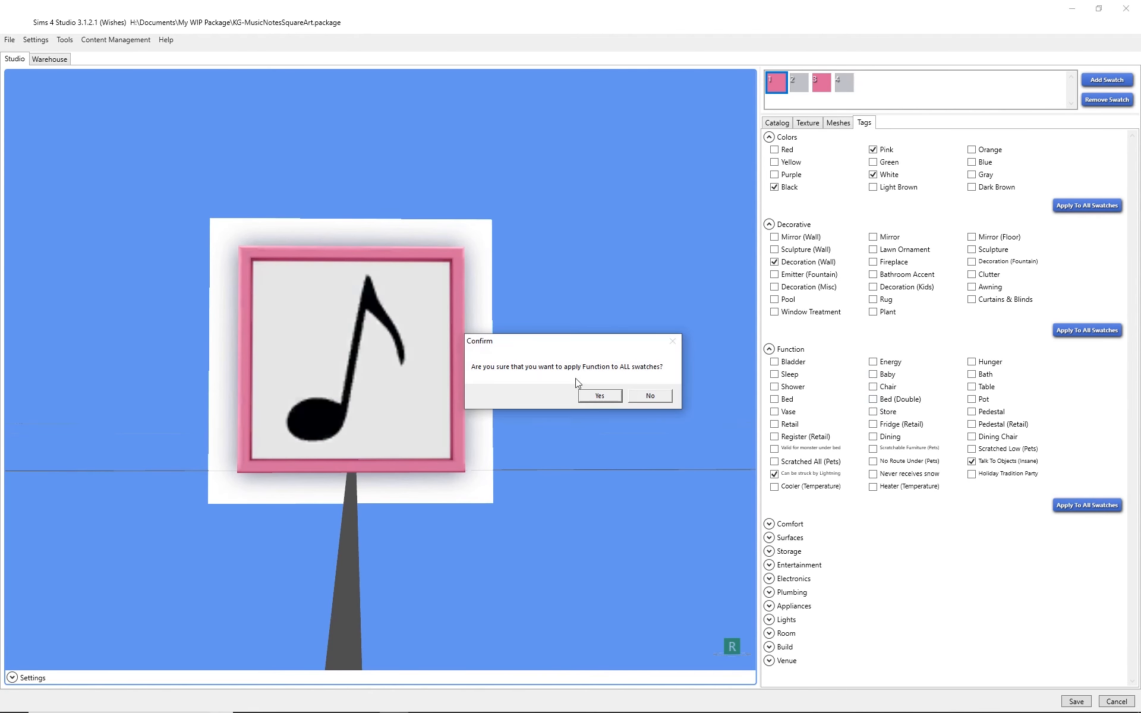
click(598, 397)
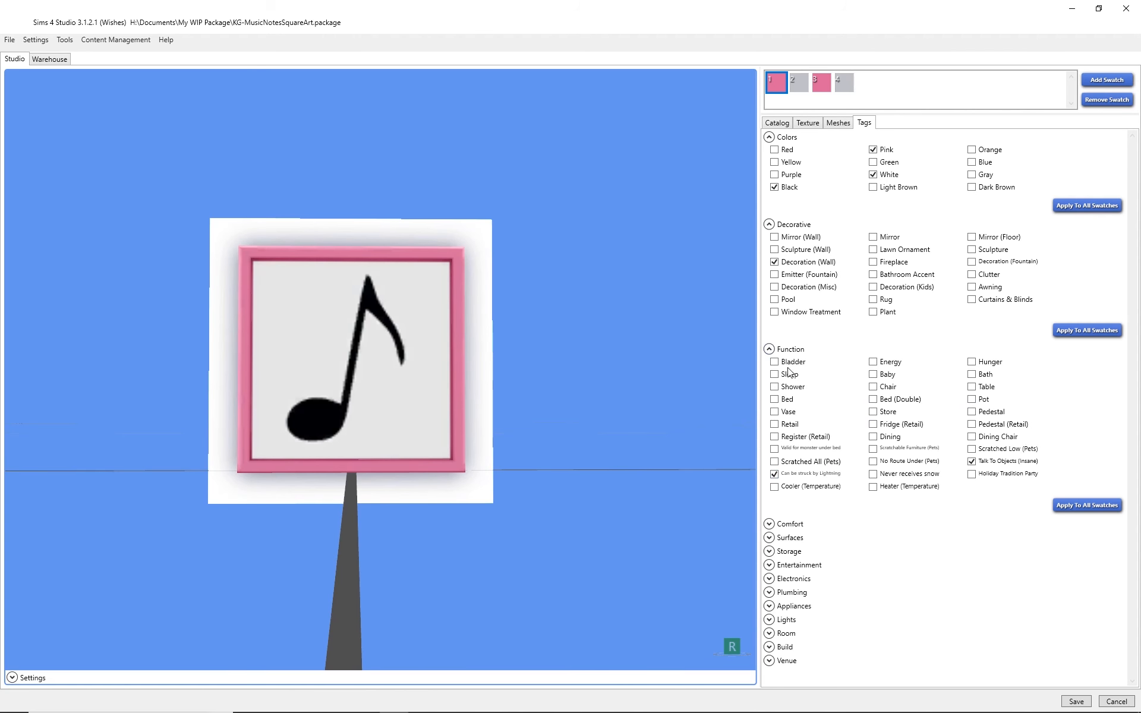
Check the tags on swatches 2, 3 and 4, plus the catalog details, texture and tags of swatch 1
click(796, 80)
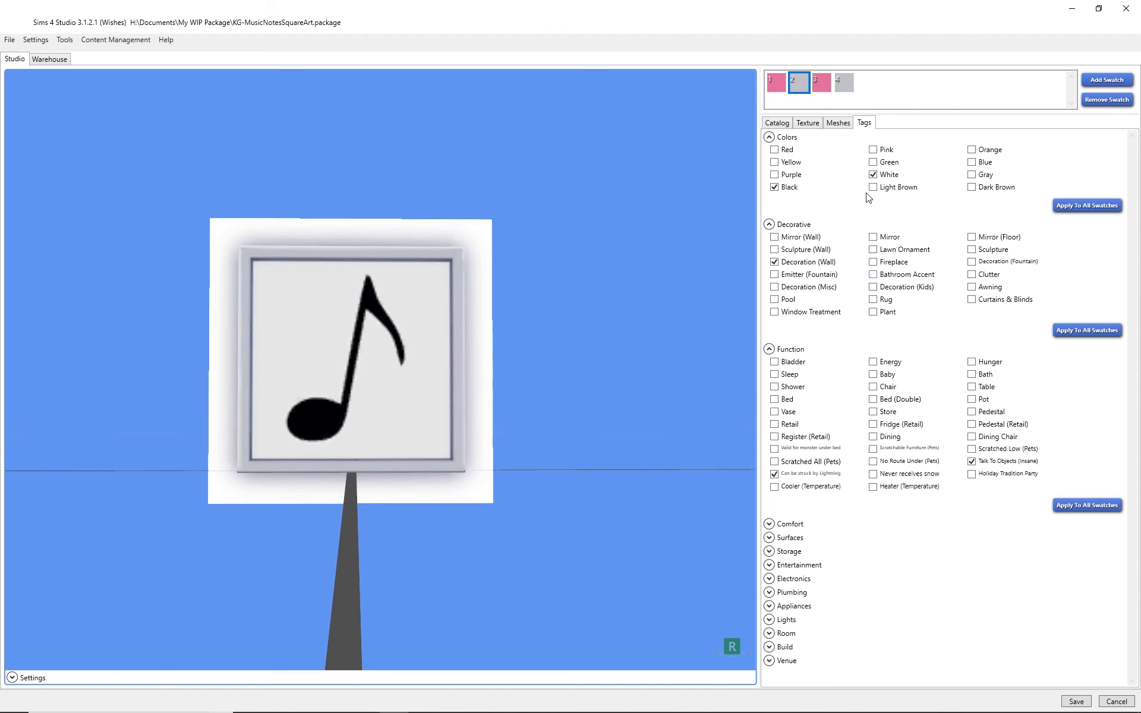
click(826, 86)
click(840, 84)
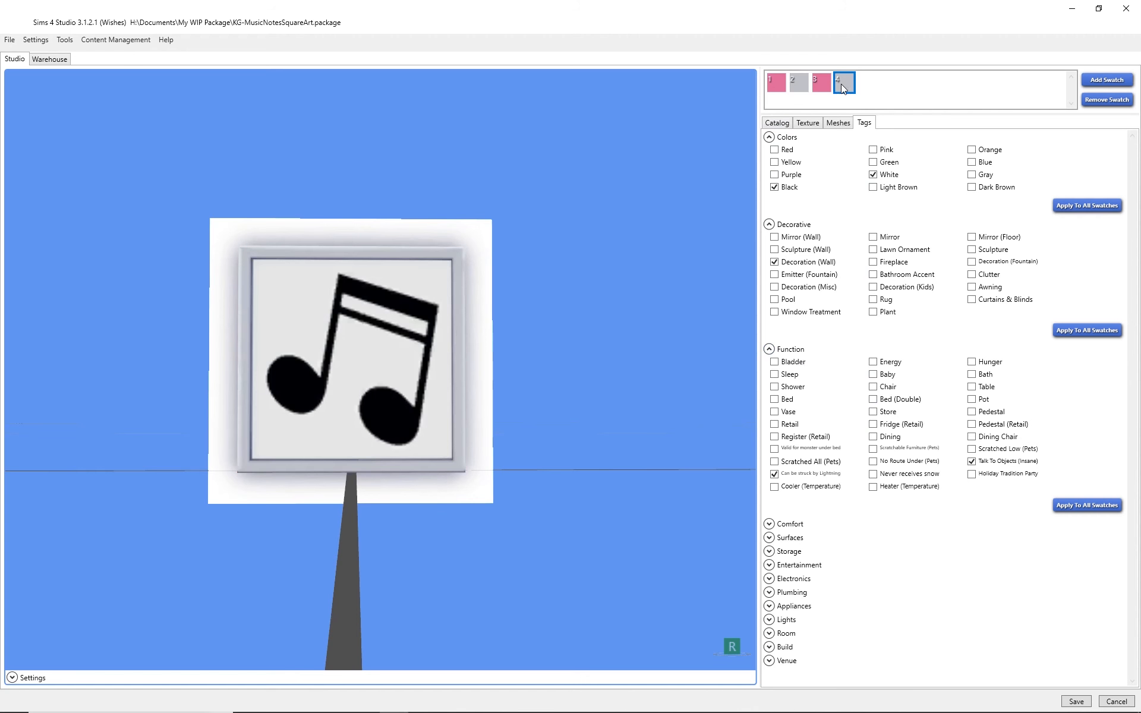
click(781, 76)
click(778, 124)
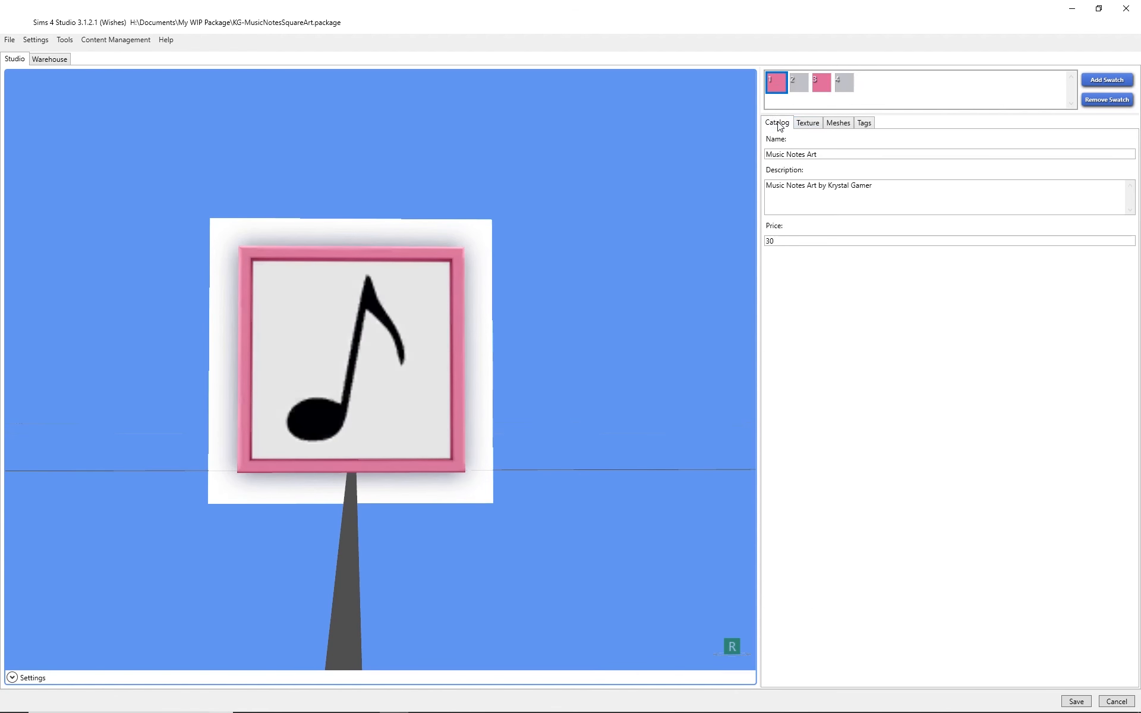
click(866, 126)
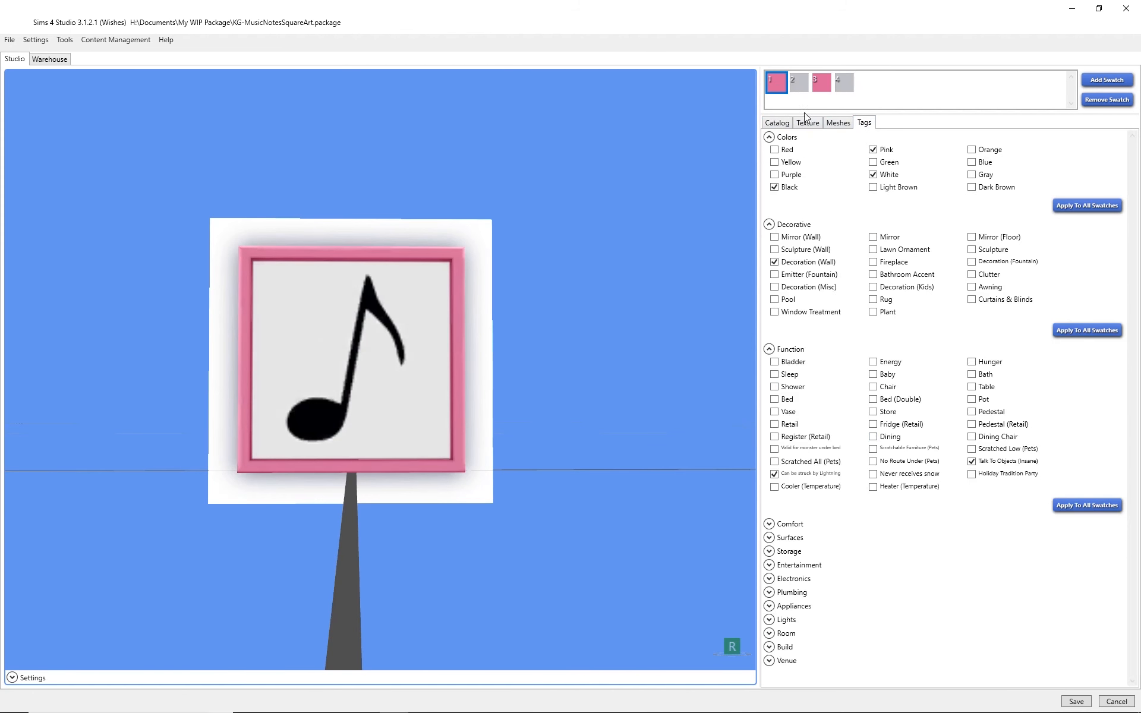
click(772, 123)
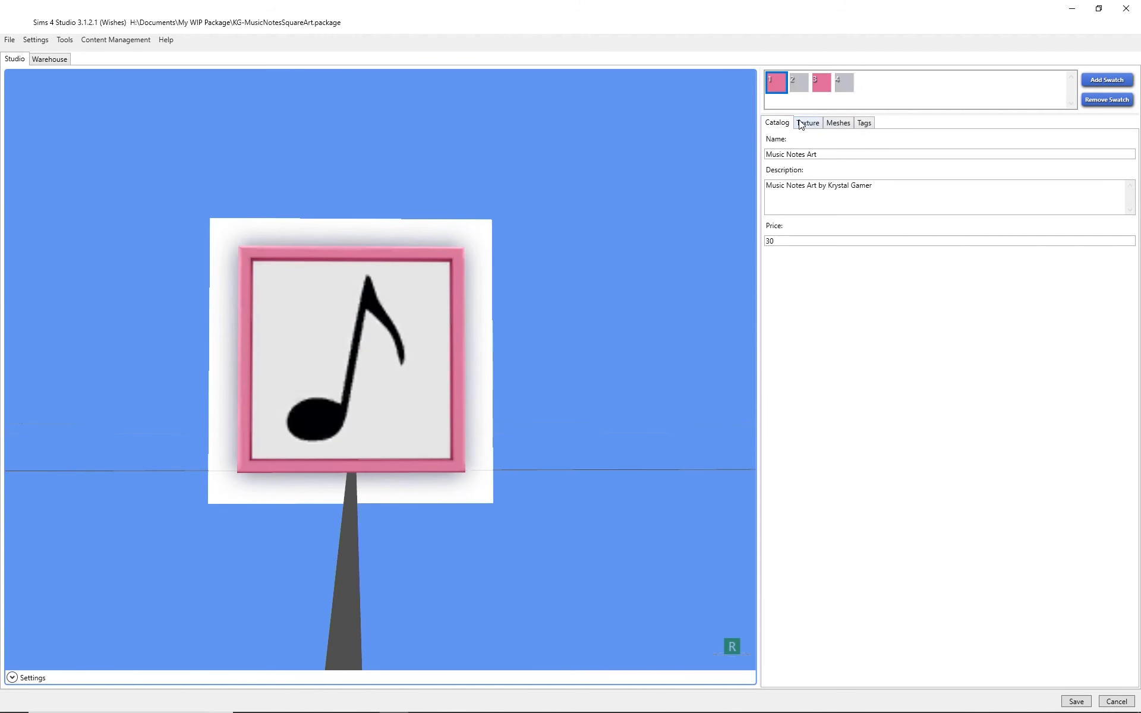
click(807, 123)
click(863, 124)
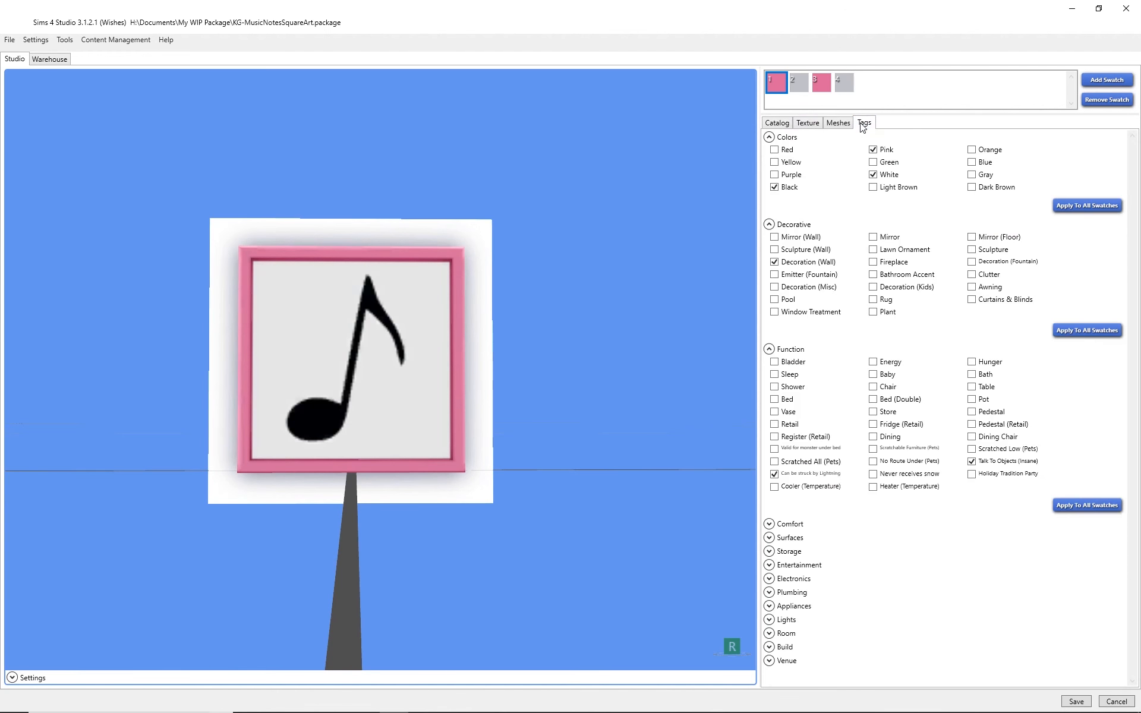
Add a fifth swatch copied from pink swatch 1 and a sixth swatch copied from grey swatch 4
click(806, 124)
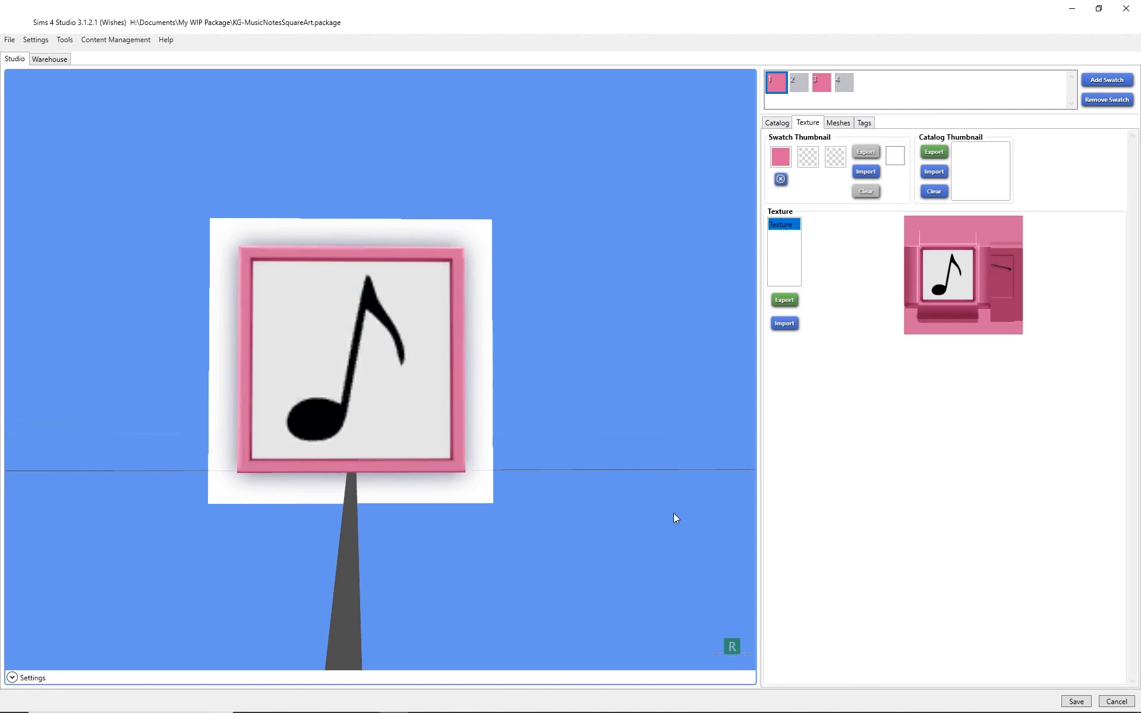
click(1104, 87)
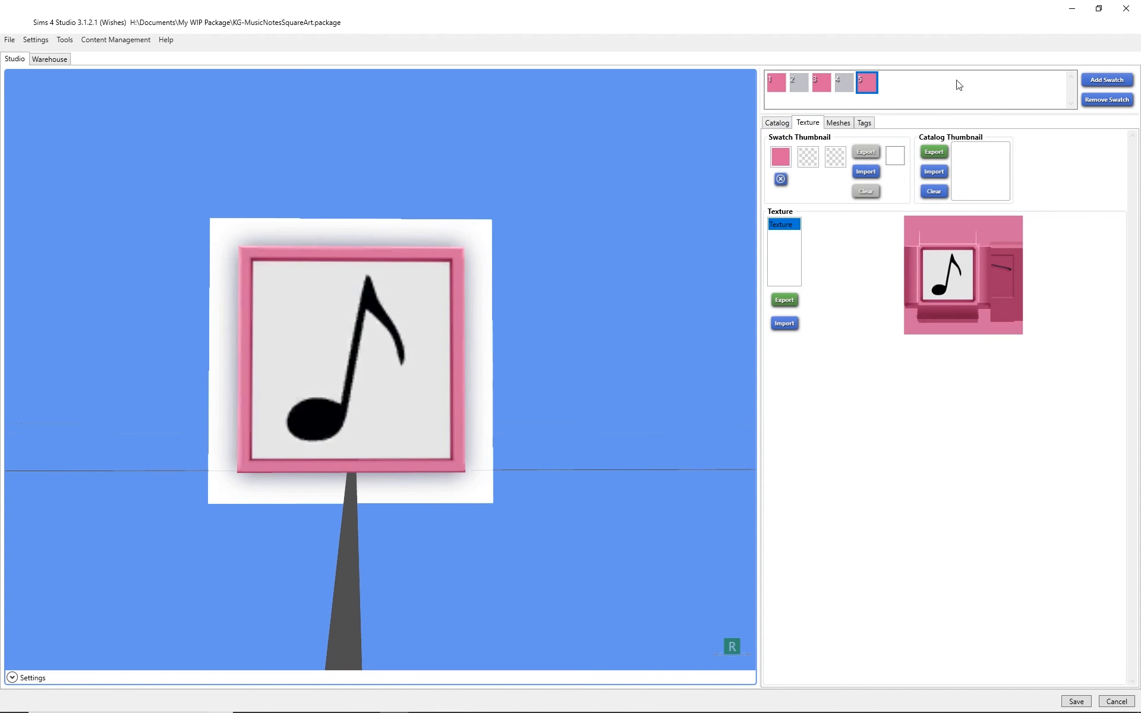
click(847, 83)
click(1095, 85)
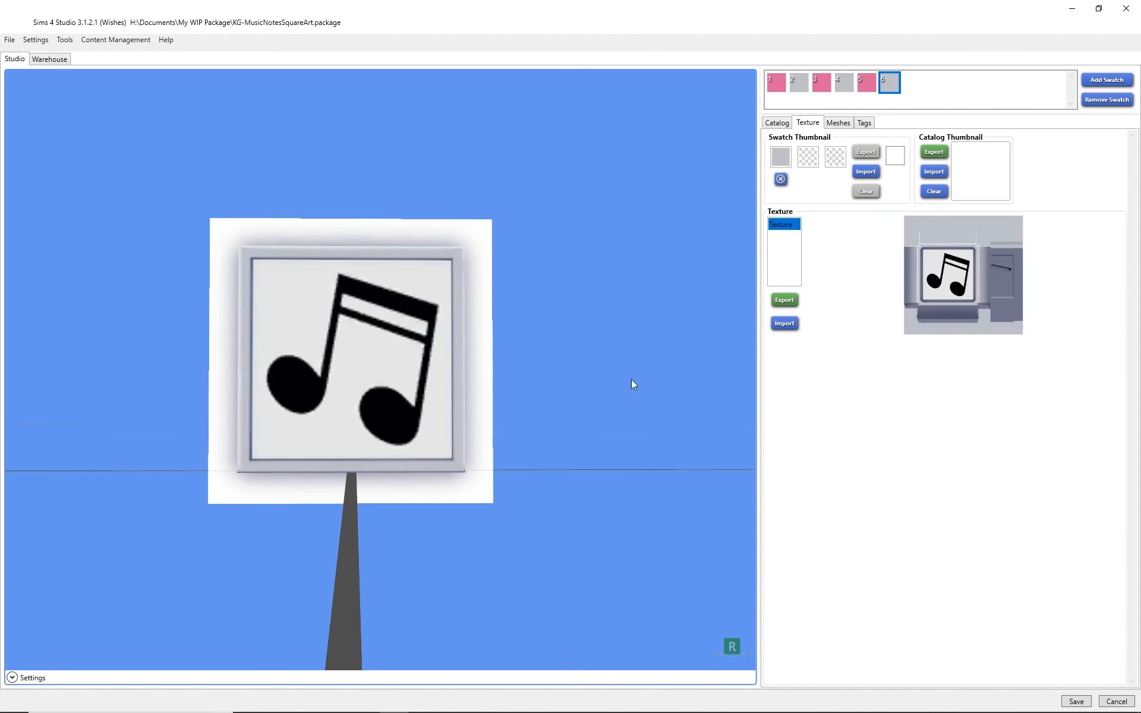
Switch to Photoshop and, in Untitled-1, hide the double-note Layer 5, then show and select the treble clef Layer 6
key(alt+Tab)
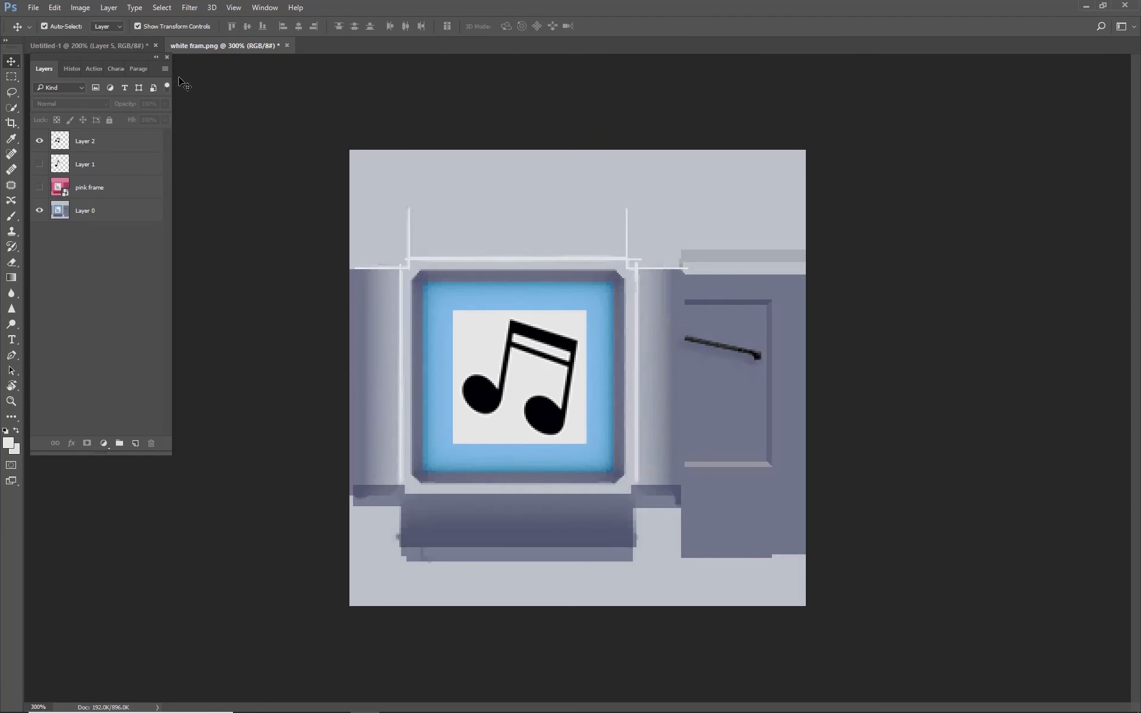
click(126, 45)
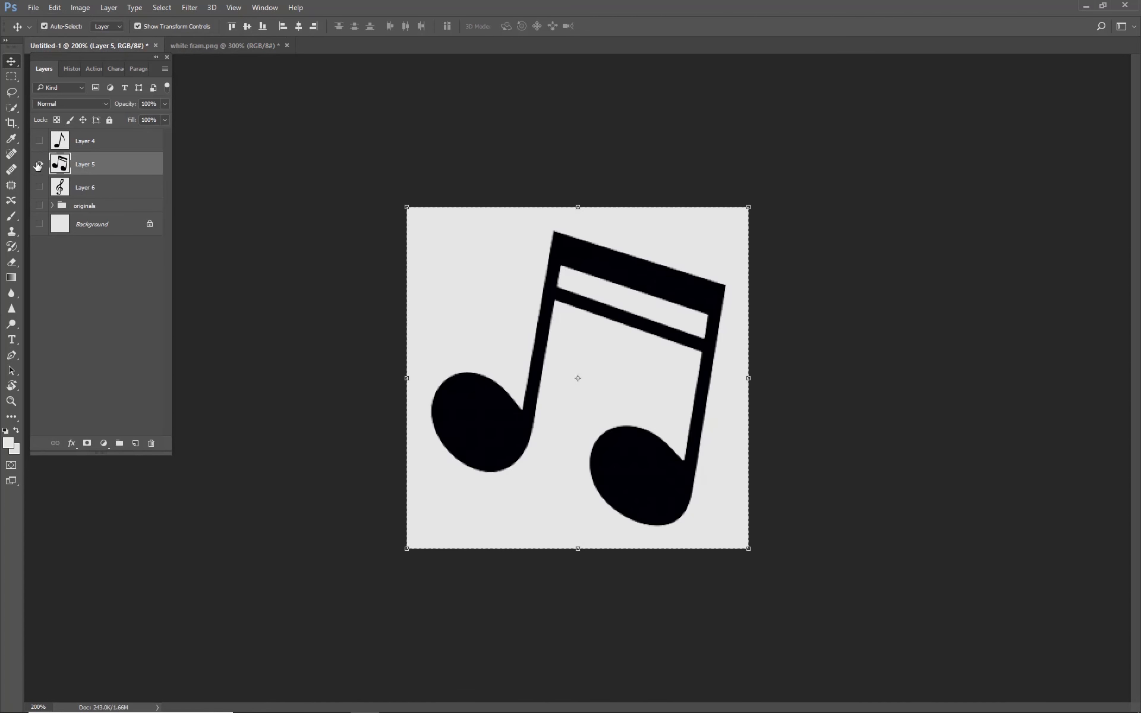
click(39, 164)
click(39, 187)
click(107, 188)
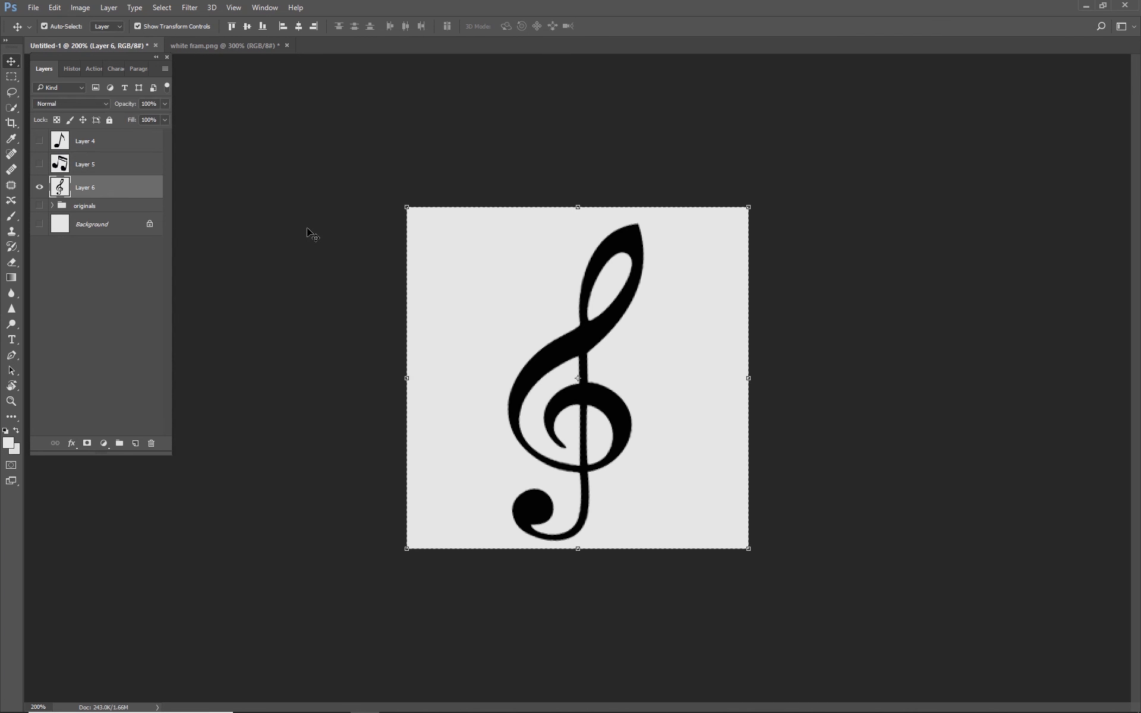
Copy the treble clef image into white fram.png, scale and position it to fill the inner frame, and save the texture under a new name
key(ctrl+a)
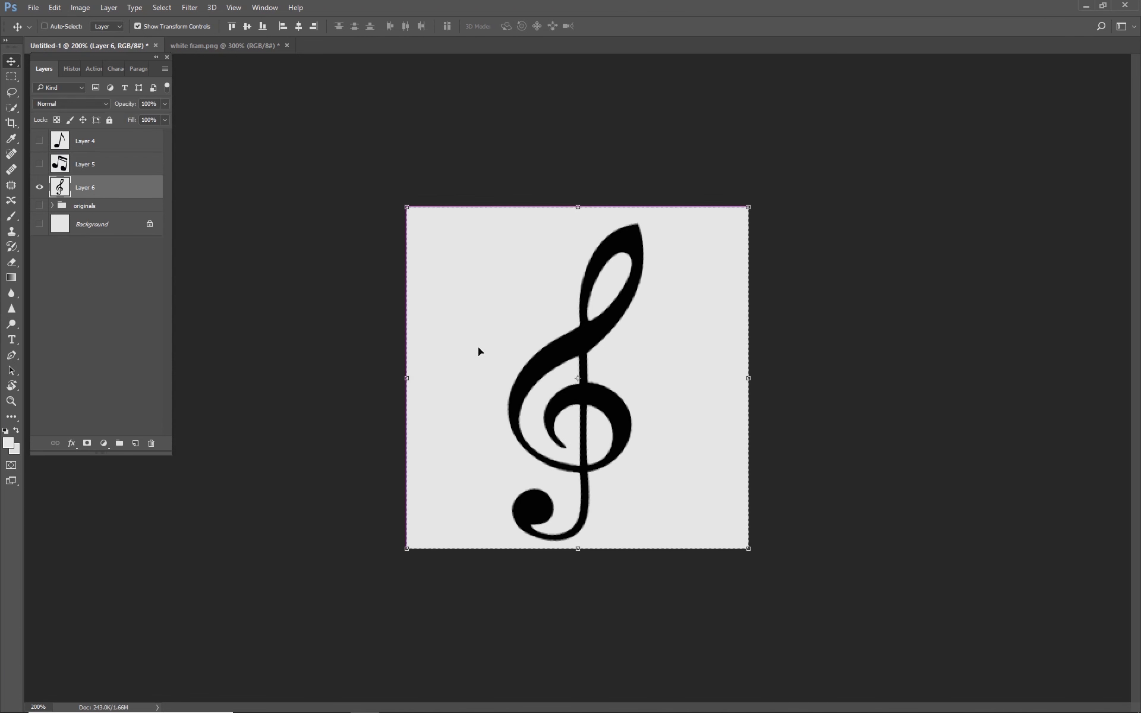
key(ctrl+c)
click(209, 45)
key(ctrl+v)
shift+drag(863, 664, 559, 360)
drag(504, 304, 576, 436)
key(Return)
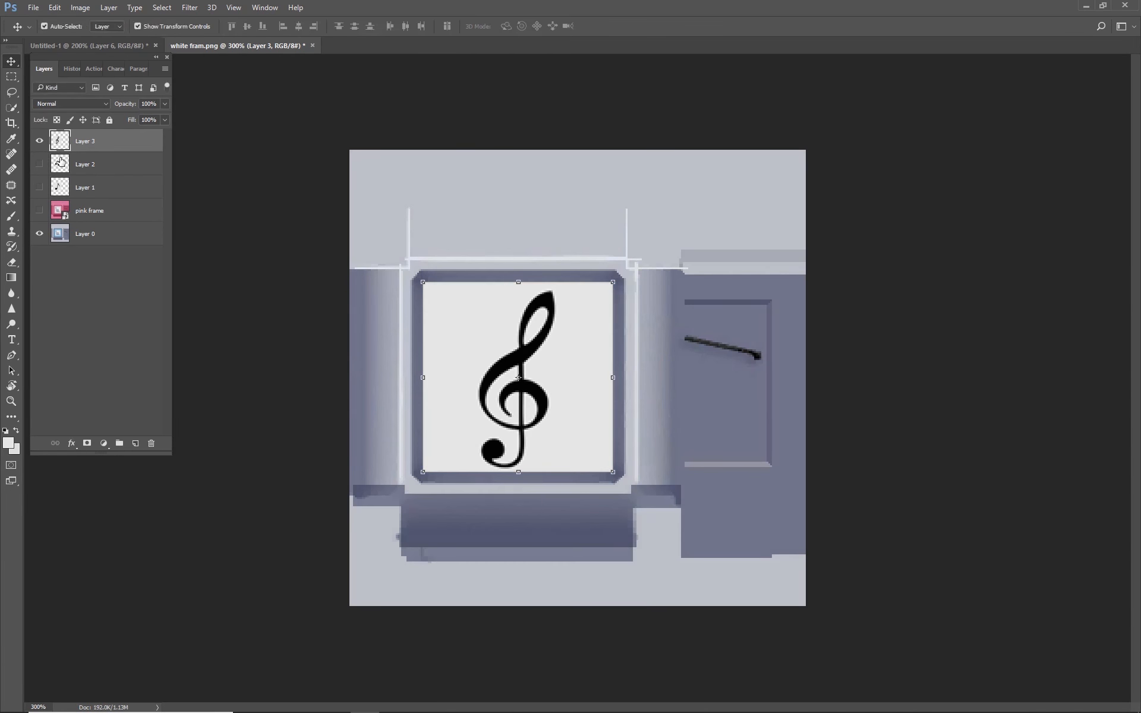
key(ctrl+shift+s)
Switch to Sims 4 Studio, check the textures of swatches 1 to 6, and save the package
click(775, 81)
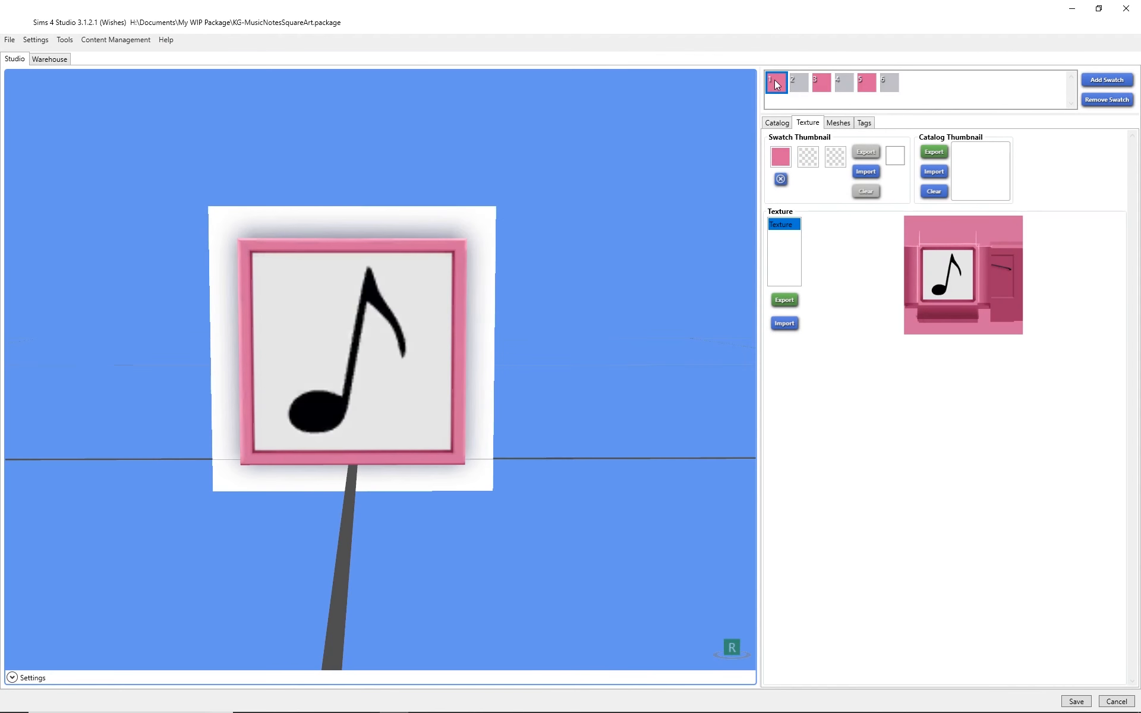
click(800, 83)
click(821, 83)
click(844, 85)
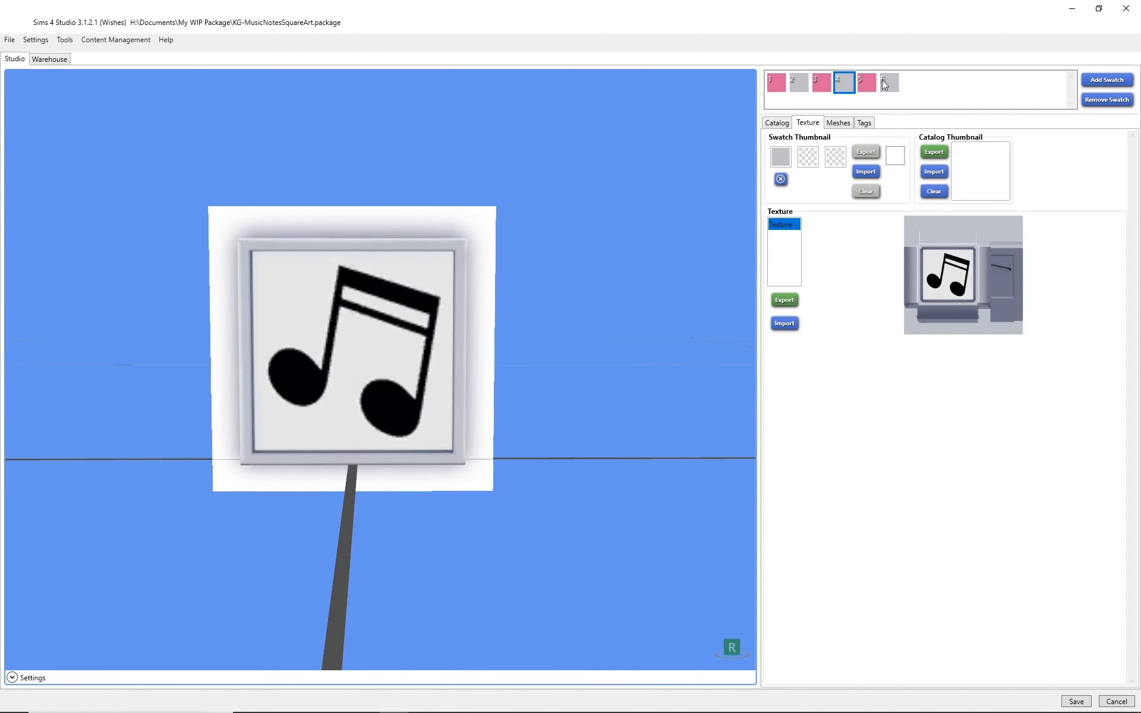
click(867, 83)
click(890, 82)
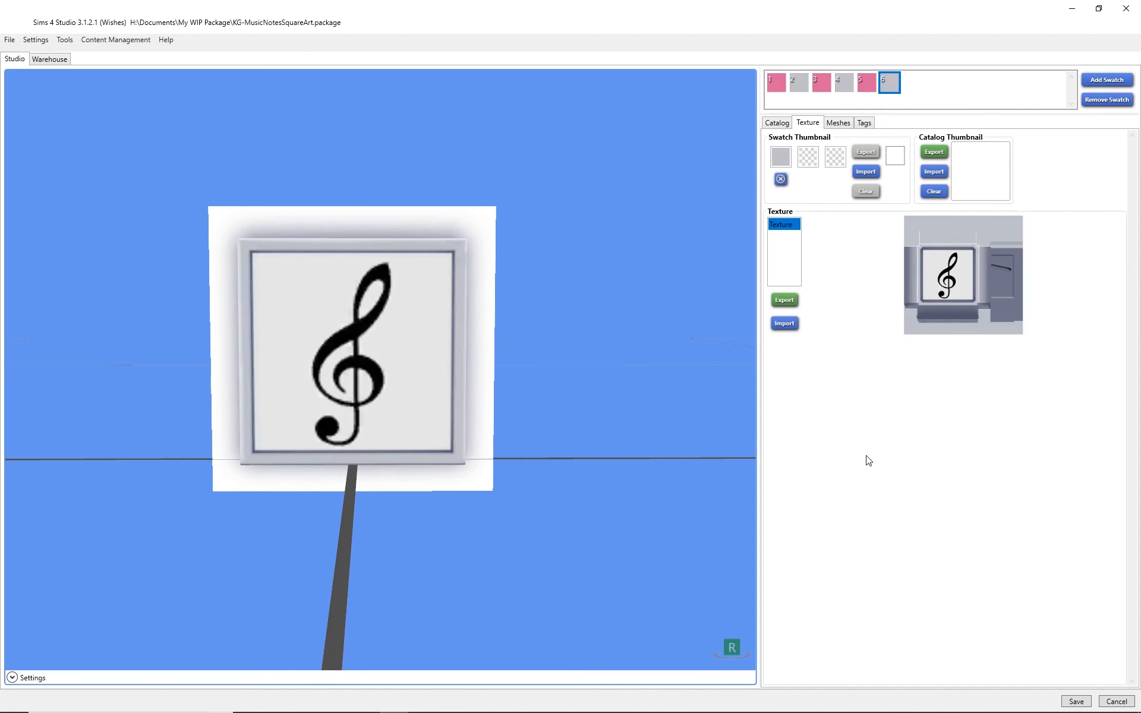
click(1076, 701)
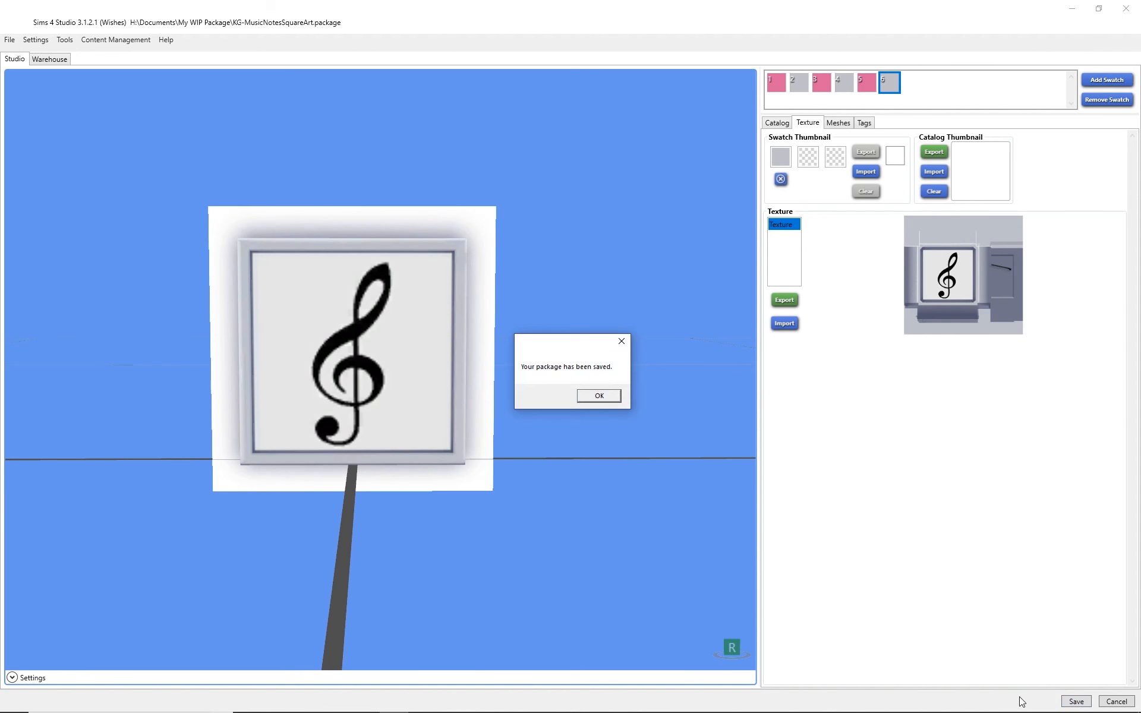
click(601, 396)
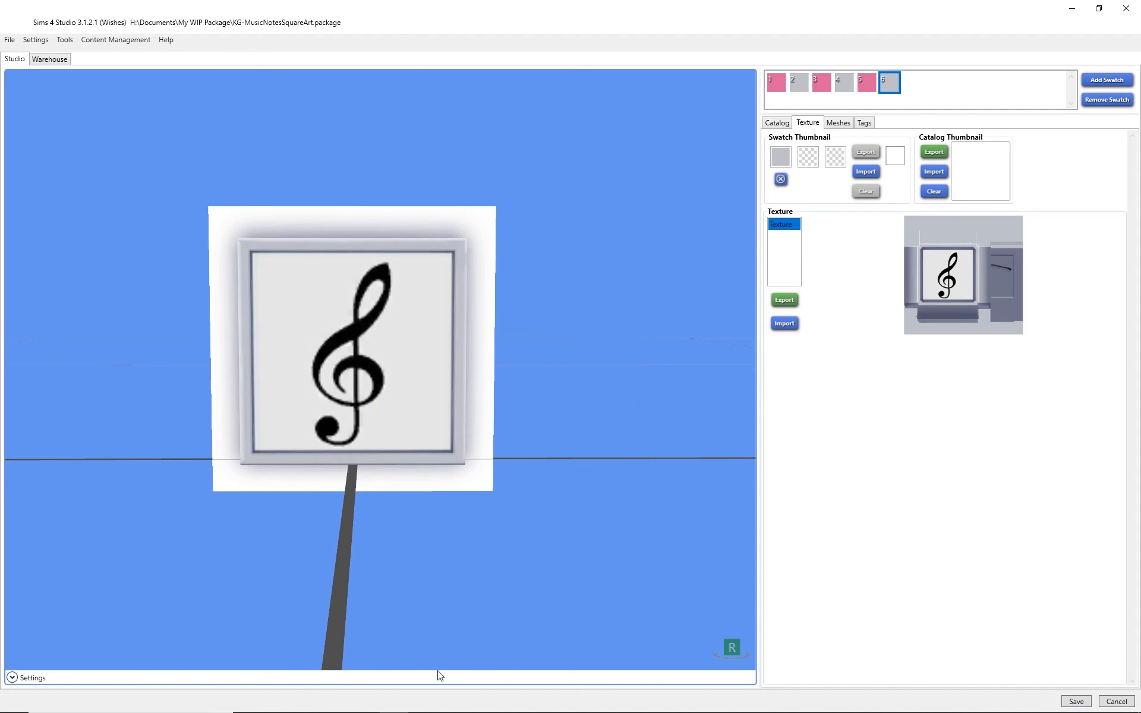
Open the My WIP Package folder, close Sims 4 Studio, and cut KG-MusicNotesSquareArt.package for moving
mouse_move(399, 710)
mouse_move(337, 704)
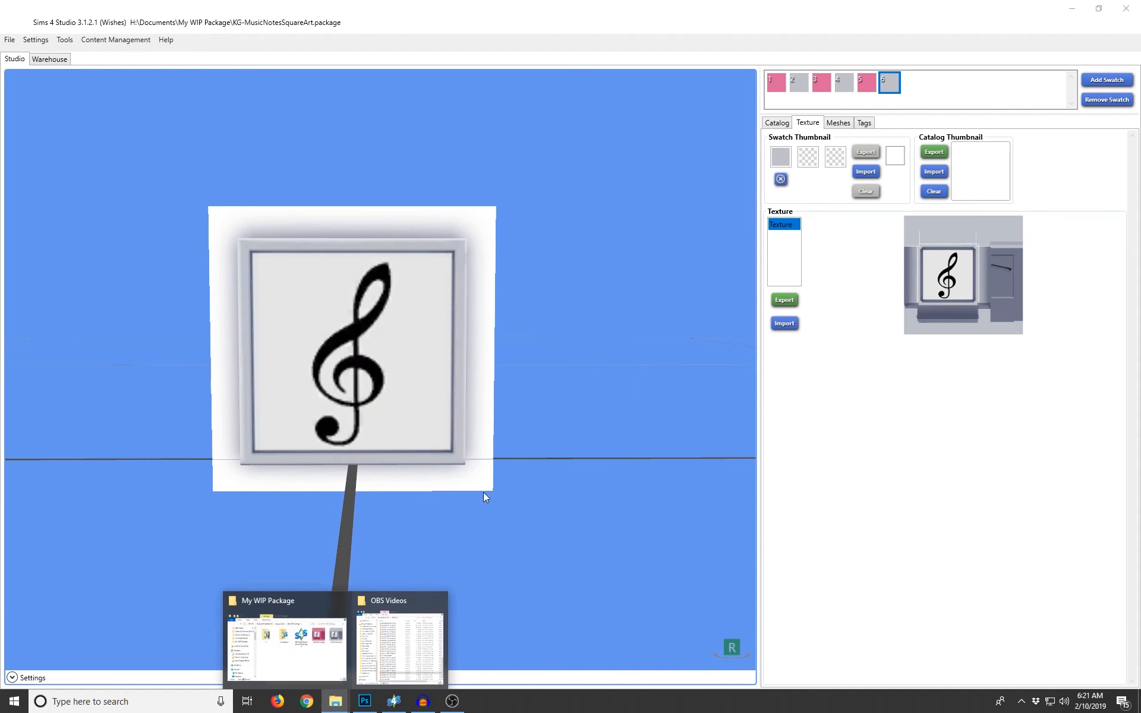
click(323, 649)
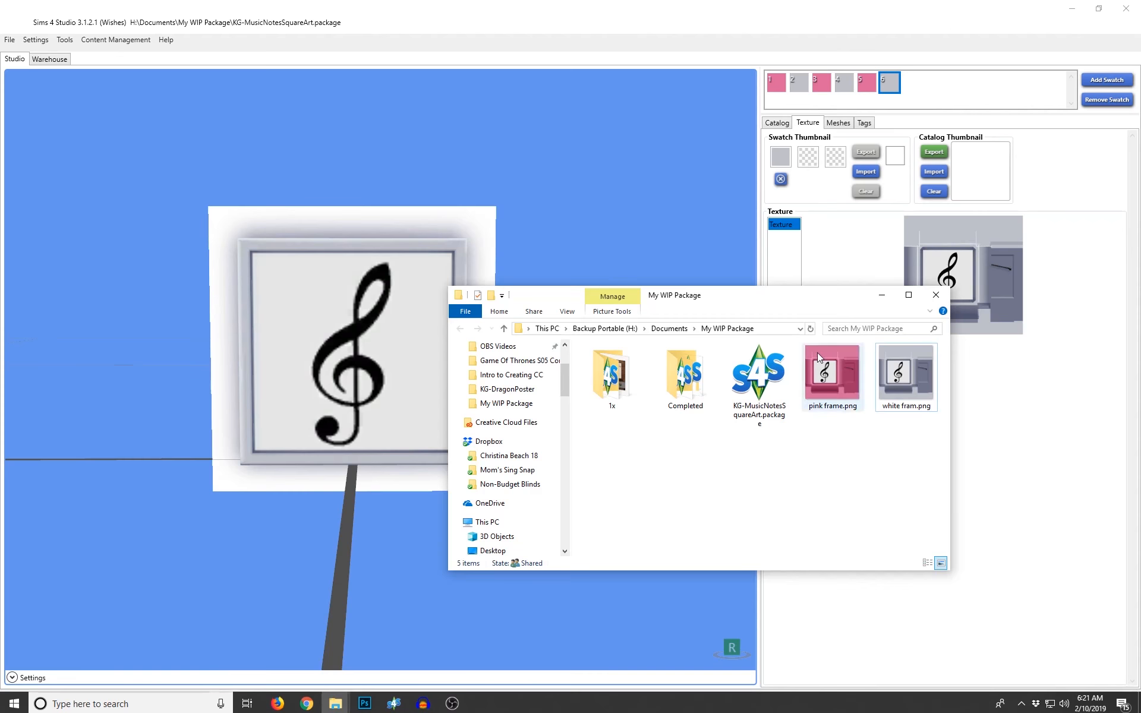
right_click(769, 357)
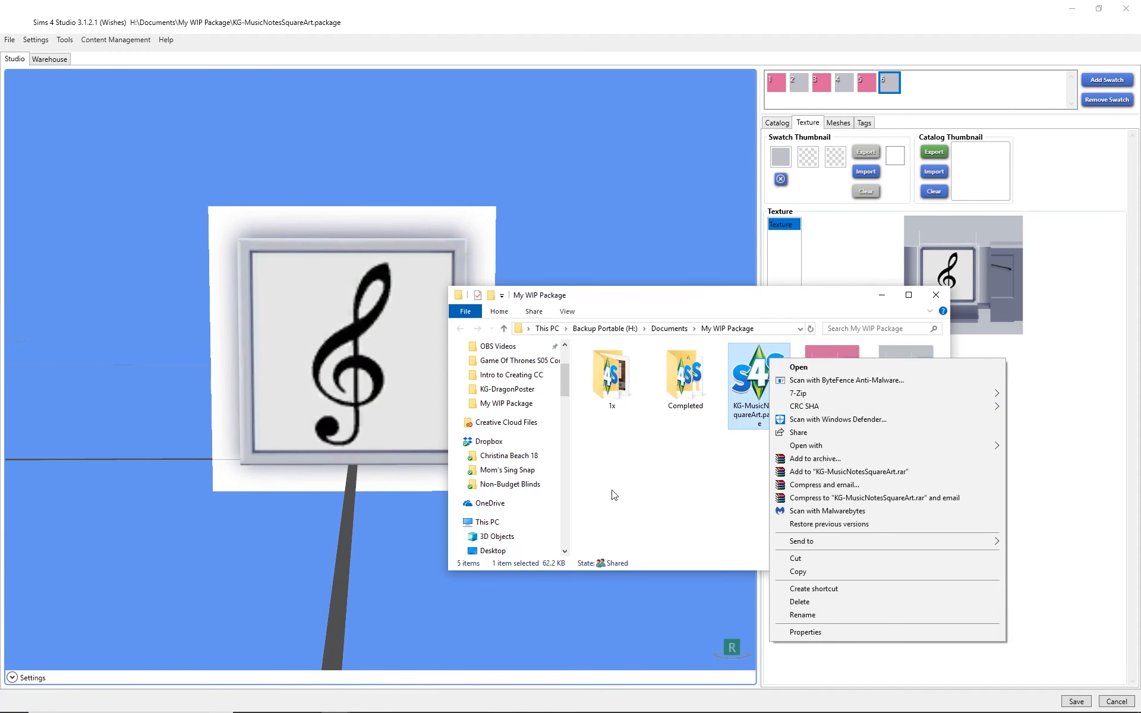
click(811, 558)
click(1129, 10)
click(1129, 10)
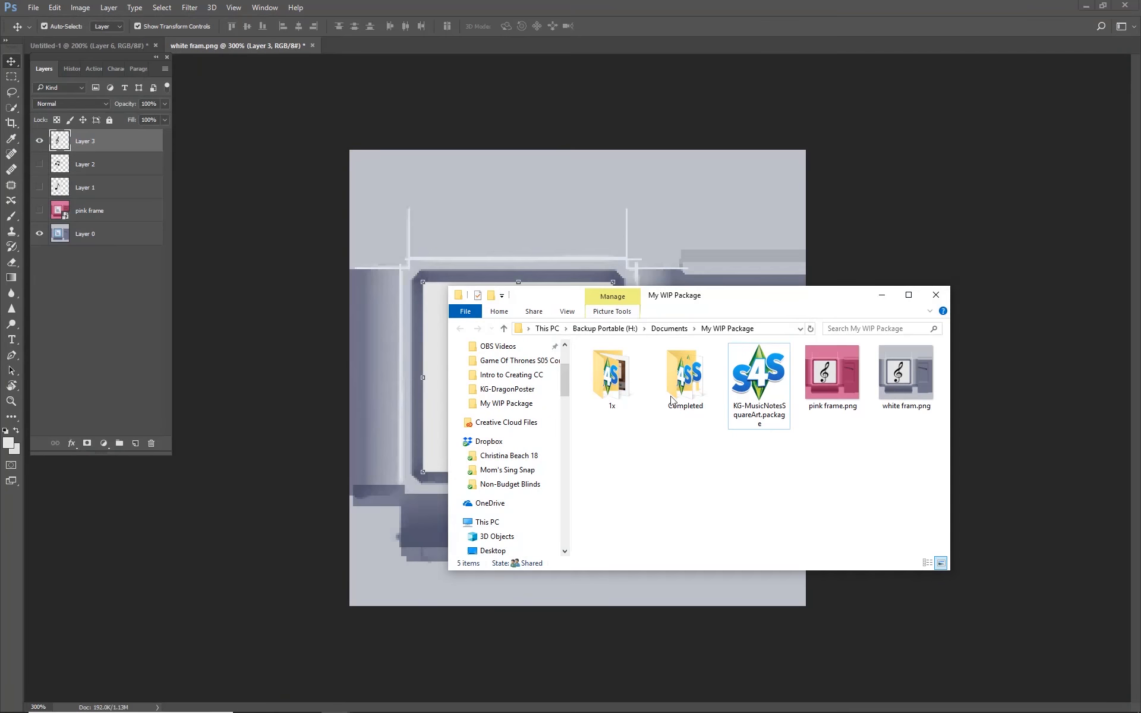
click(761, 391)
right_click(762, 391)
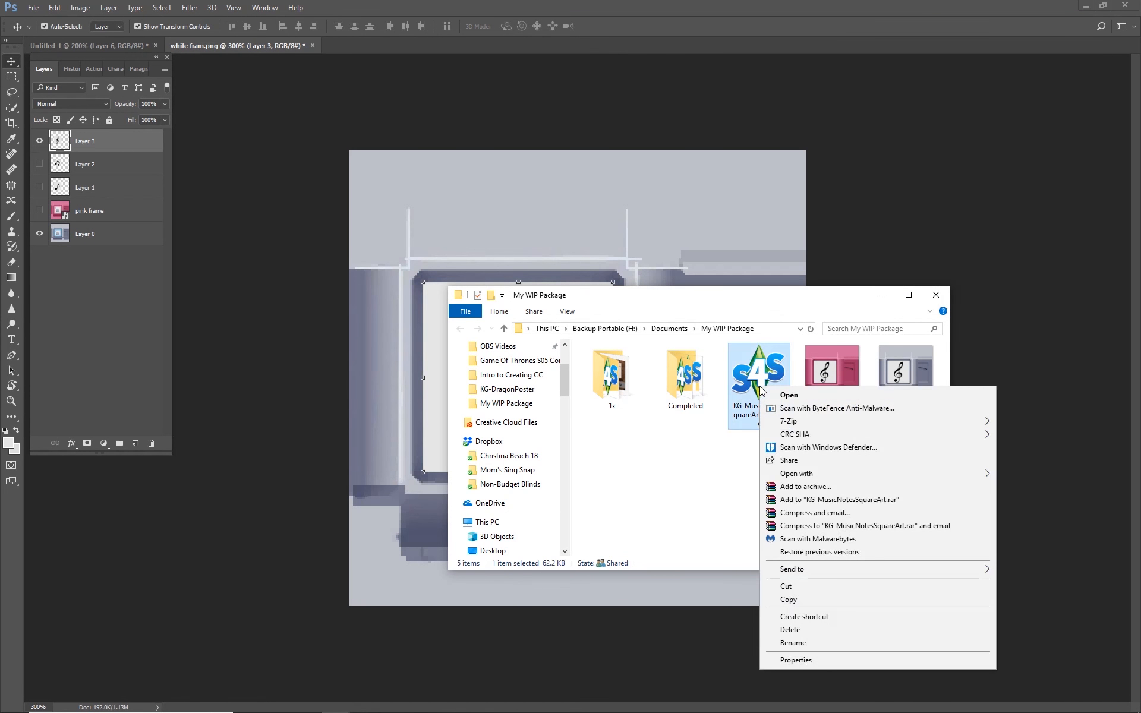
click(797, 587)
Paste the package into the My Mods Testing folder under Documents > Electronic Arts > The Sims 4 > Mods
click(687, 330)
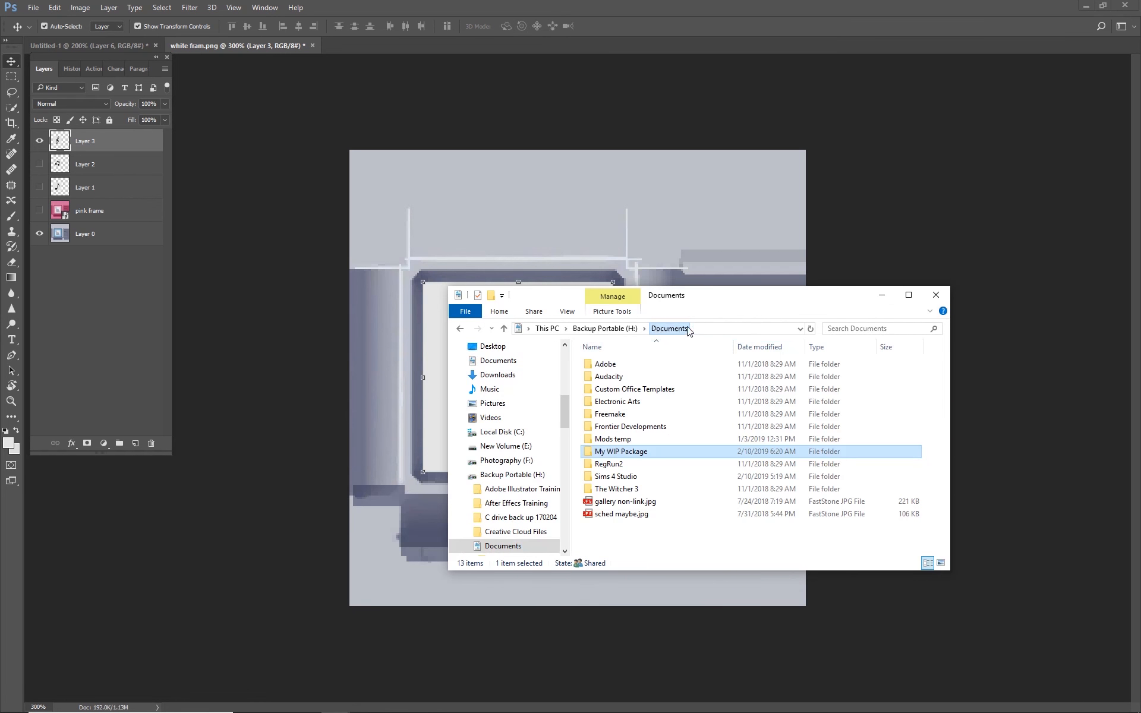
double_click(671, 402)
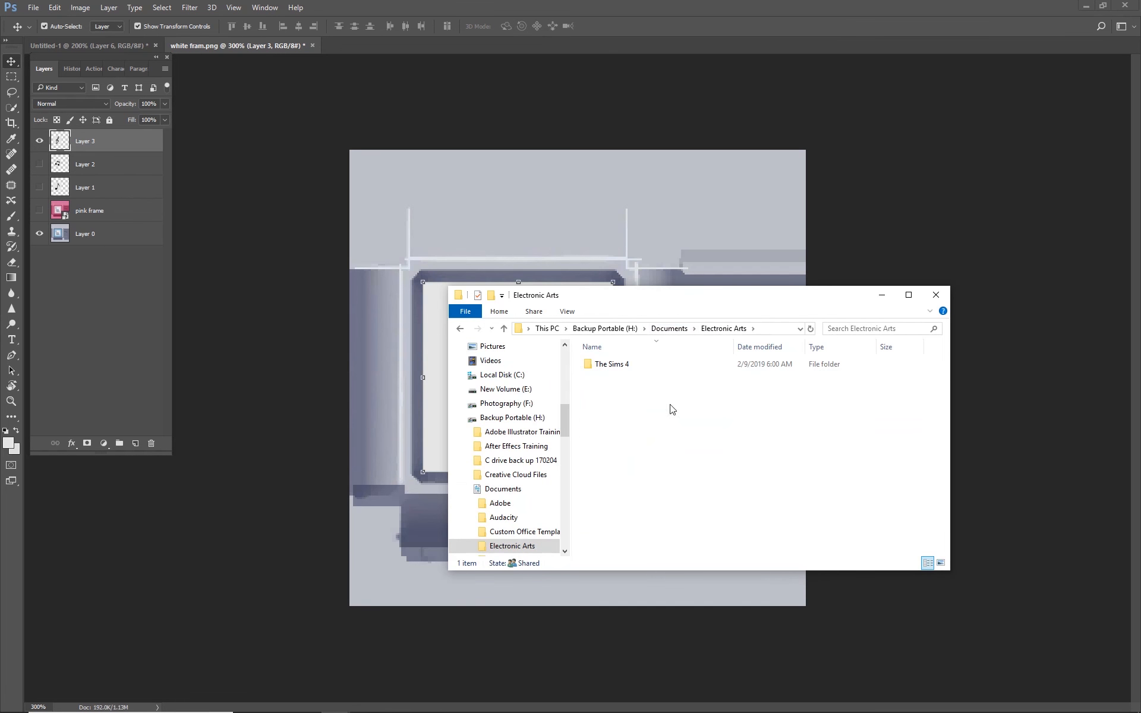
double_click(612, 364)
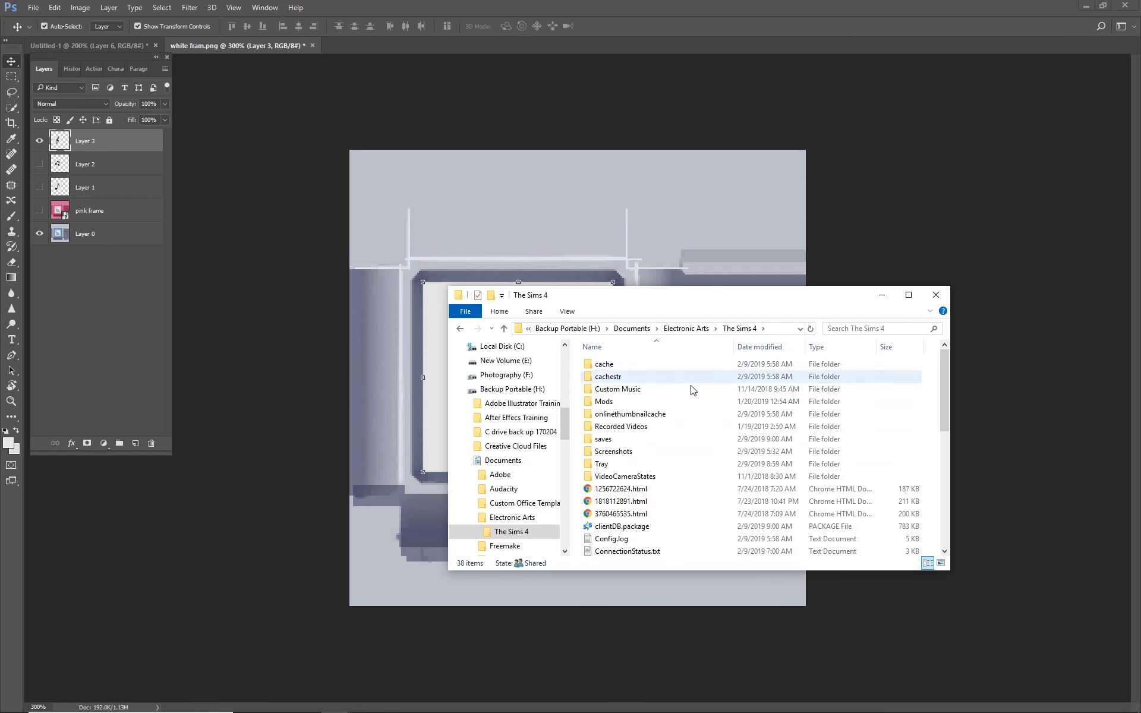
double_click(614, 402)
scroll(656, 432, down, 5)
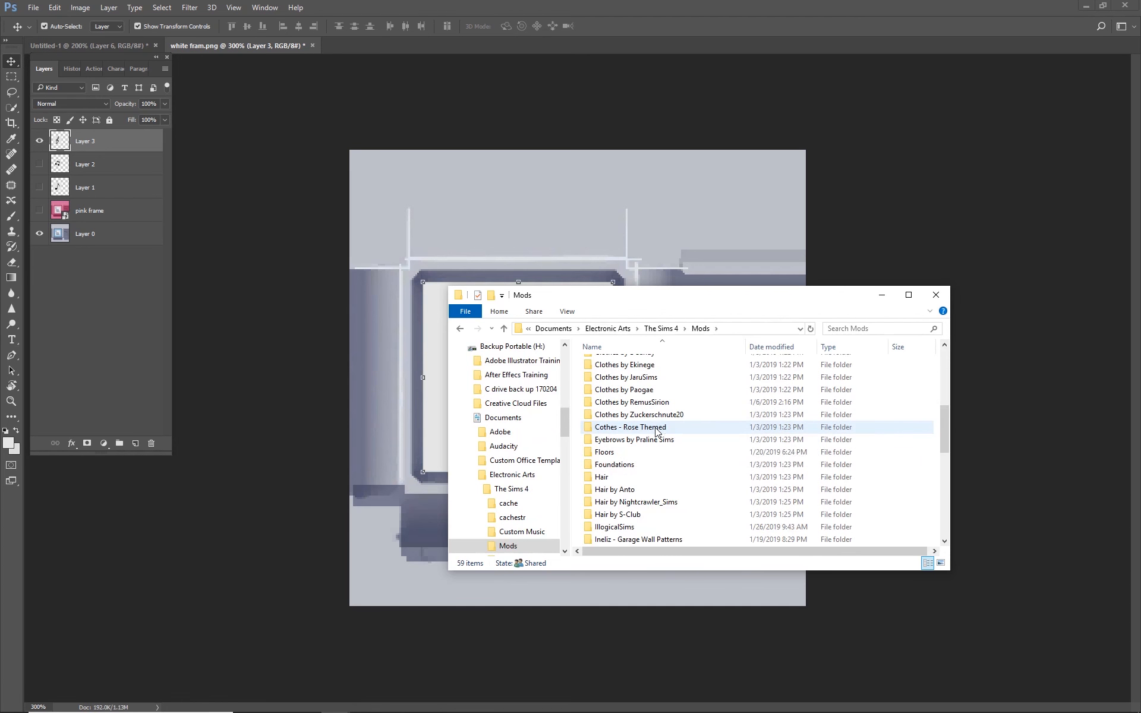
scroll(656, 432, down, 7)
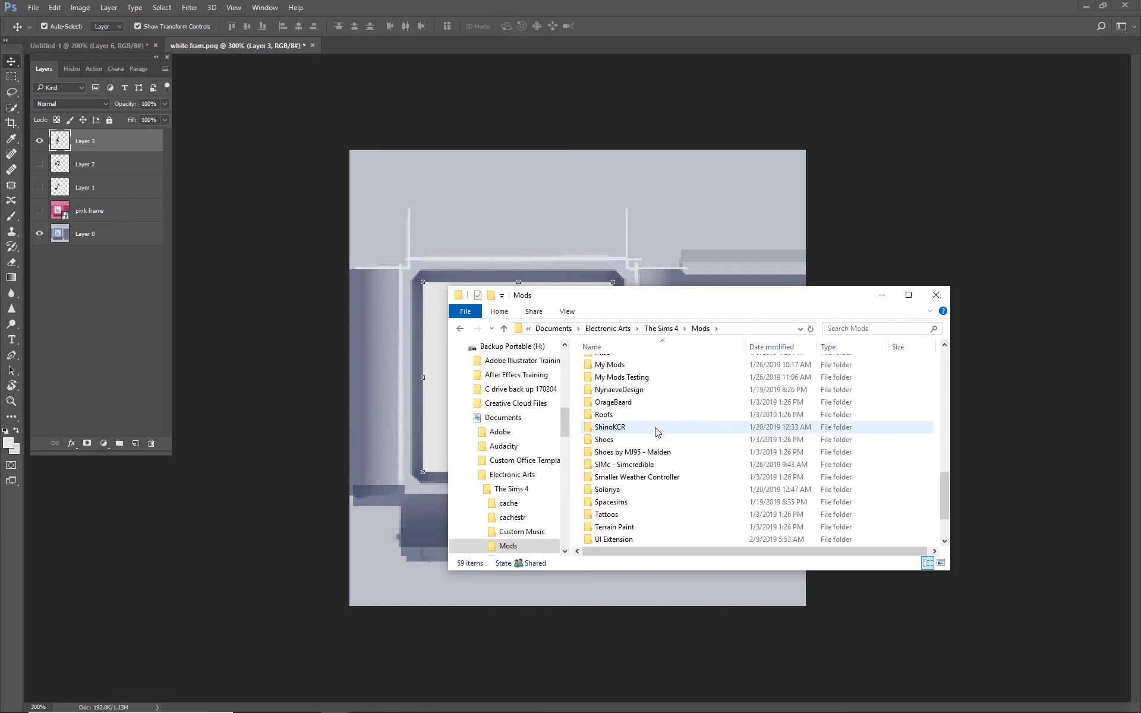
scroll(648, 437, up, 1)
click(628, 412)
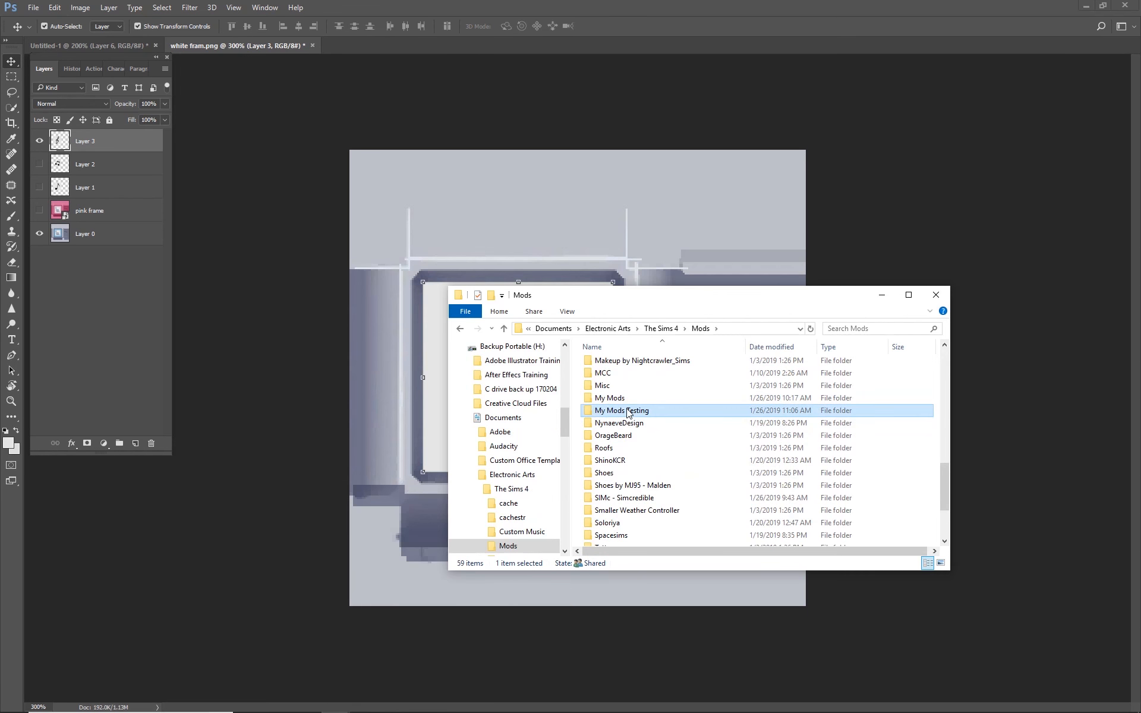
right_click(628, 412)
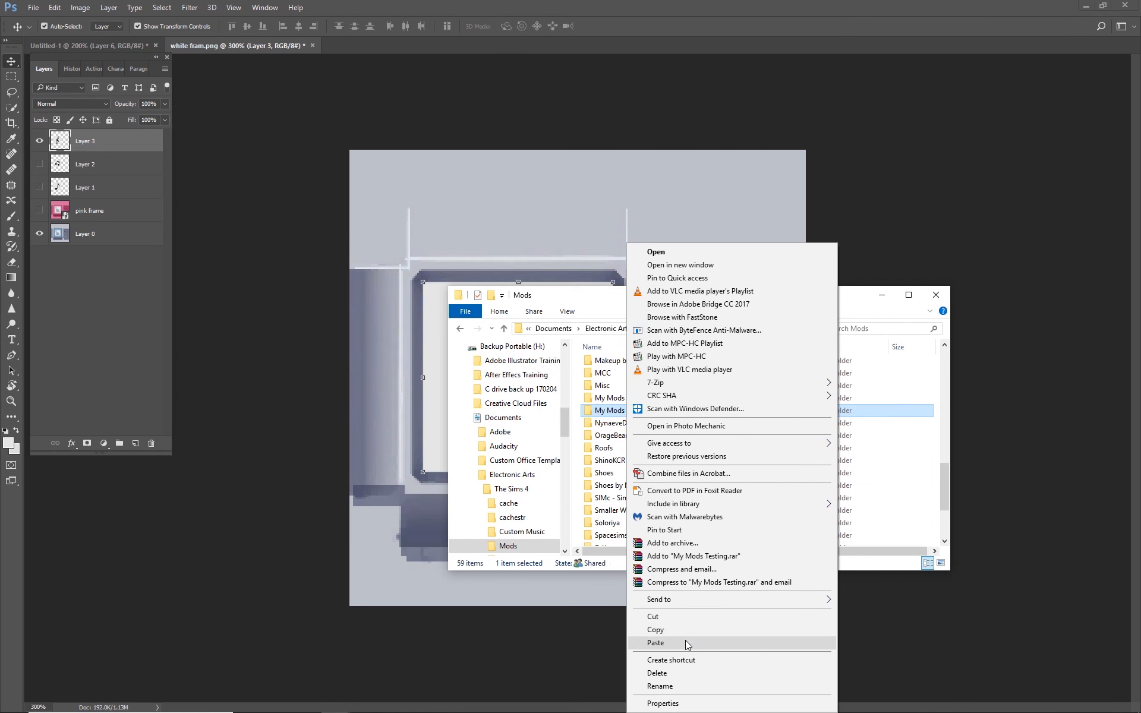
click(686, 640)
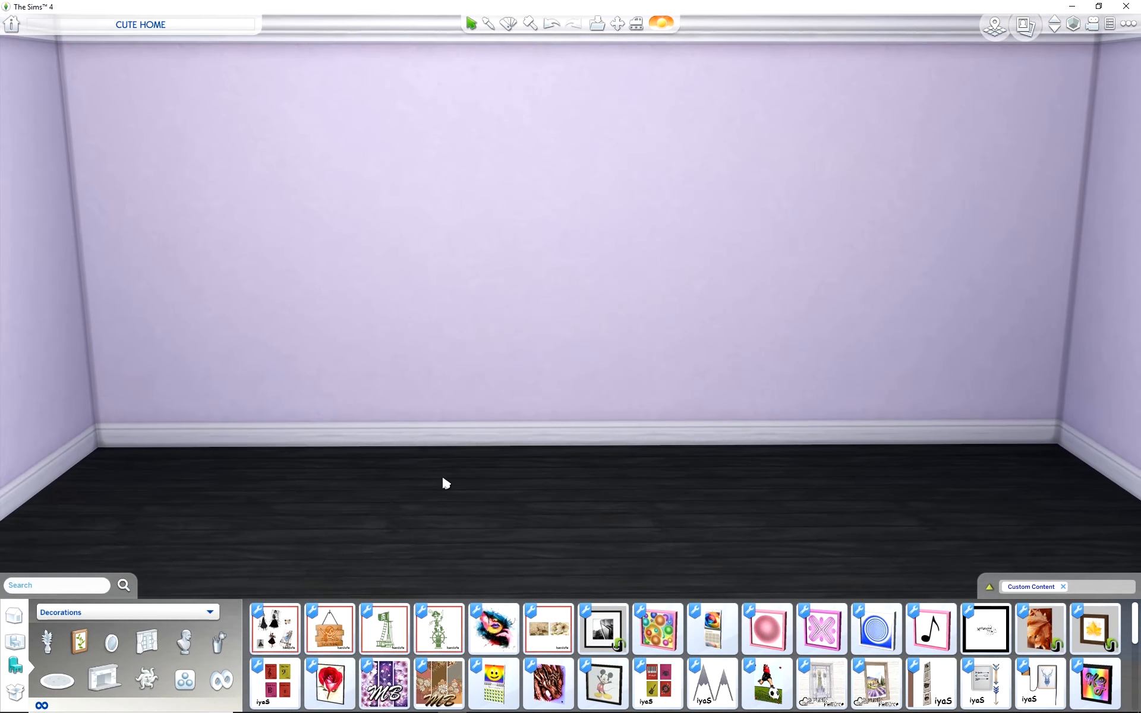
Switch to The Sims 4 and place all six music-notes art swatches in a row on the purple wall
middle_drag(443, 479, 458, 480)
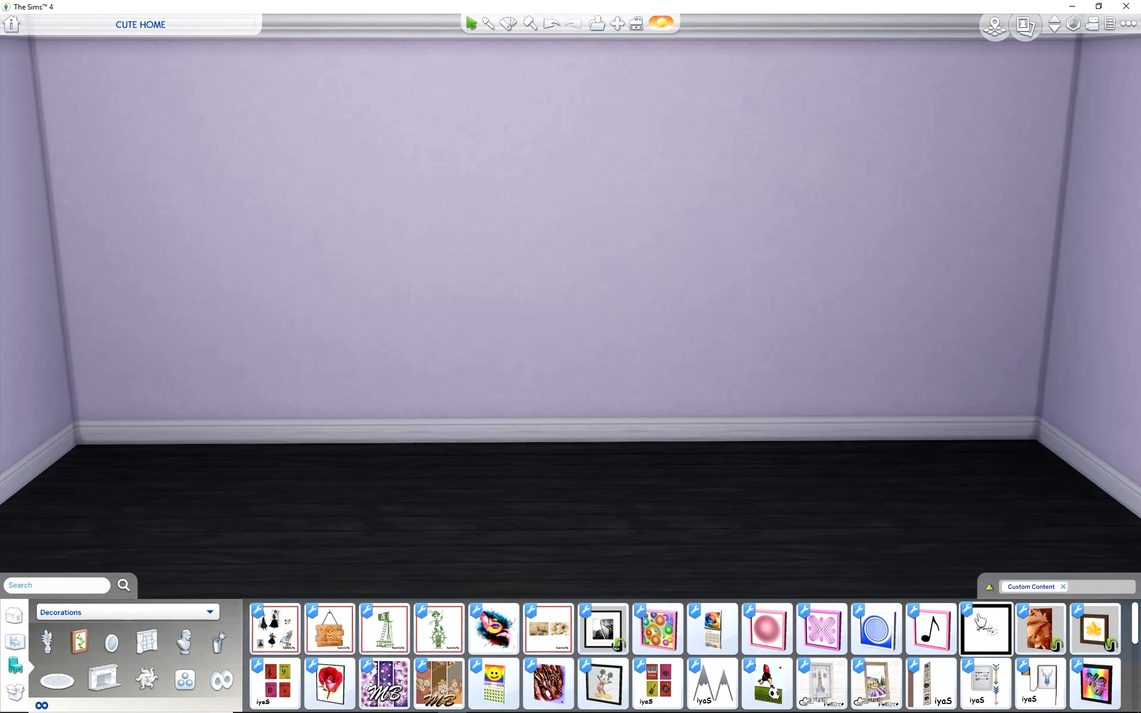
mouse_move(935, 625)
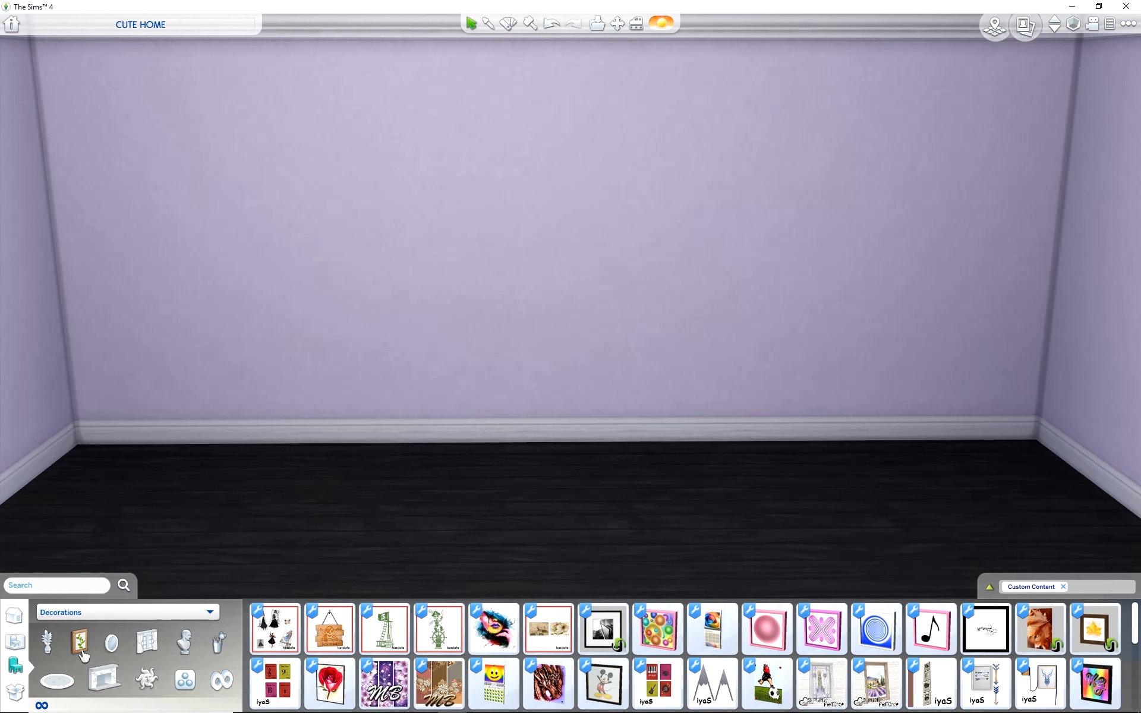
click(936, 638)
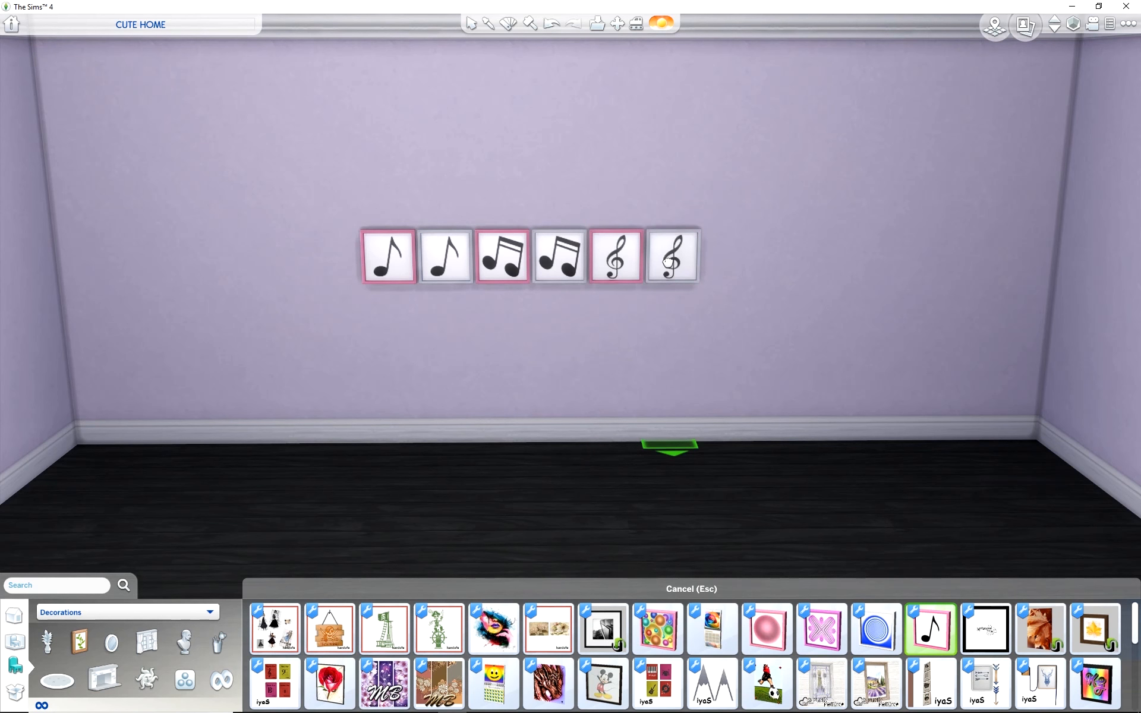
key(Escape)
Rearrange the six pictures into two rows of three, alternating pink and grey frames, with matching notes stacked in columns
scroll(428, 368, up, 2)
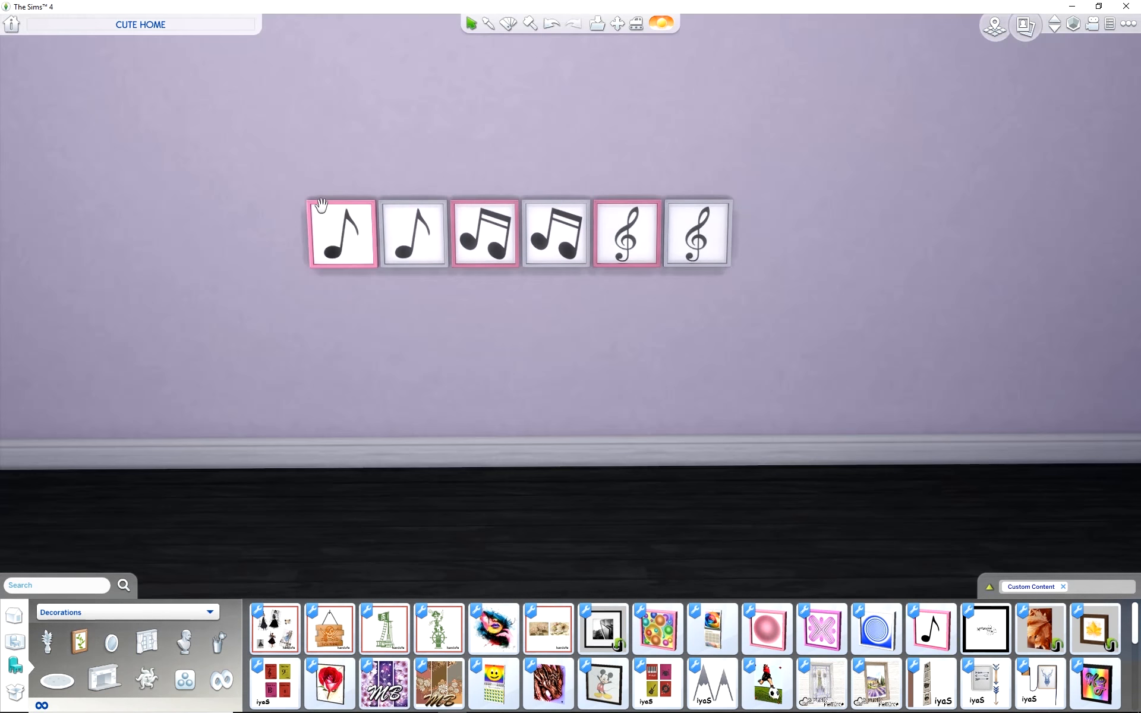
drag(333, 249, 399, 176)
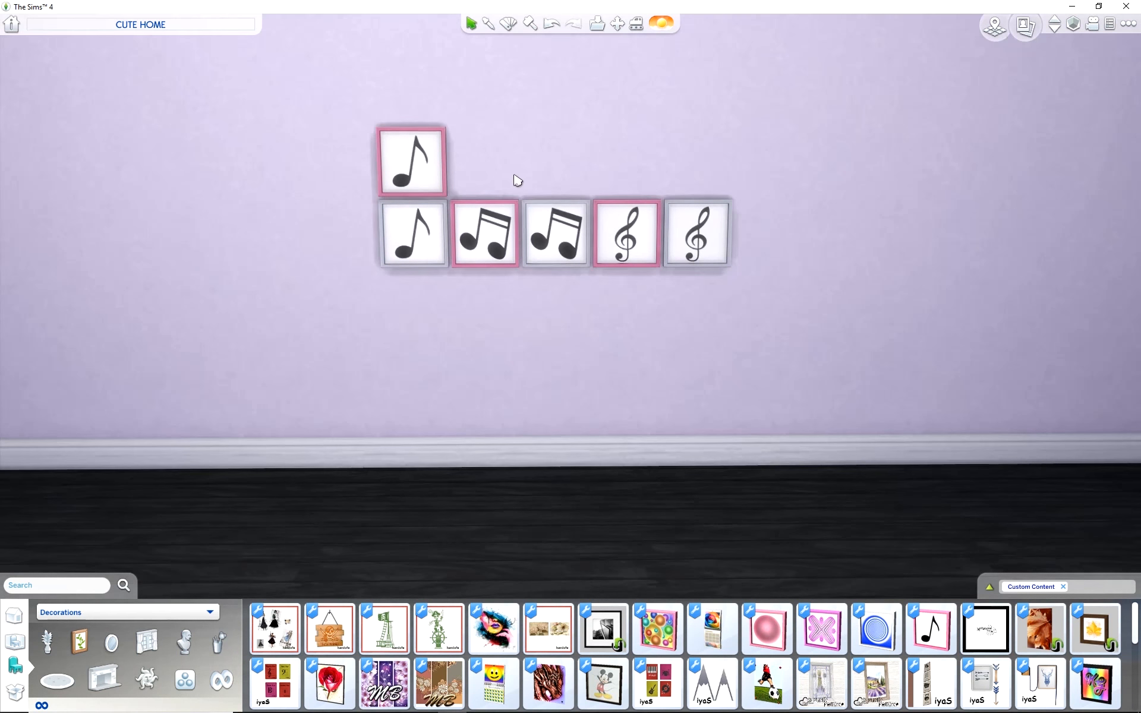
click(556, 231)
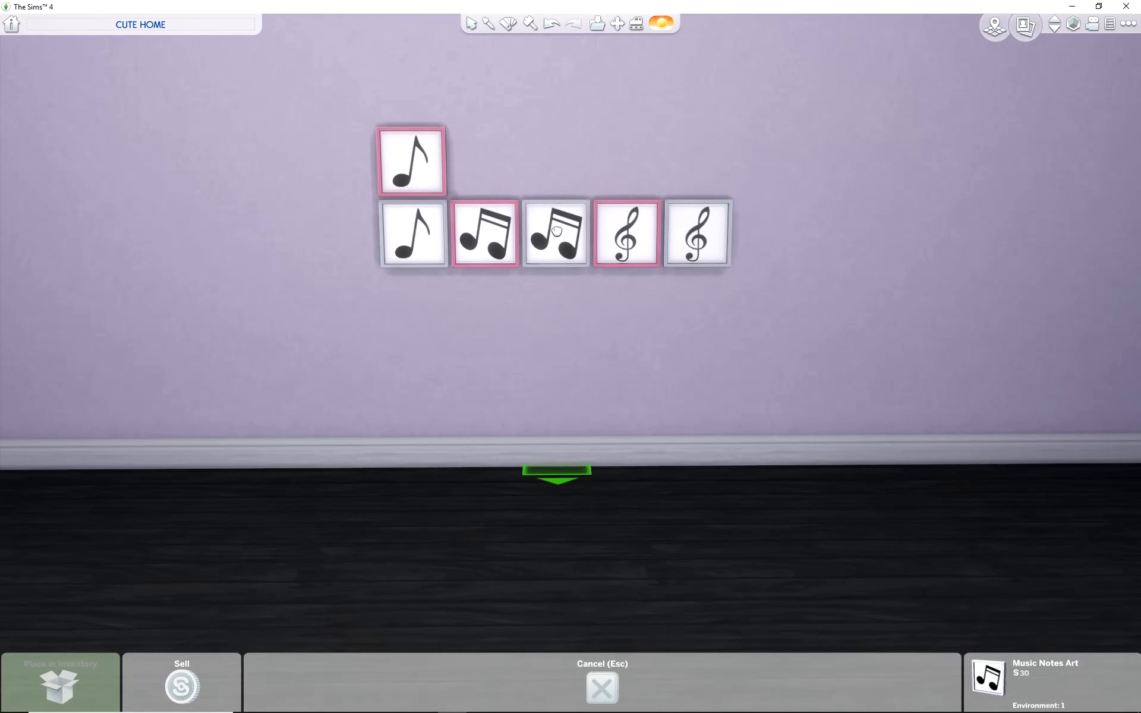
click(500, 168)
drag(627, 233, 572, 167)
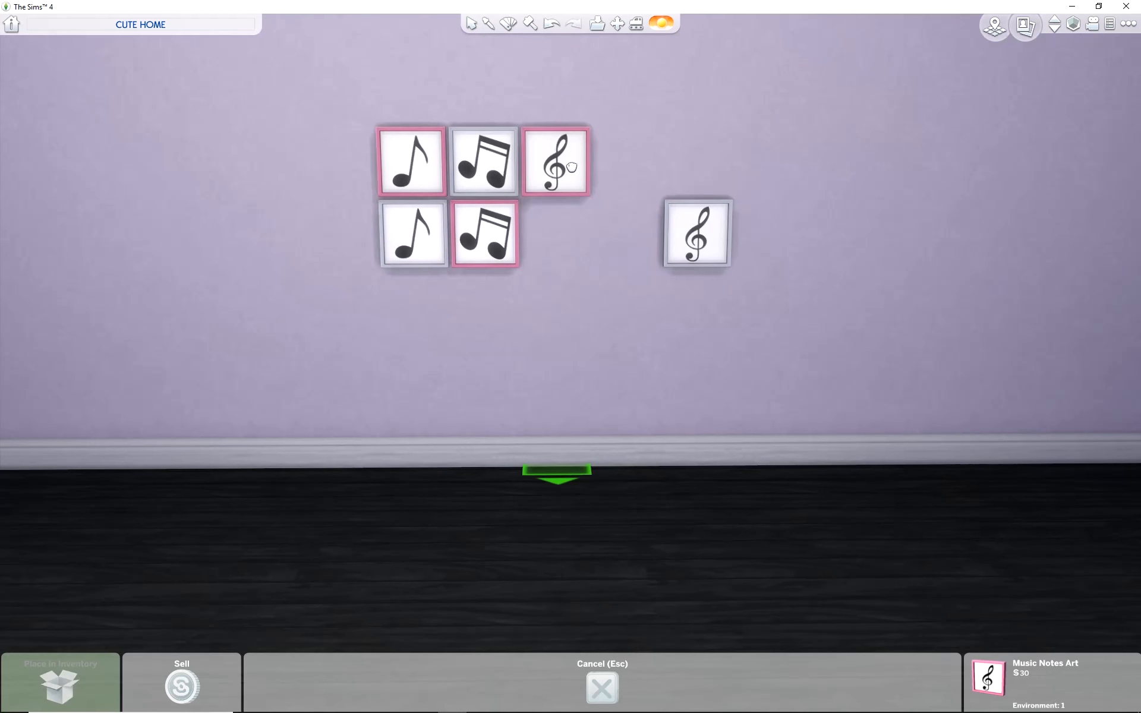
click(571, 167)
drag(697, 232, 522, 247)
click(522, 247)
Examine the finished picture grid on the wall up close, at an angle and from farther away
scroll(515, 382, up, 3)
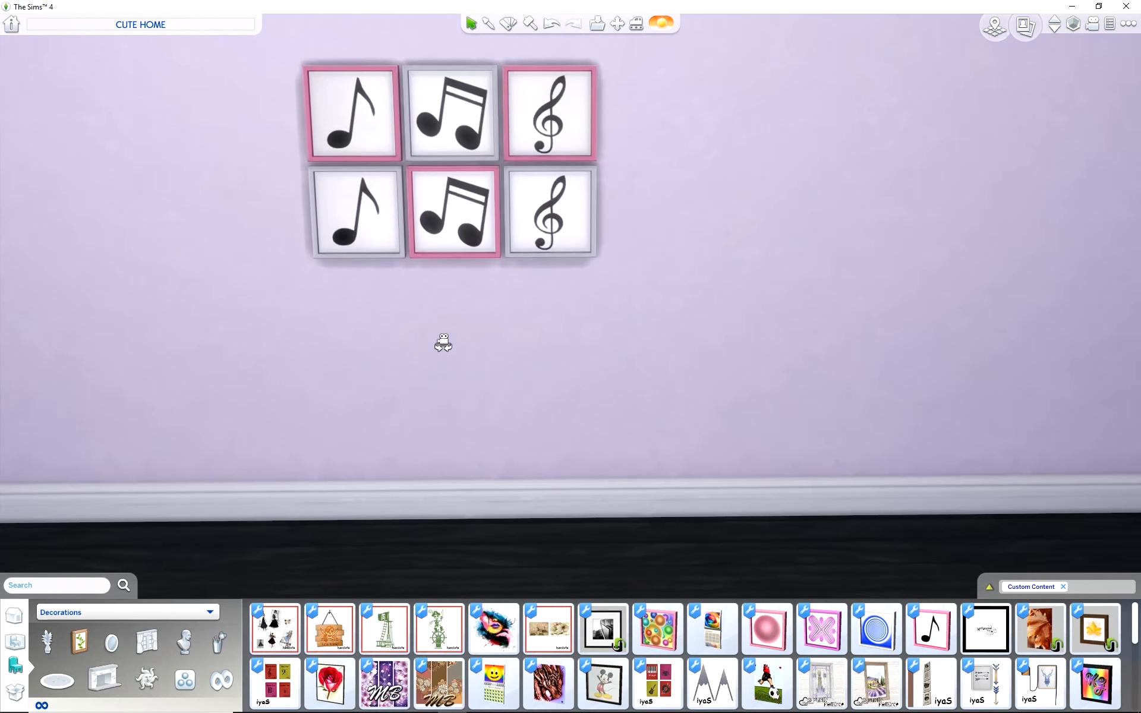
middle_drag(443, 342, 433, 374)
scroll(586, 285, up, 2)
middle_drag(586, 285, 587, 287)
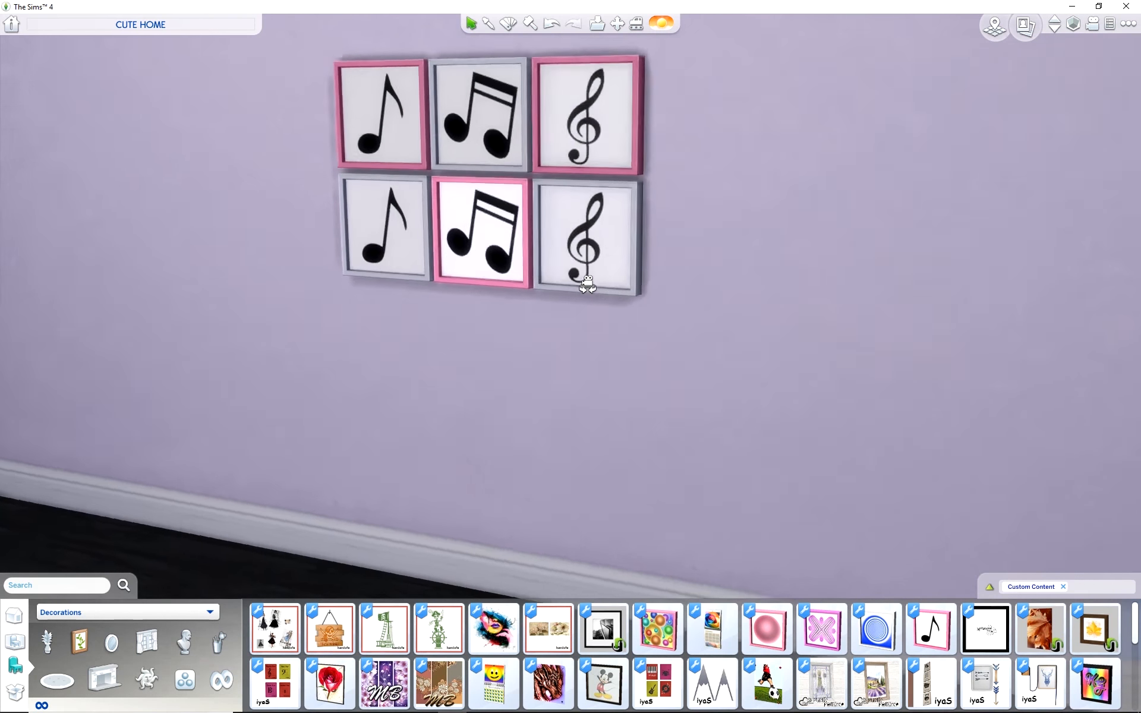
scroll(588, 363, down, 3)
middle_drag(590, 368, 587, 365)
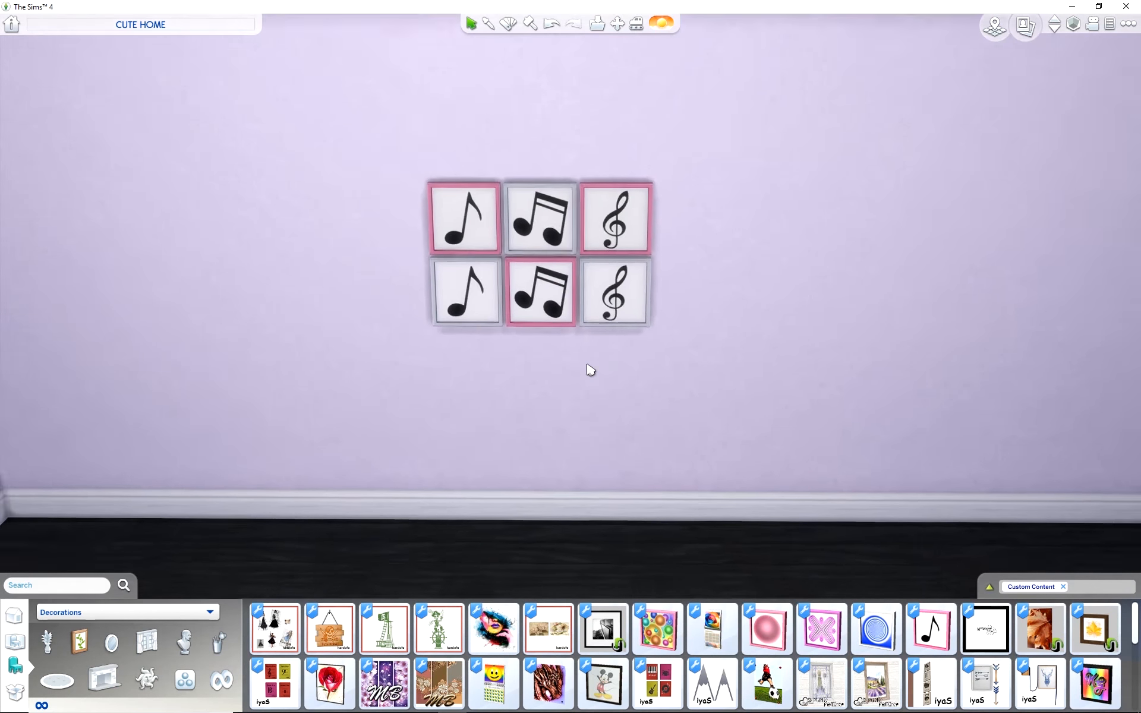
scroll(583, 440, down, 3)
scroll(581, 441, up, 3)
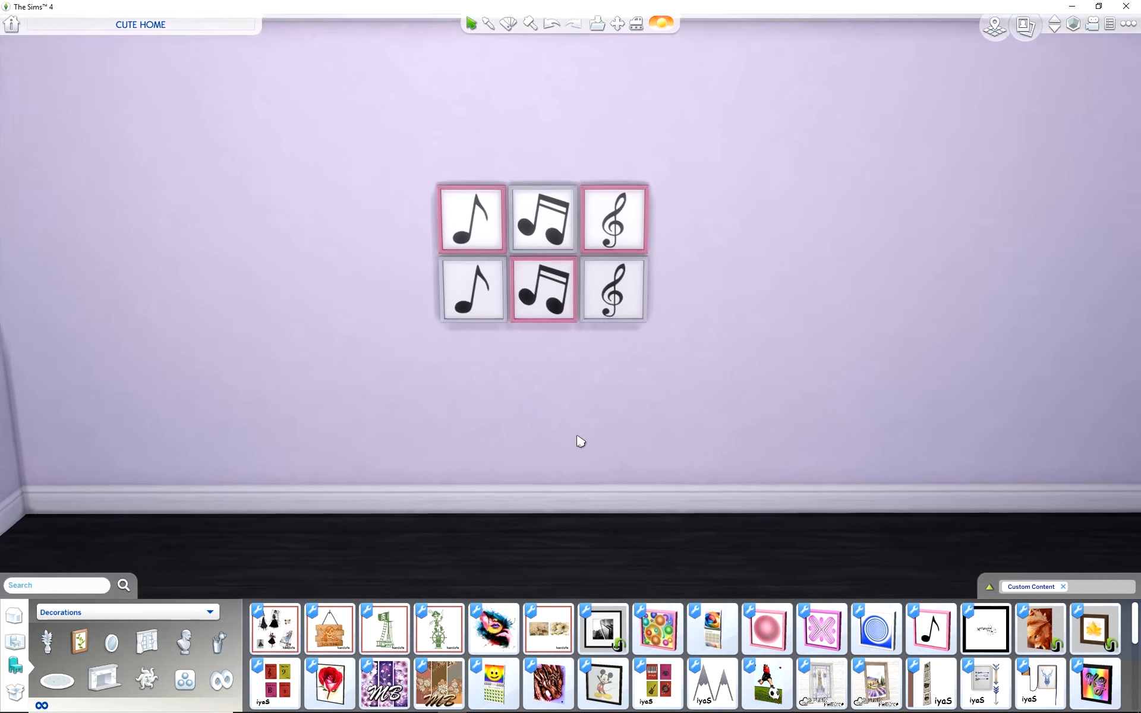
middle_drag(580, 441, 574, 455)
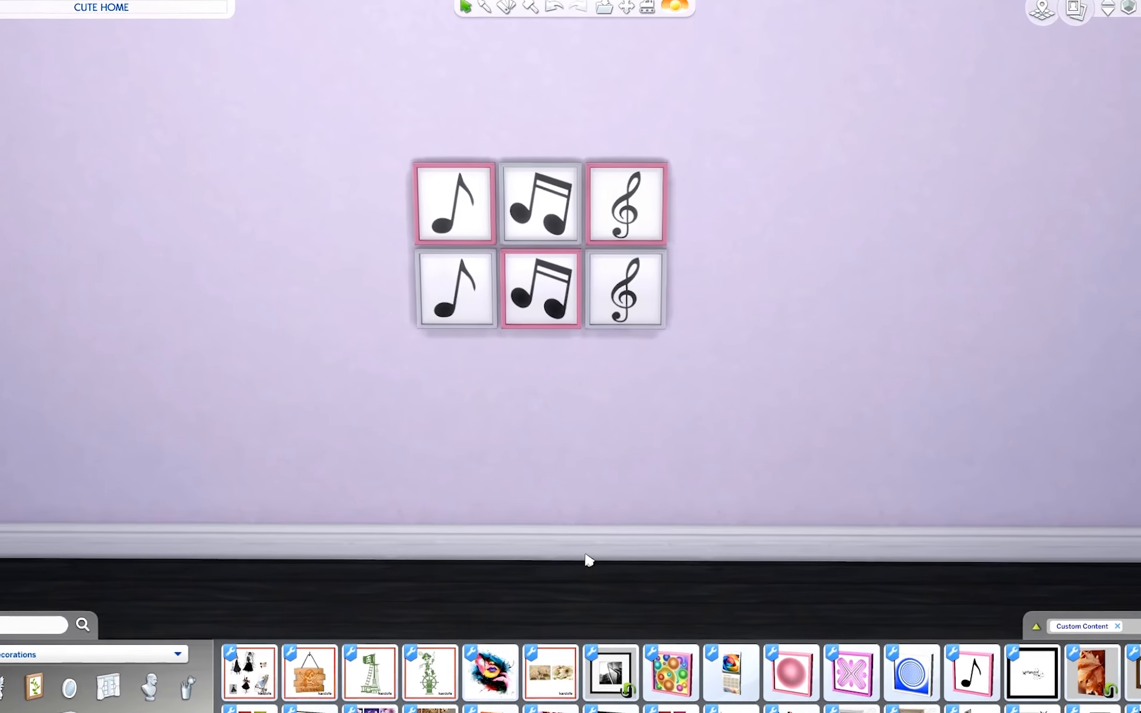